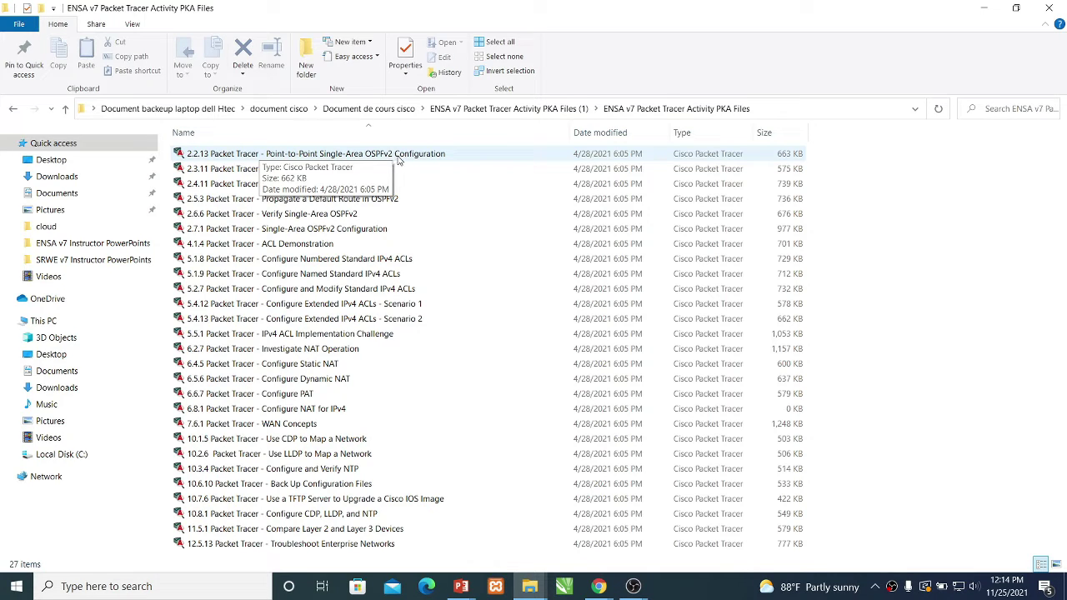
Open the 2.2.13 Point-to-Point Single-Area OSPFv2 Configuration activity and review its Part 1 router ID instructions.
double_click(407, 156)
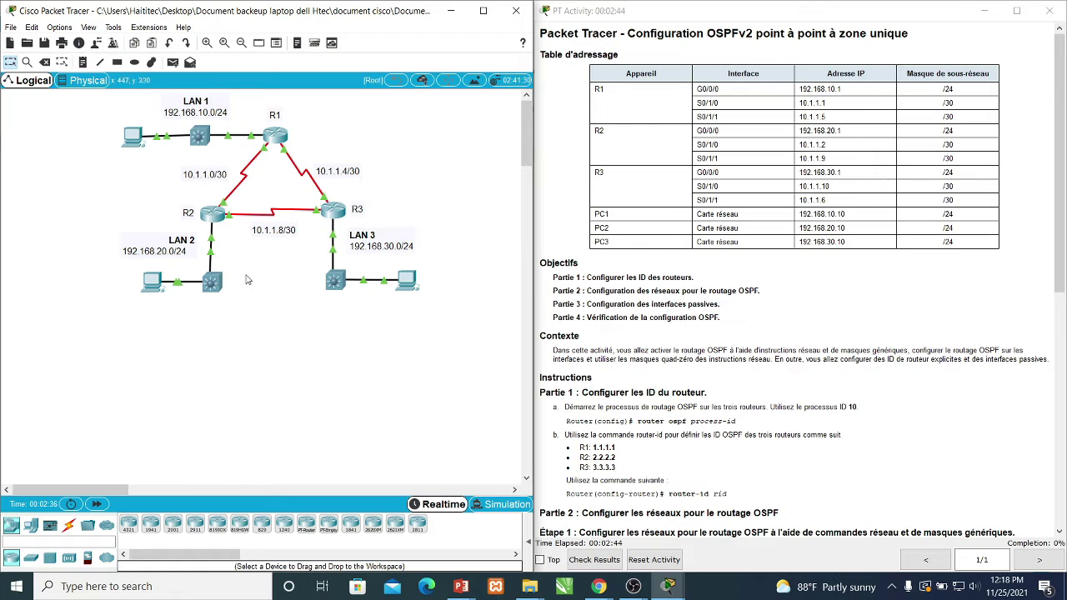
left_click(1062, 294)
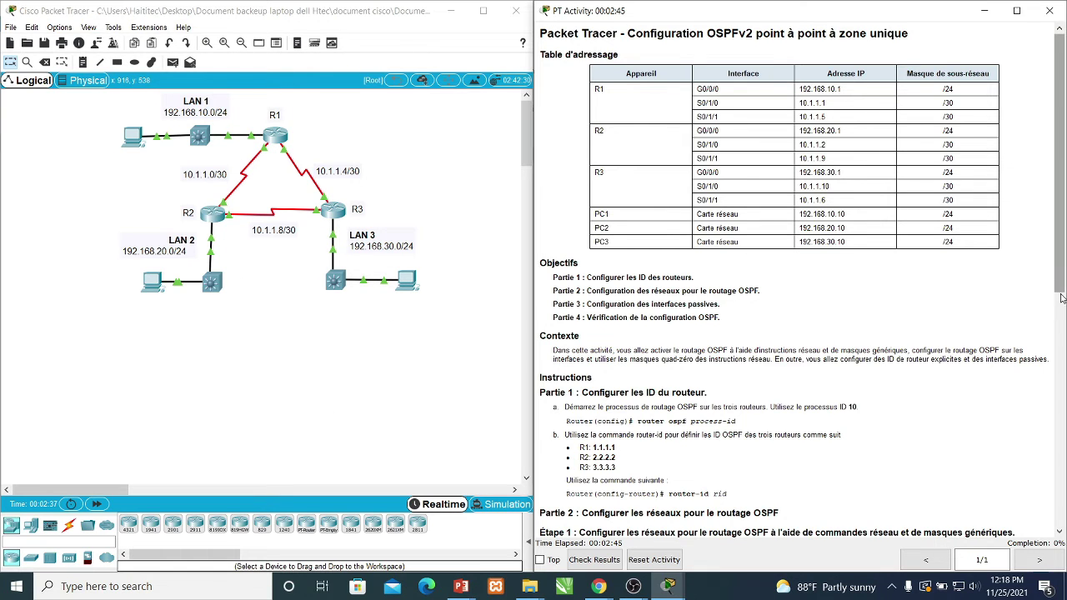
scroll(1062, 294, "down", 4)
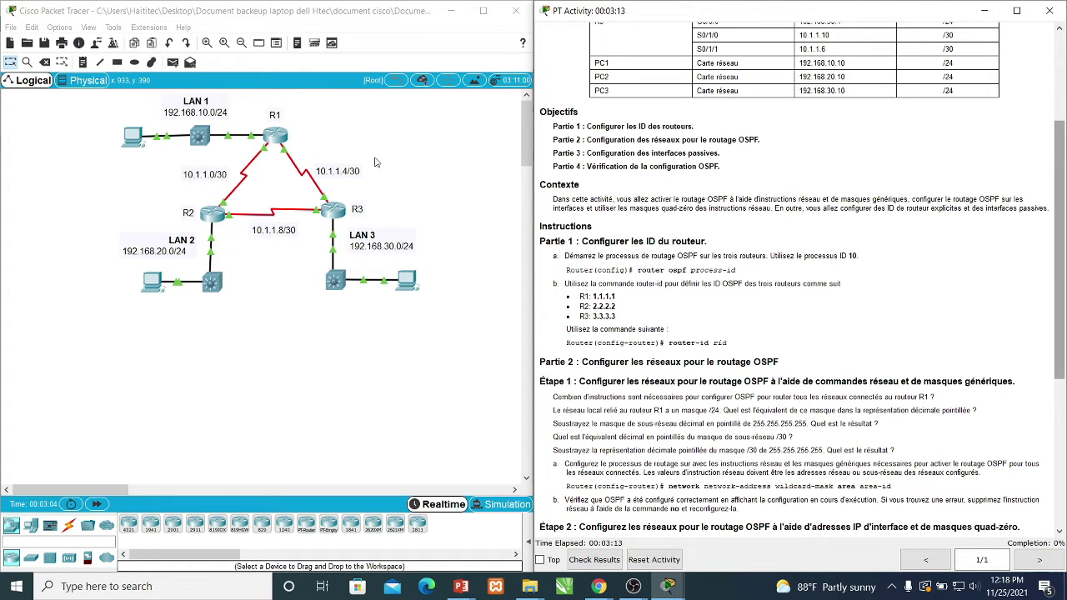
Open router R1's command line and enter global configuration mode with en and configure terminal.
left_click(282, 140)
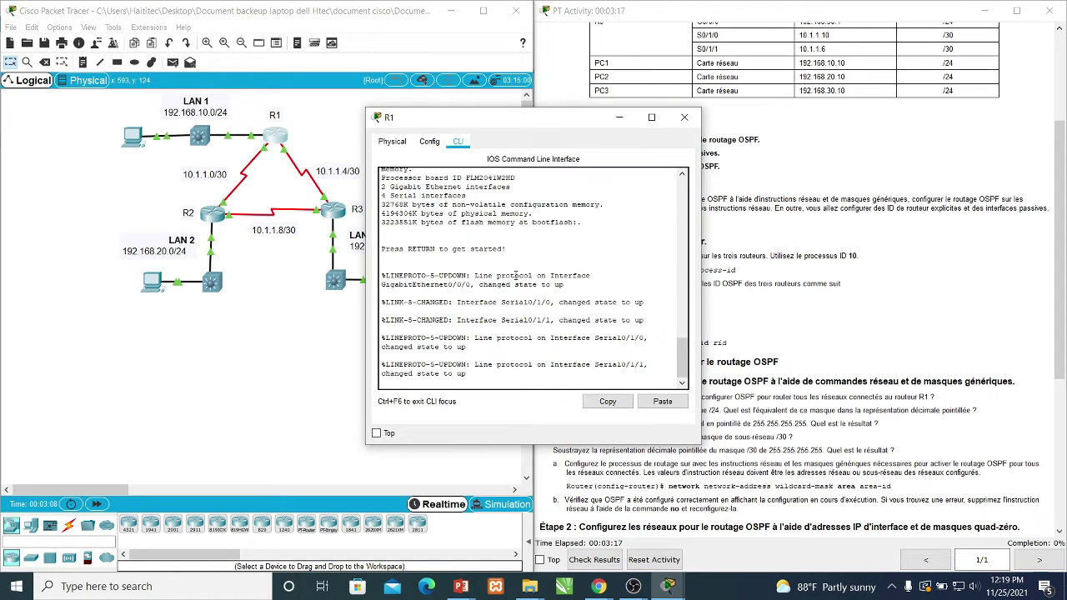
key("Return")
key("Return")
key("Return")
type("en")
key("Return")
key("Return")
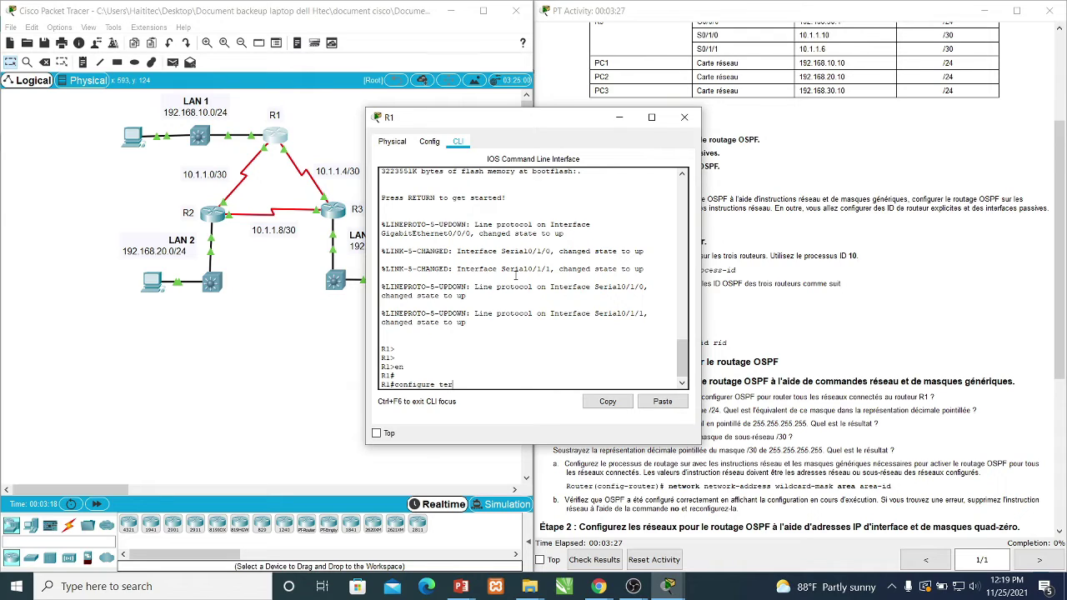
key("Return")
key("Return")
key("Return")
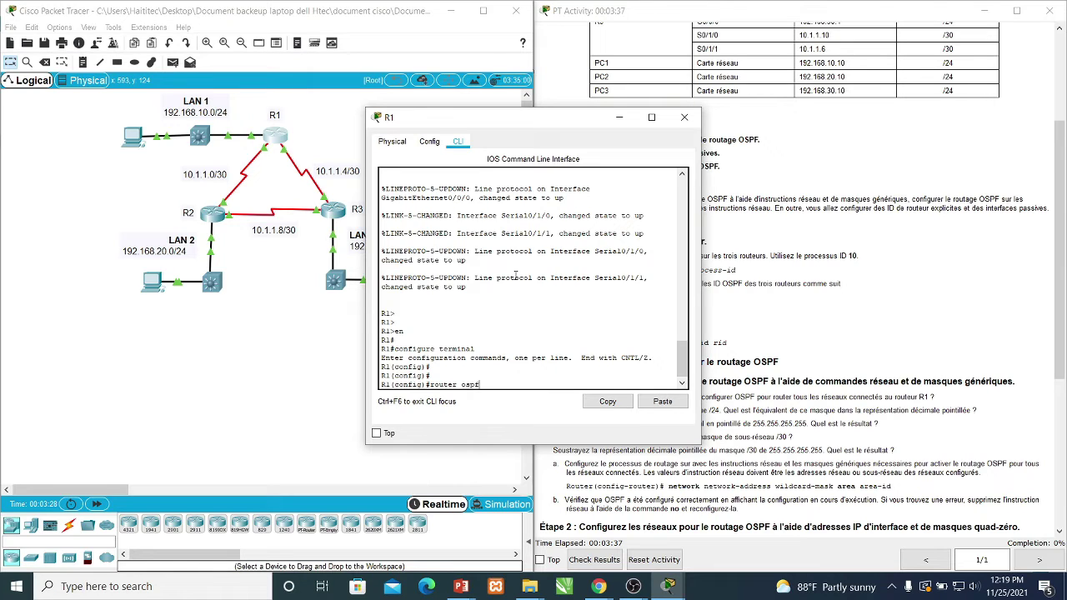
Start the OSPF routing process with process ID 10 on R1 using router ospf 10.
type("0")
key("Return")
key("Return")
key("Return")
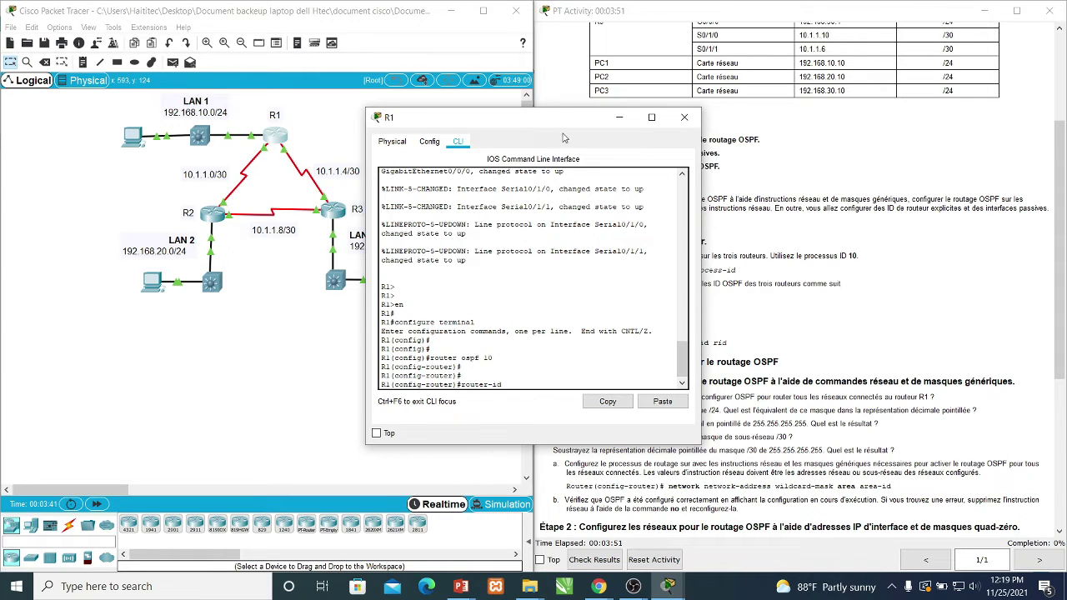
Assign OSPF router ID 1.1.1.1 to R1 and close its command-line window.
left_click_drag(556, 120, 330, 114)
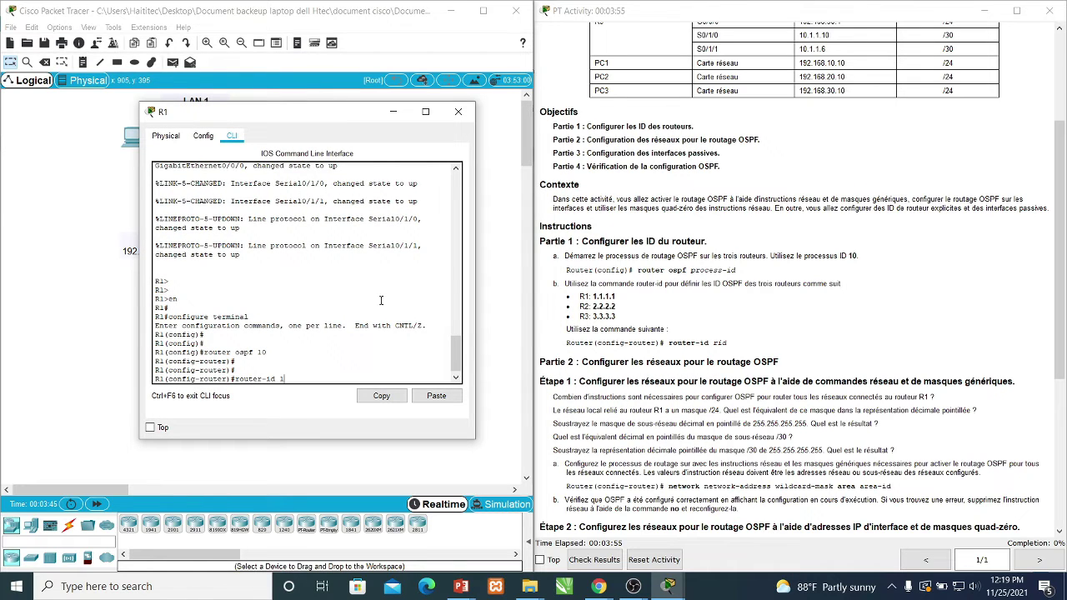
type("1")
key("Return")
key("Return")
key("Return")
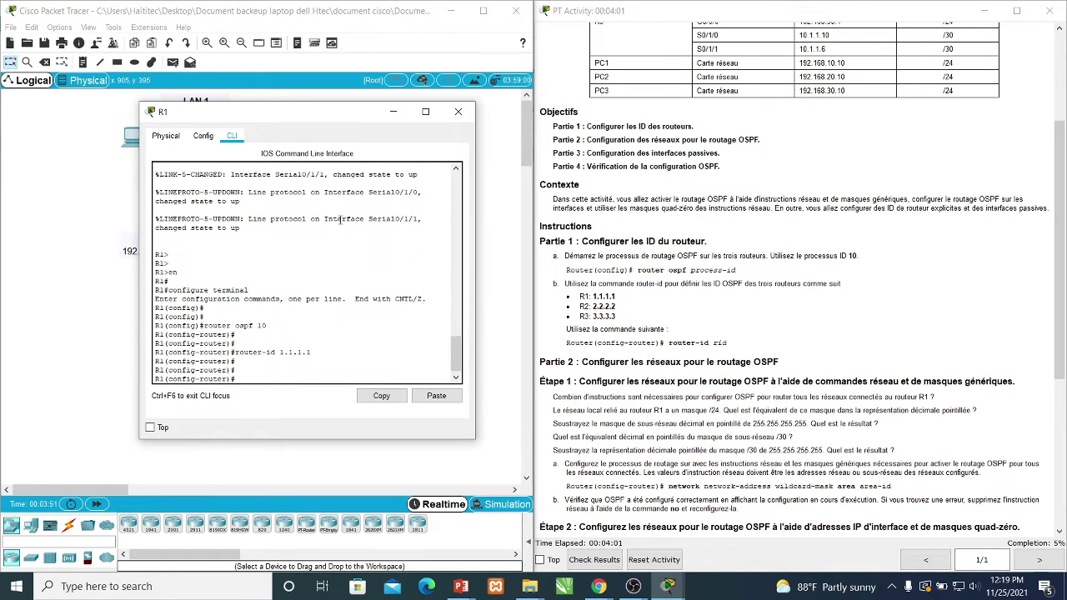
key("alt+F4")
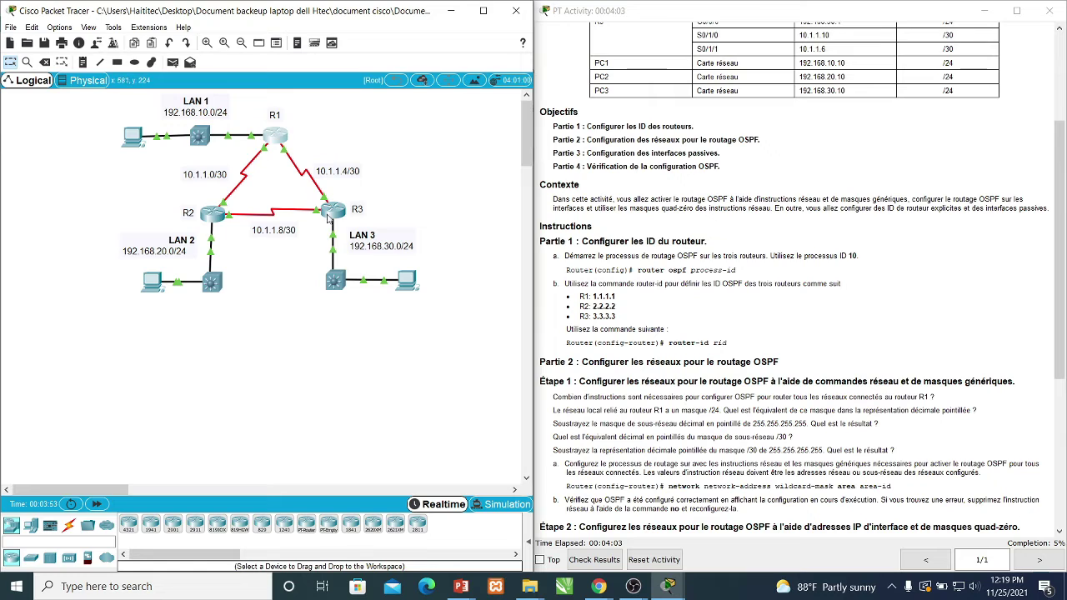
Open router R2's command line and enter global configuration mode with enable and configure terminal.
left_click(214, 216)
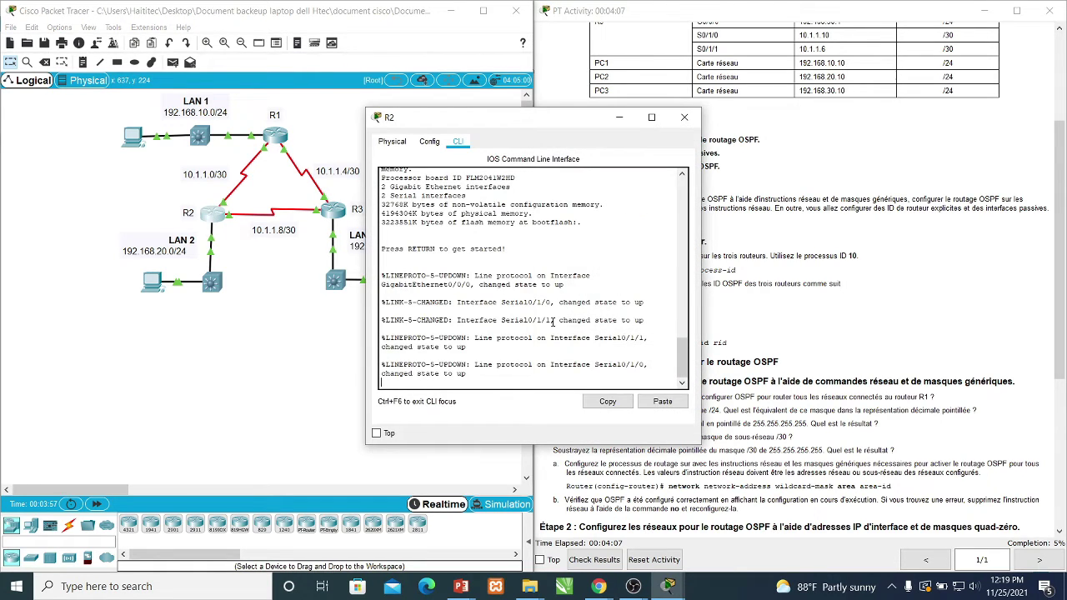
key("Return")
key("Return")
type("enable")
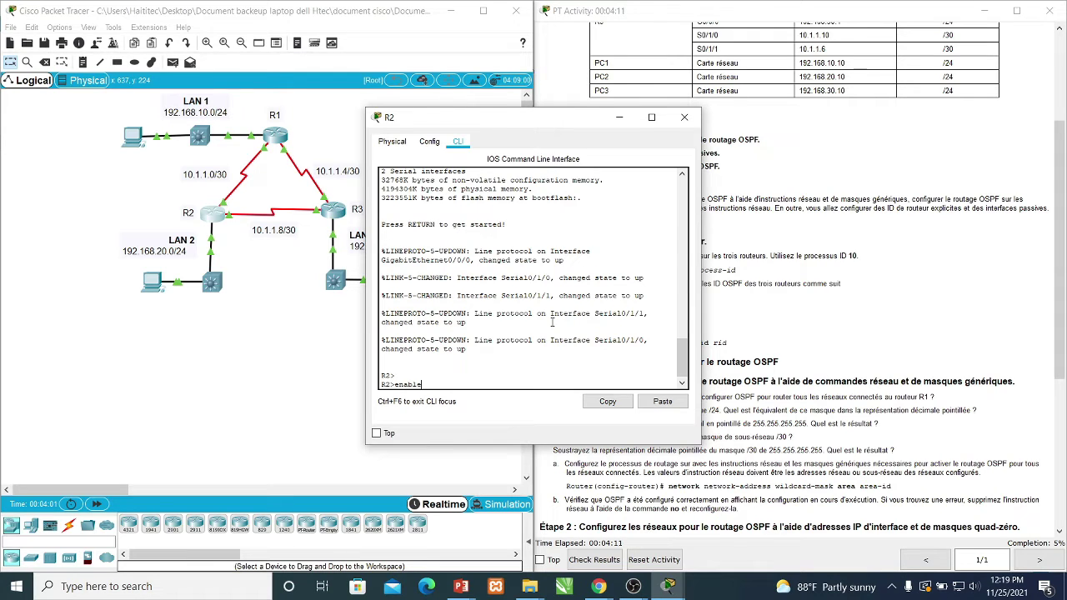
key("Return")
key("Return")
key("Return")
type("cc")
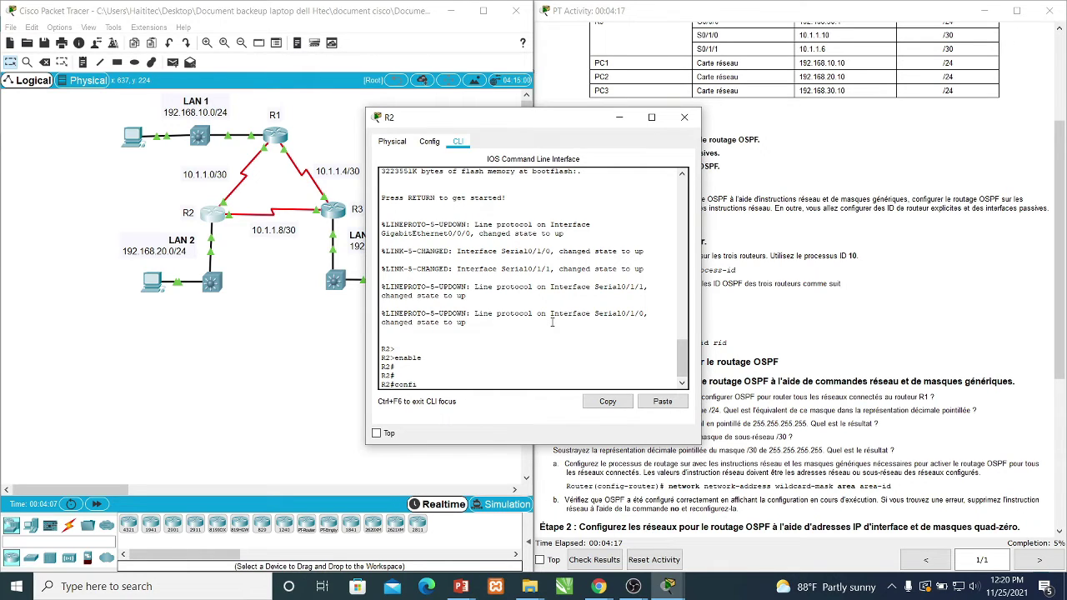
type("gure ")
type("termin")
type("min")
key("Return")
key("Return")
key("Return")
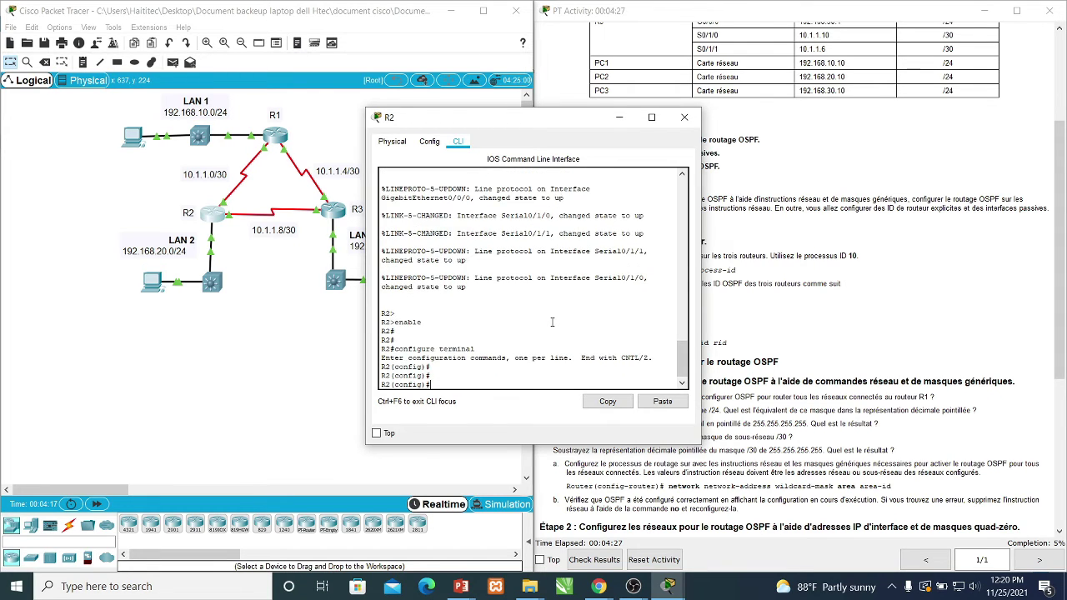
Start OSPF process 10 on R2 with router ospf 10.
type("router ospf 10")
key("Return")
key("Return")
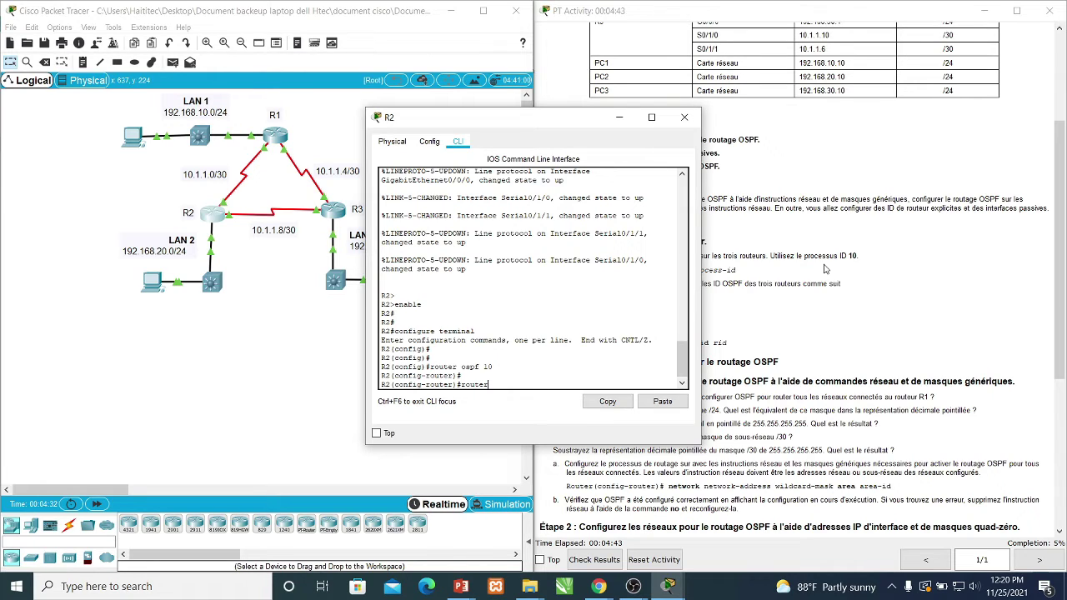
Assign R2 the OSPF router ID 2.2.2.2, checking it against the instructions, and minimize the R2 window.
type("router-id 2.2.2.2")
left_click_drag(540, 118, 386, 105)
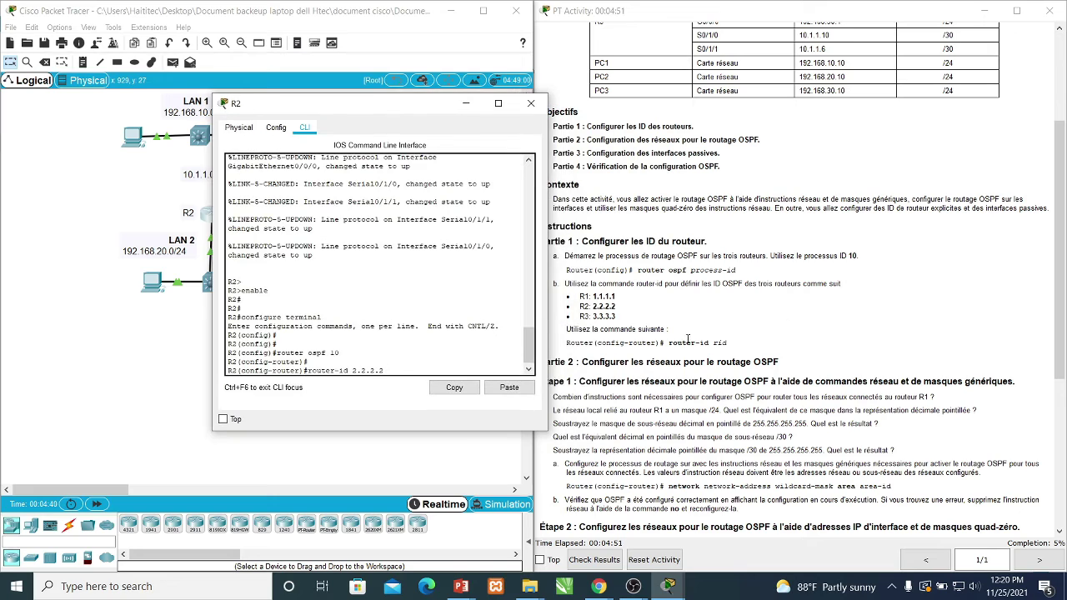
left_click_drag(627, 311, 593, 307)
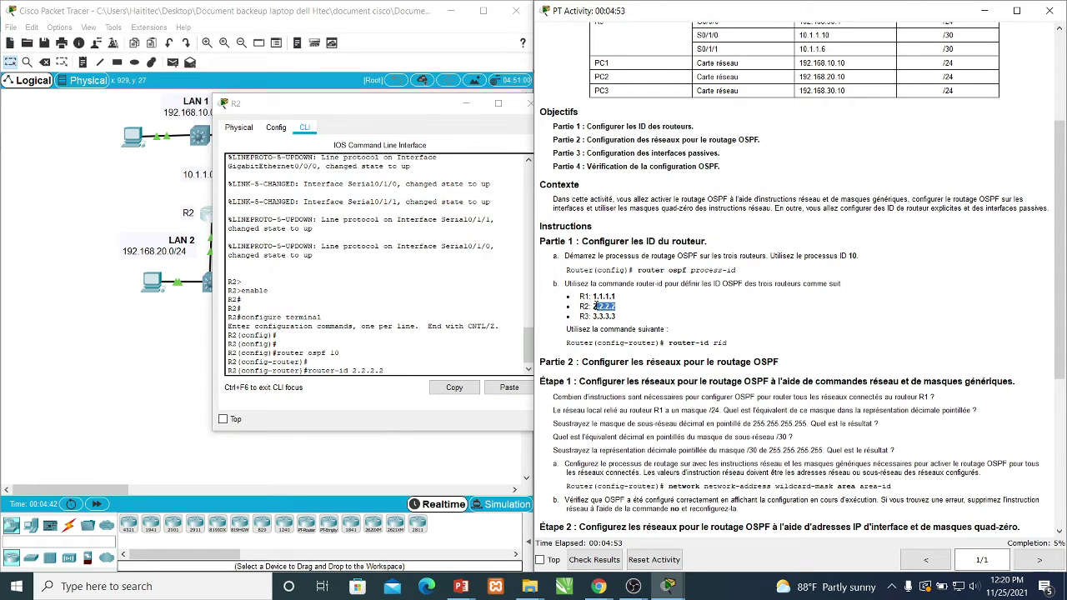
left_click(419, 360)
key("Return")
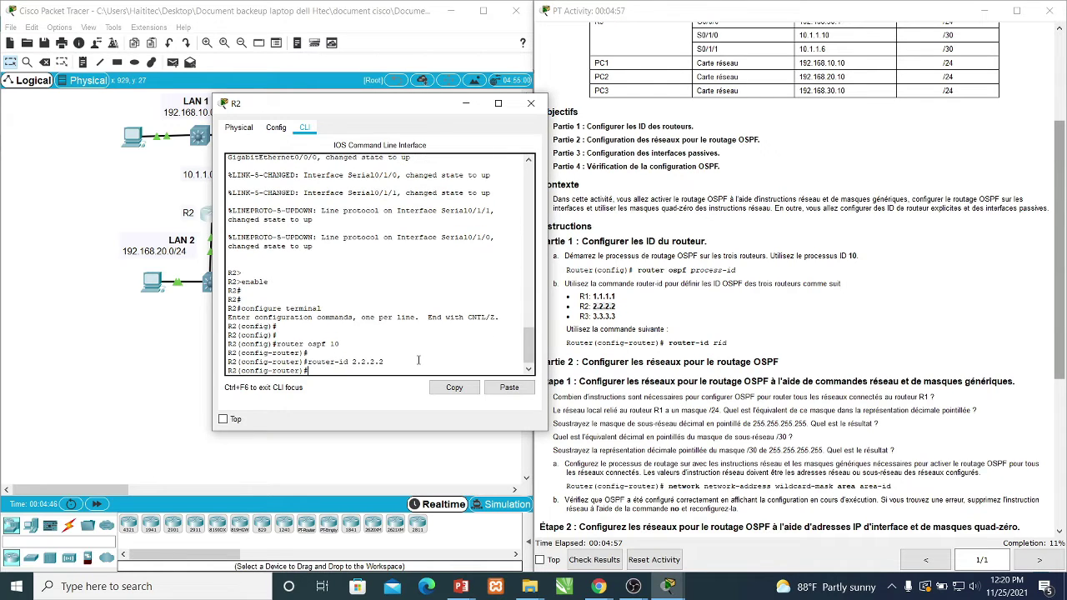
left_click(465, 103)
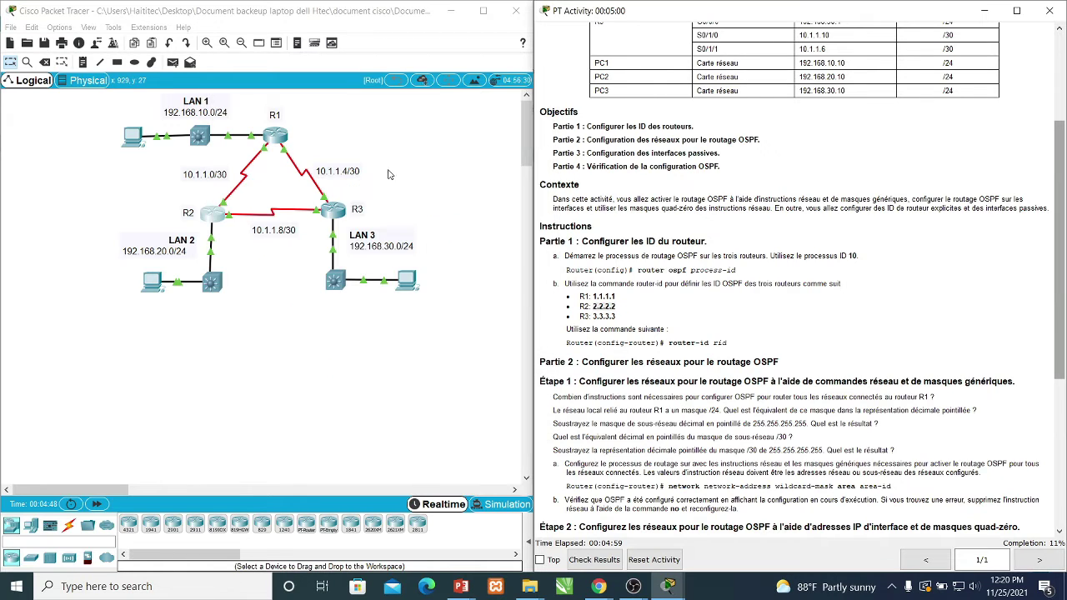
Open router R3's command line and enter global configuration mode with enable and configure terminal.
left_click(336, 215)
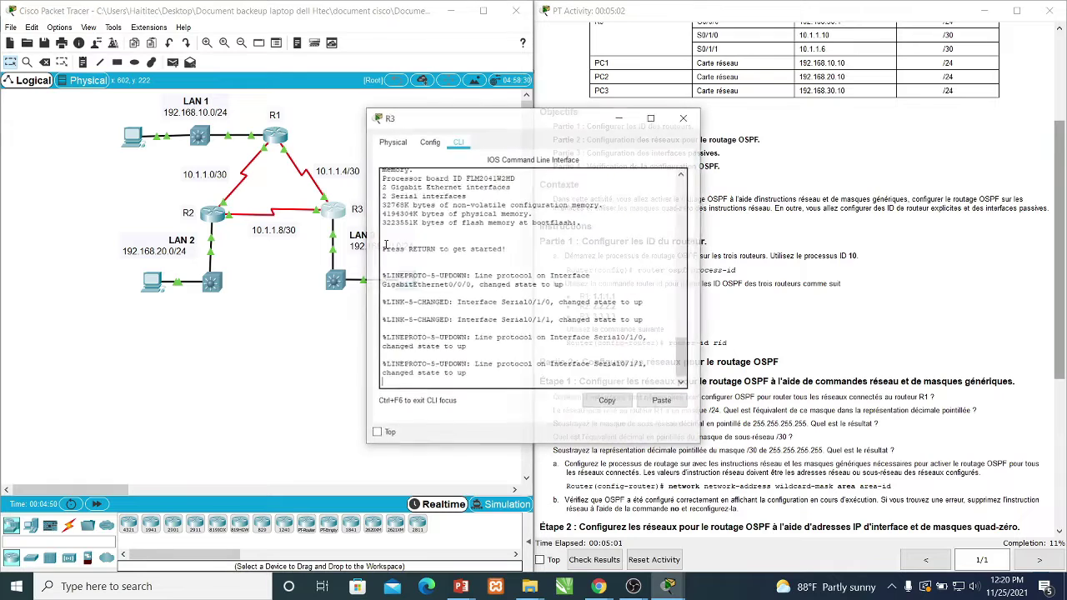
key("Return")
key("Return")
type("e")
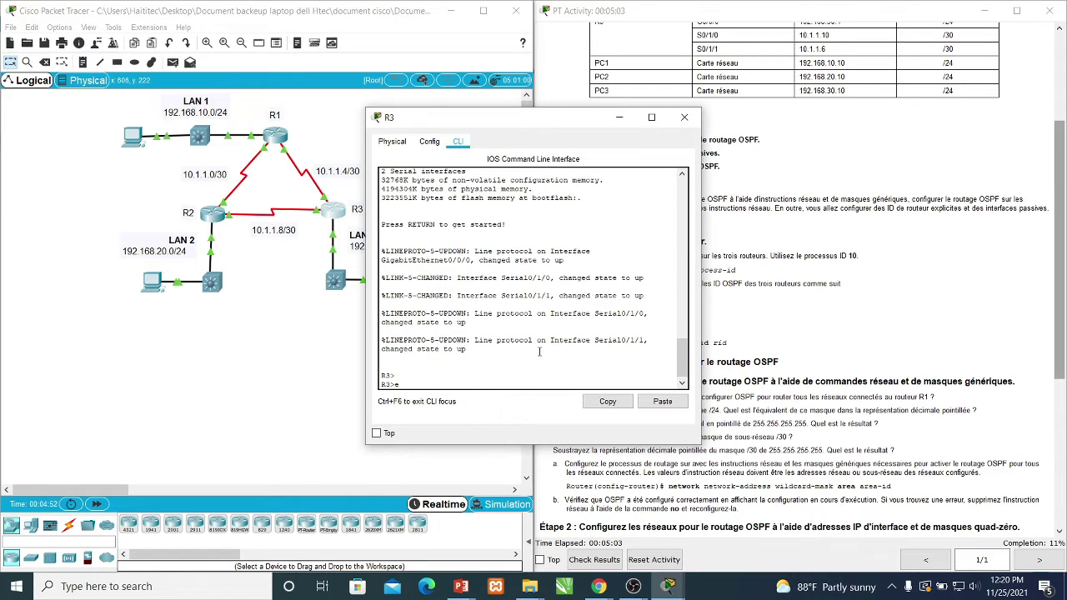
type("nable")
key("Return")
key("Return")
key("Return")
type("confu")
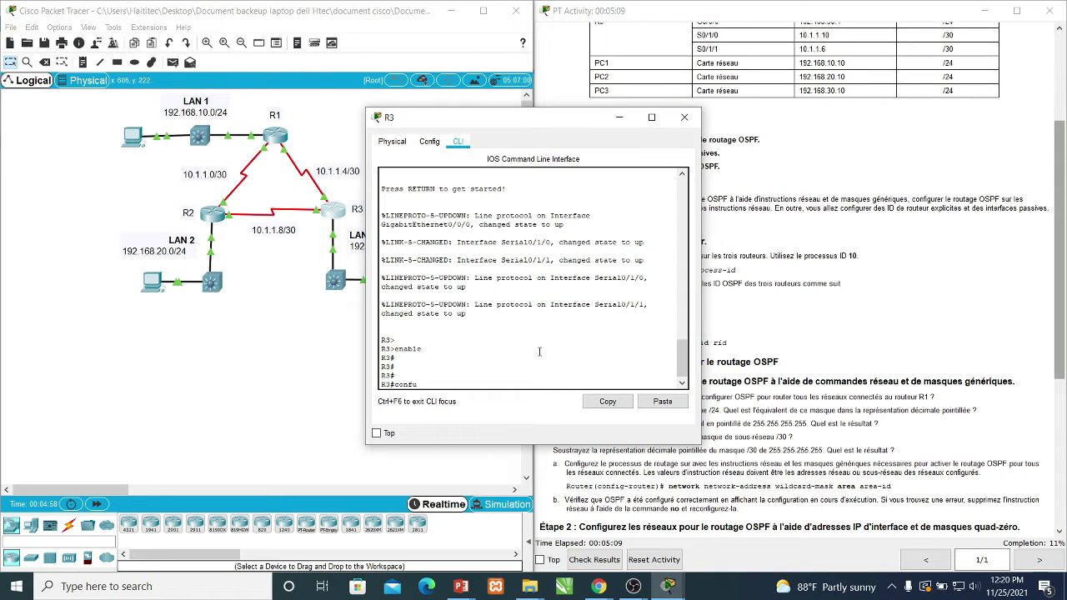
type("gure terma")
type("nal")
key("BackSpace")
key("BackSpace")
type("inal")
key("Return")
key("Return")
key("Return")
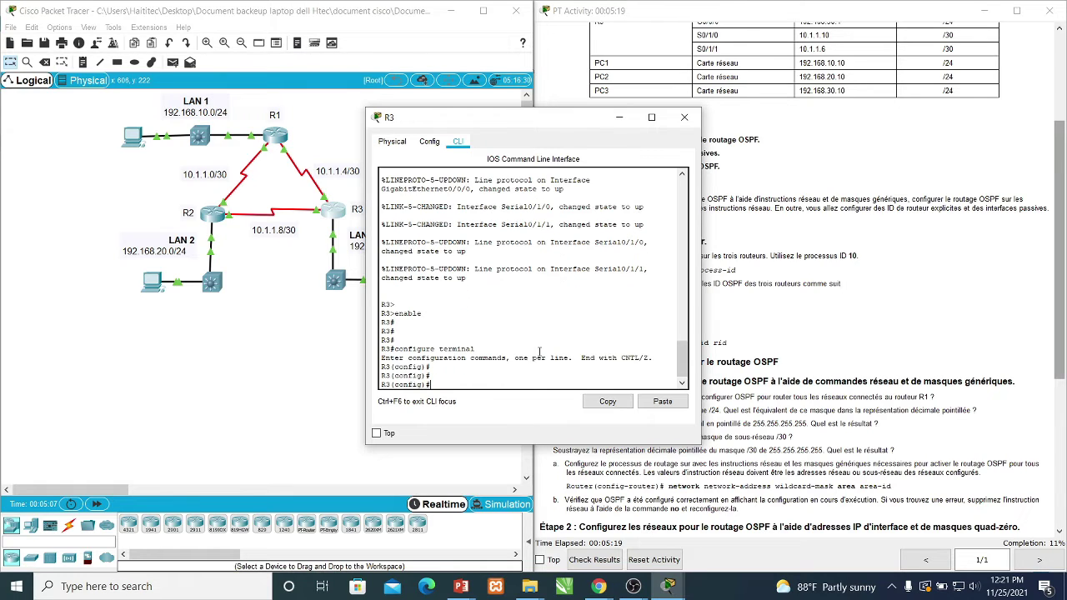
Start OSPF process 10 on R3 with router ospf 10.
type("router ospf 10")
key("Return")
key("Return")
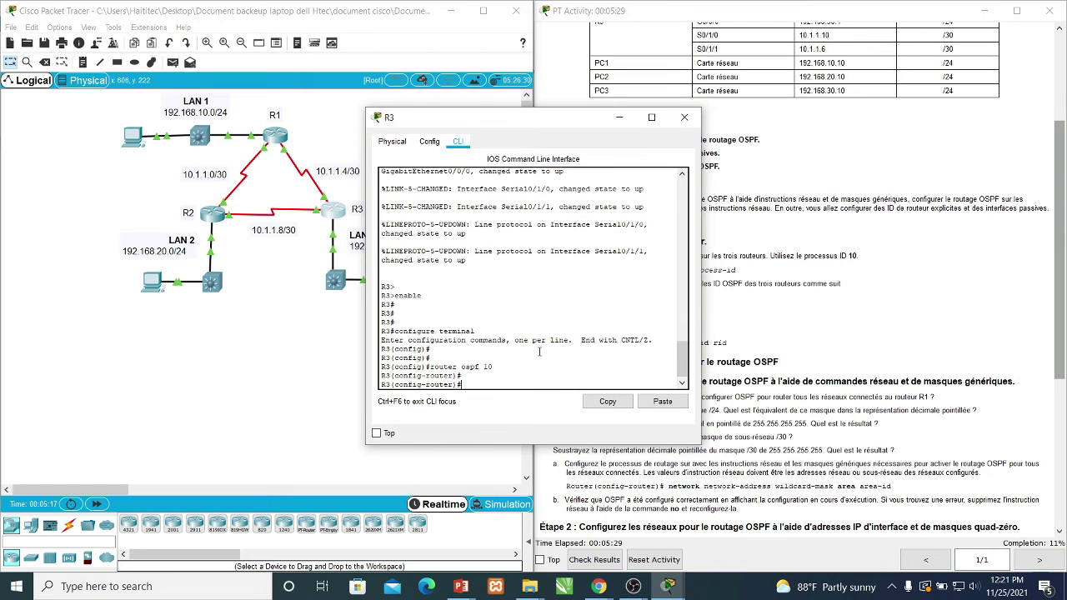
Assign OSPF router ID 3.3.3.3 to R3 and move its window clear of the instructions.
type("router-id 3.3.3.3")
key("Return")
key("Return")
key("Return")
left_click_drag(546, 128, 326, 74)
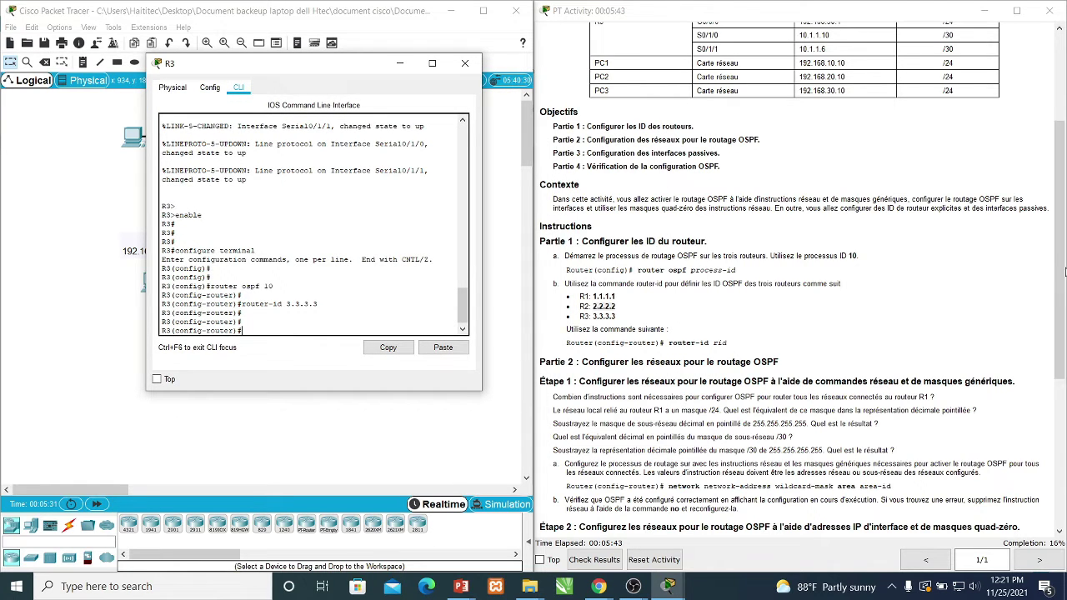
Switch to the blank Word document and write 255.255.255.255 at font size 20 on the first line.
left_click_drag(1064, 273, 1064, 360)
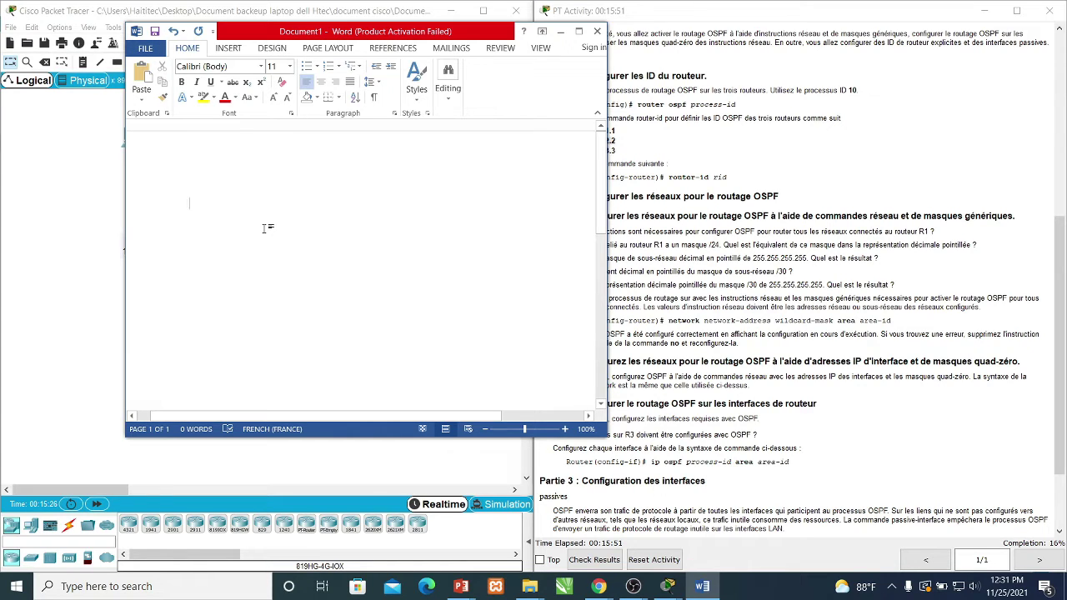
type("25")
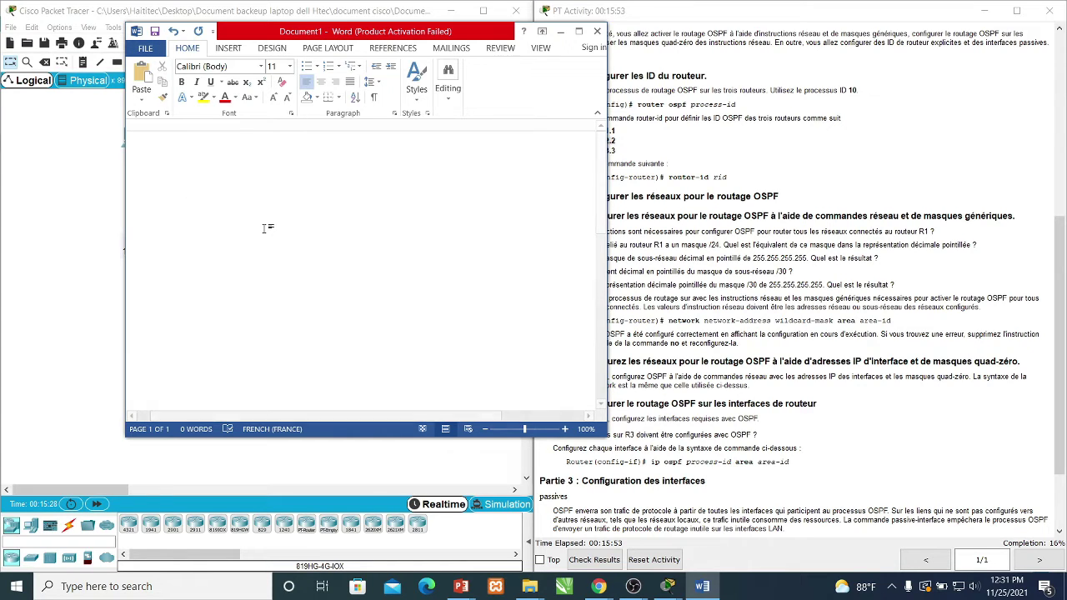
type("5.")
left_click_drag(226, 206, 189, 207)
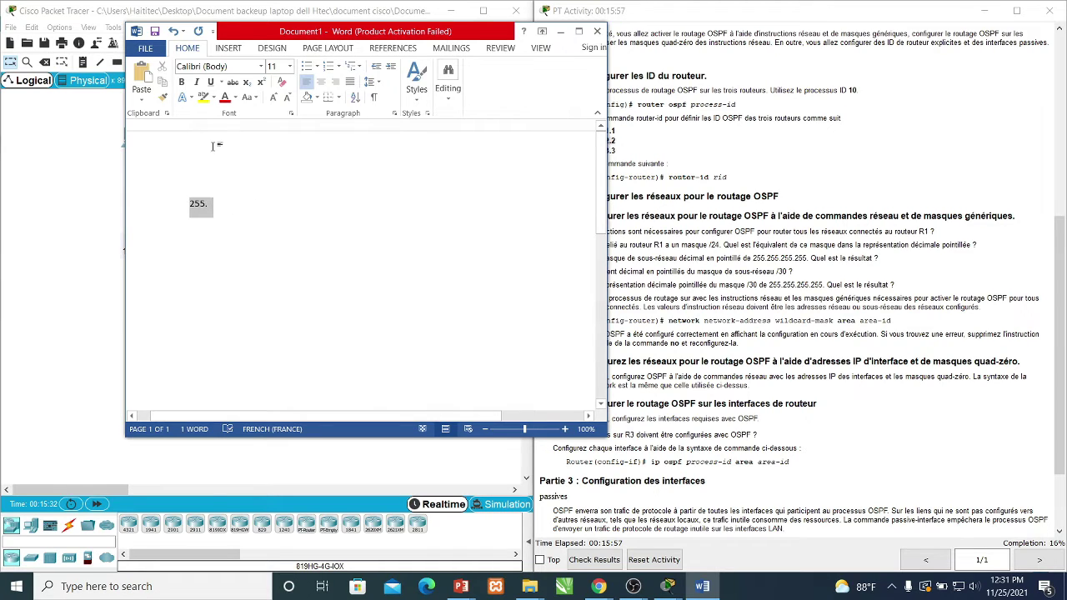
left_click(290, 66)
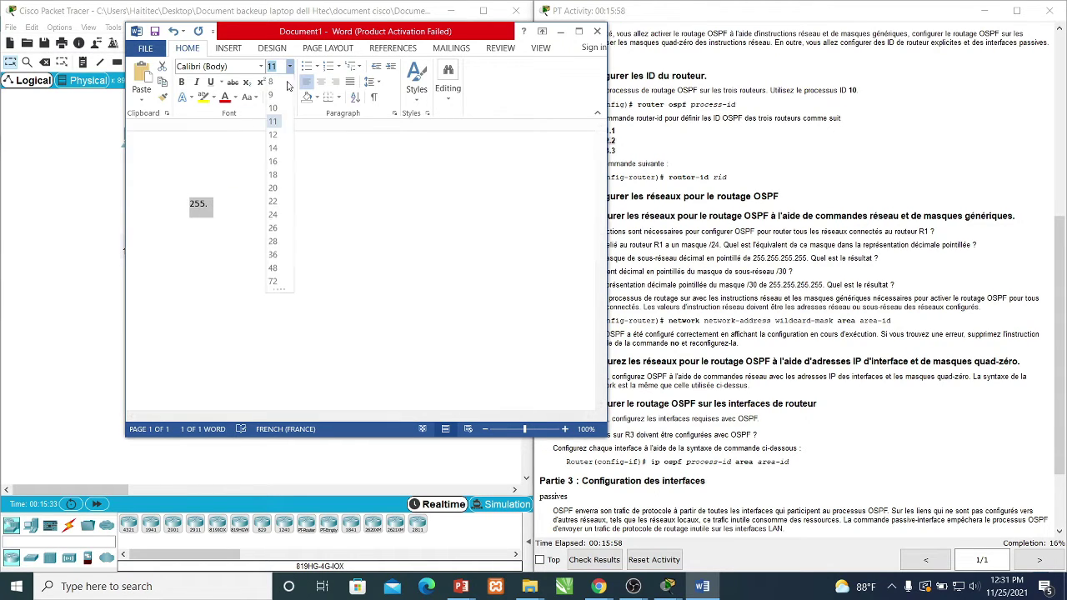
left_click(276, 193)
left_click(253, 219)
type("255.255.255")
key("Return")
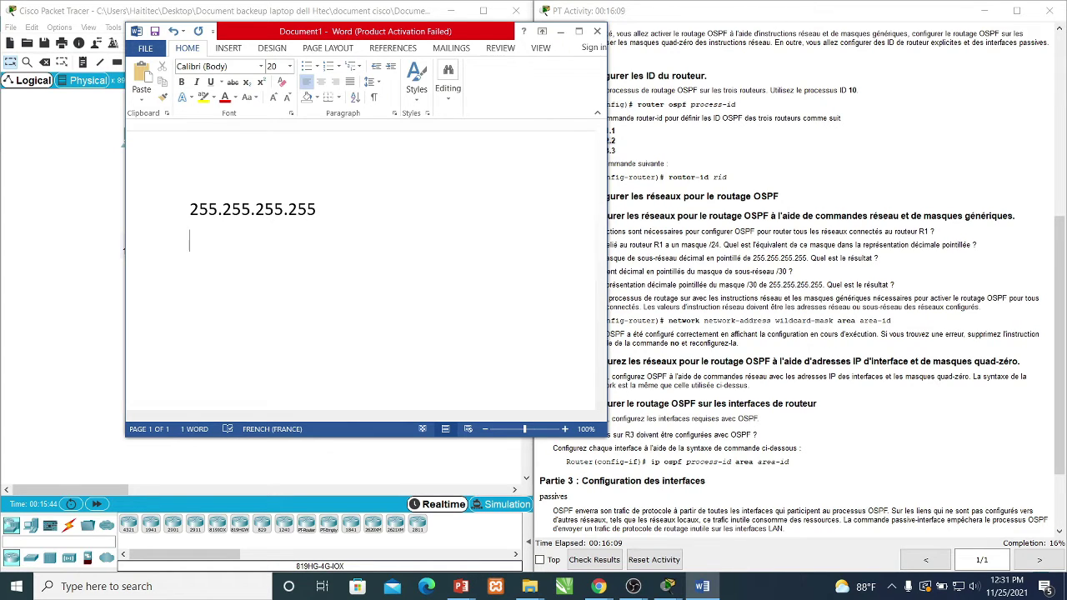
Add the subnet mask 255.255.255.0 on the second line and note /24 beside the first line.
type("255.255.255.0")
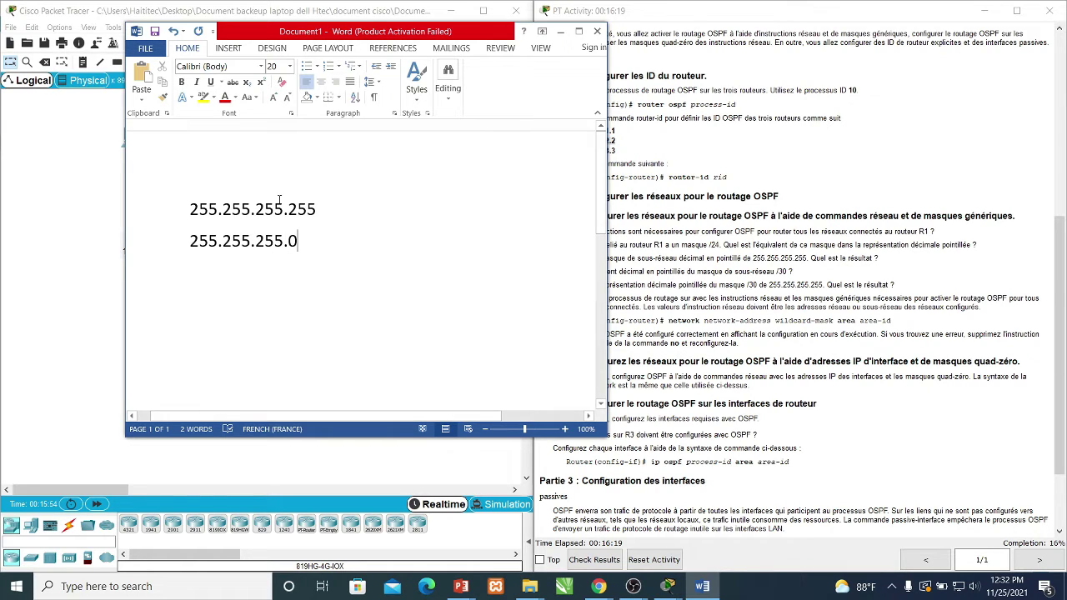
left_click(405, 215)
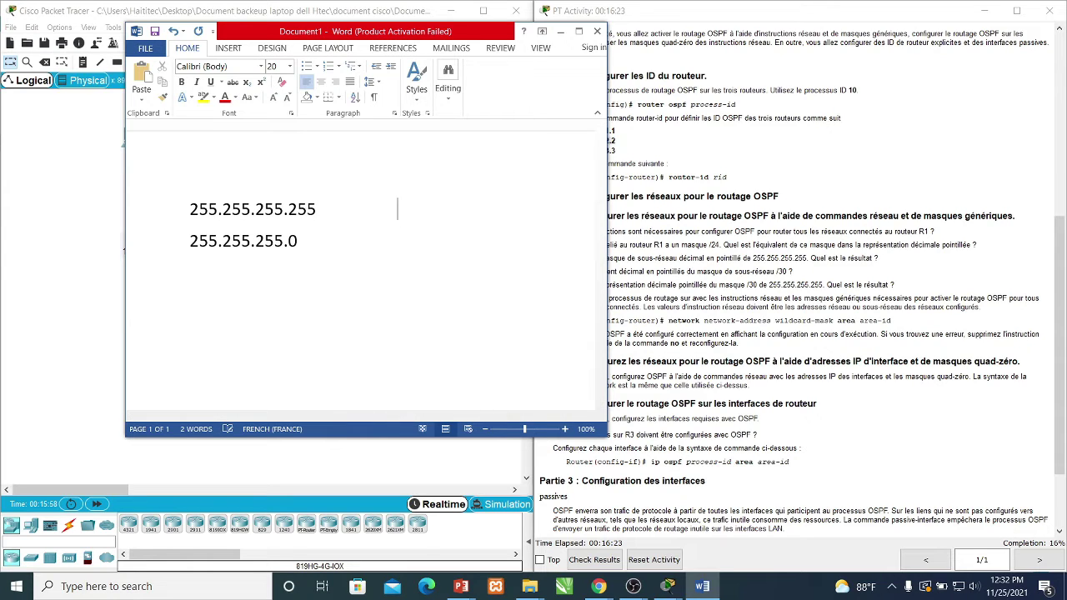
type("?")
key("BackSpace")
type("/24")
Write the wildcard mask 0 . 0 . 0 . 255 on the third line and select most of it.
type("0")
key("BackSpace")
type("0   . 0 . 0 . 25")
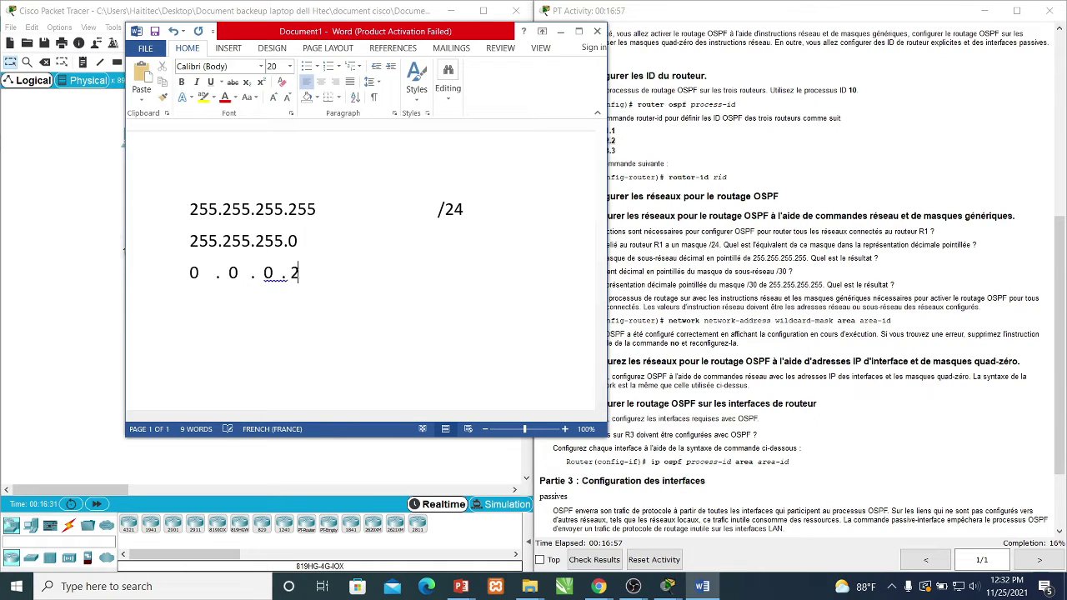
type("5")
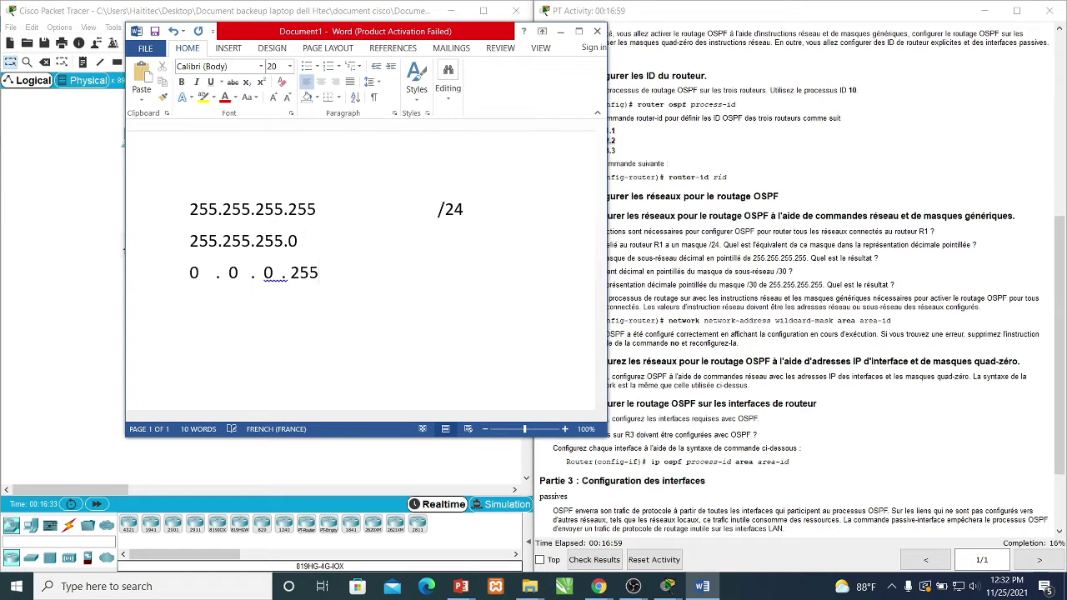
left_click(268, 282)
left_click_drag(326, 284, 209, 280)
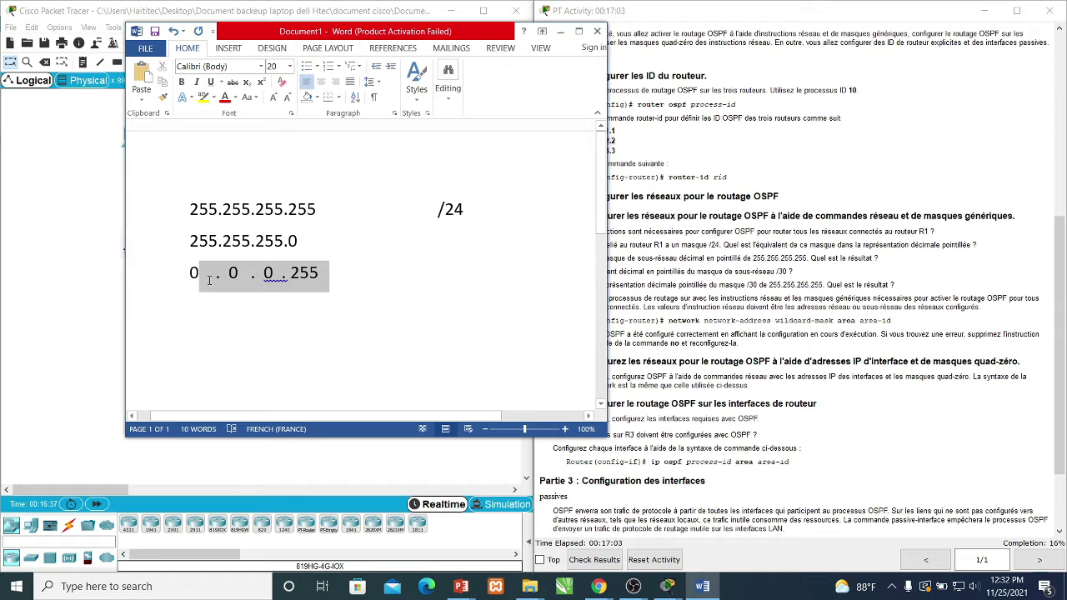
Move the Word window clear of the instructions and write 255.255.255.255 with /30 beside it below the first calculation.
left_click(366, 284)
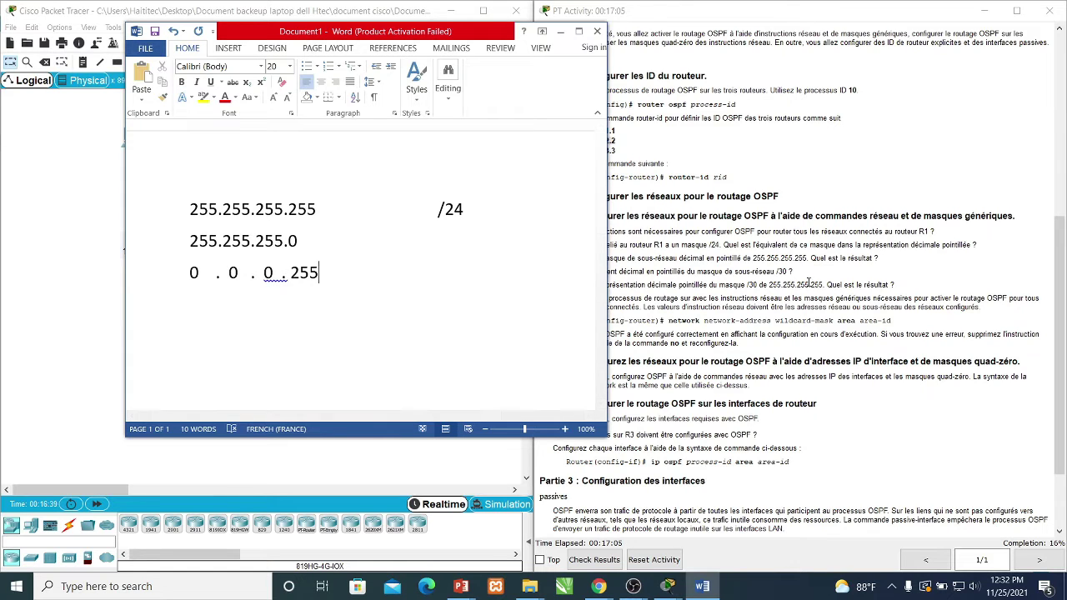
left_click_drag(433, 34, 321, 46)
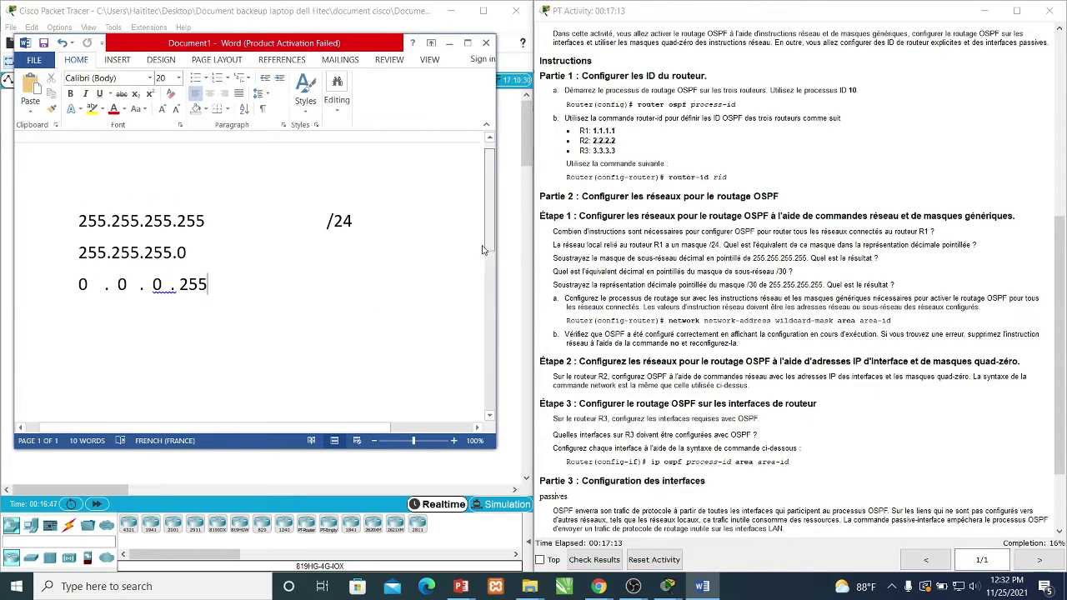
scroll(489, 237, "down", 3)
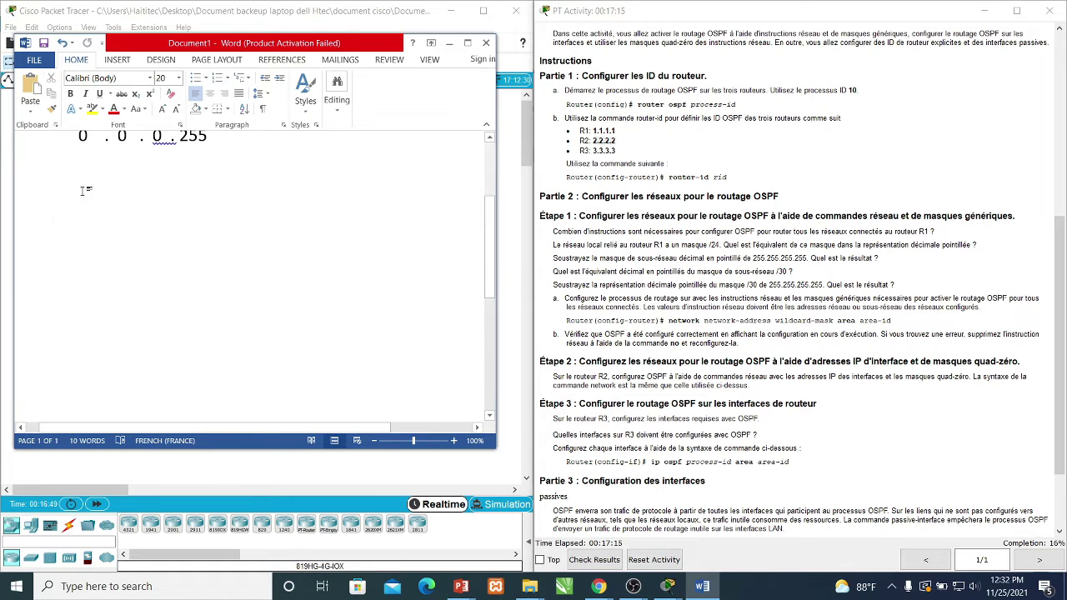
key("Return")
key("Return")
key("Return")
type("255.2")
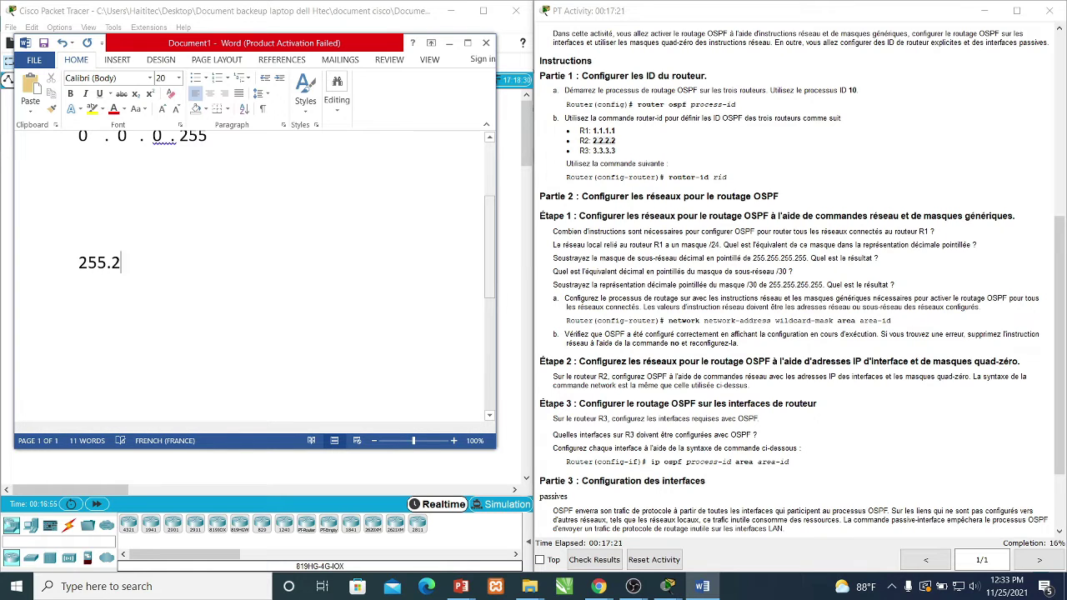
type("55.255.255              /30")
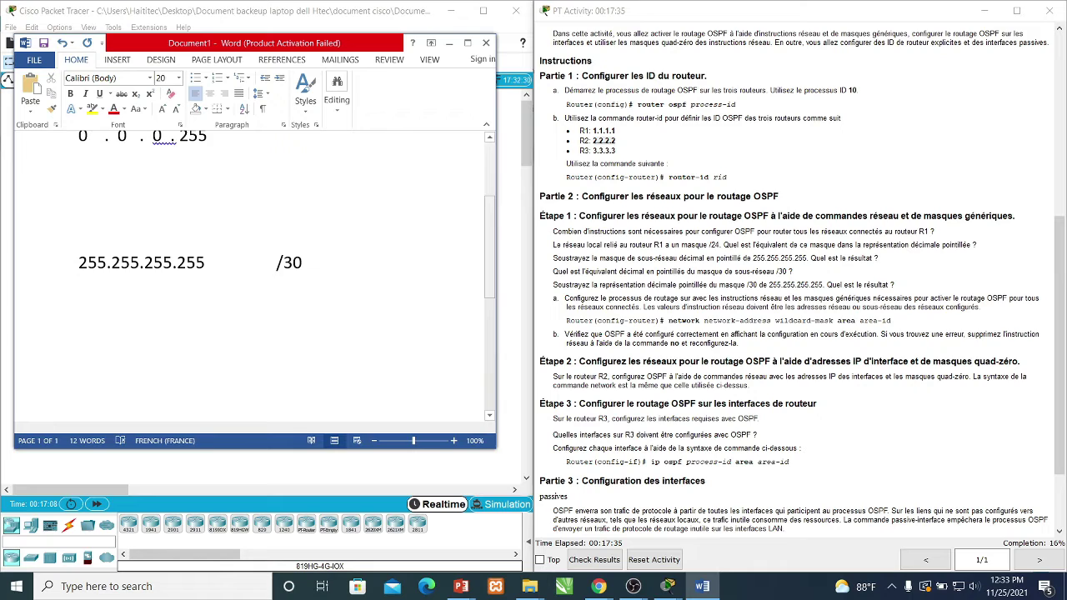
Write the subnet mask 255.255.255.252 and the wildcard mask 0 . 0 . 0 . 3 on the next lines, selecting the wildcard mask.
key("Return")
type("255.255.255.25")
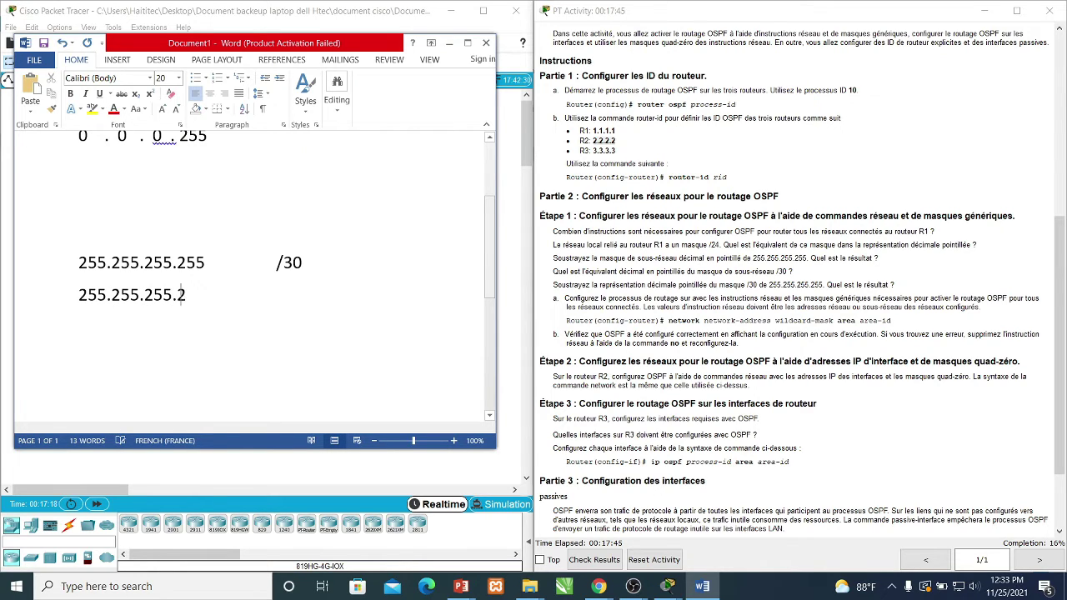
type("2")
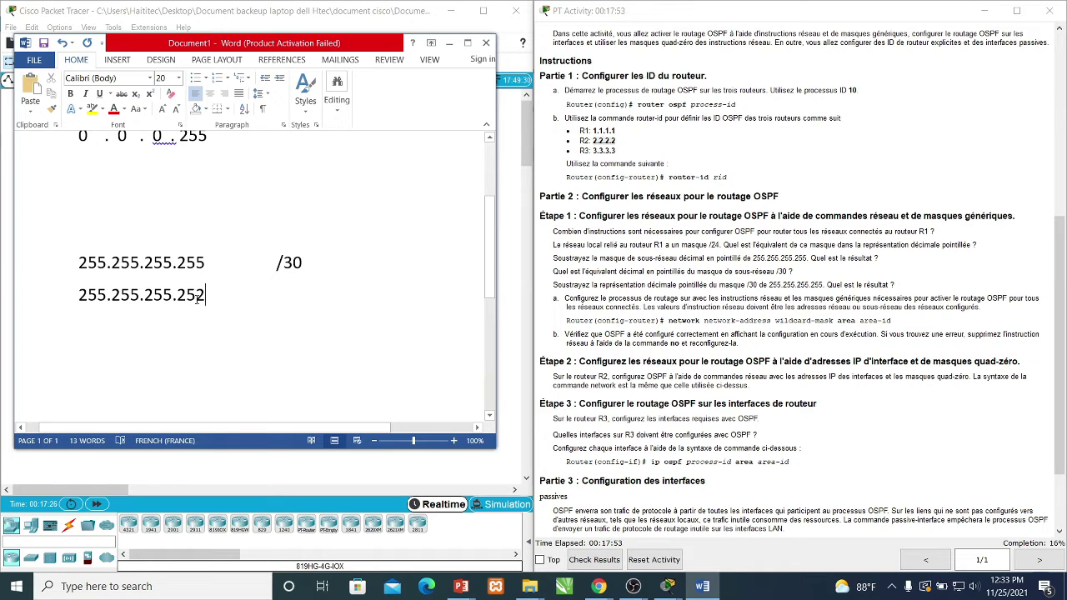
key("Return")
key("Return")
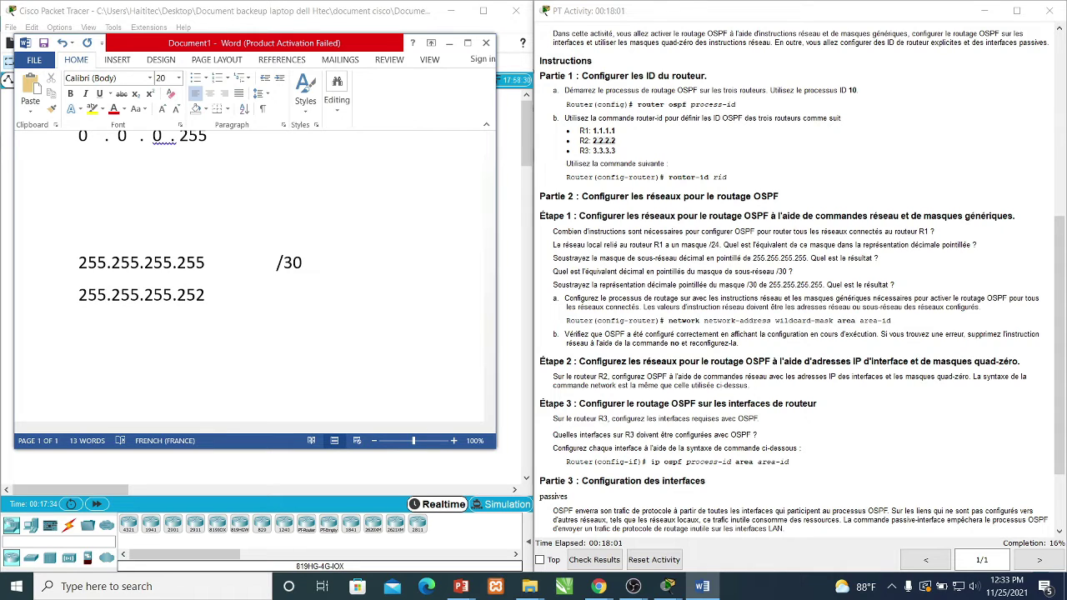
type("0  .  0  .  0  .  3")
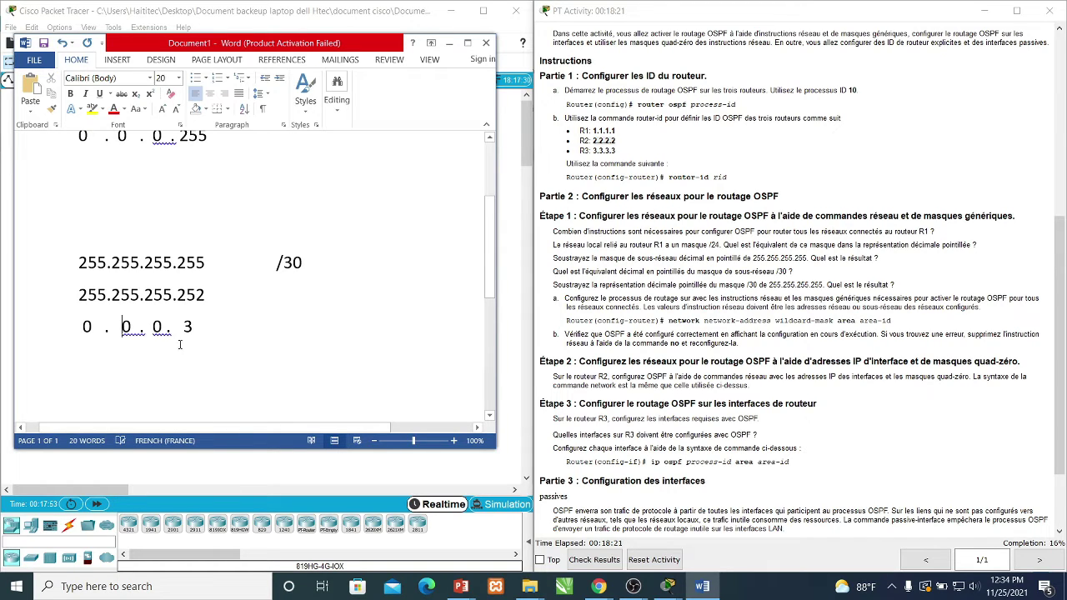
left_click_drag(195, 326, 81, 327)
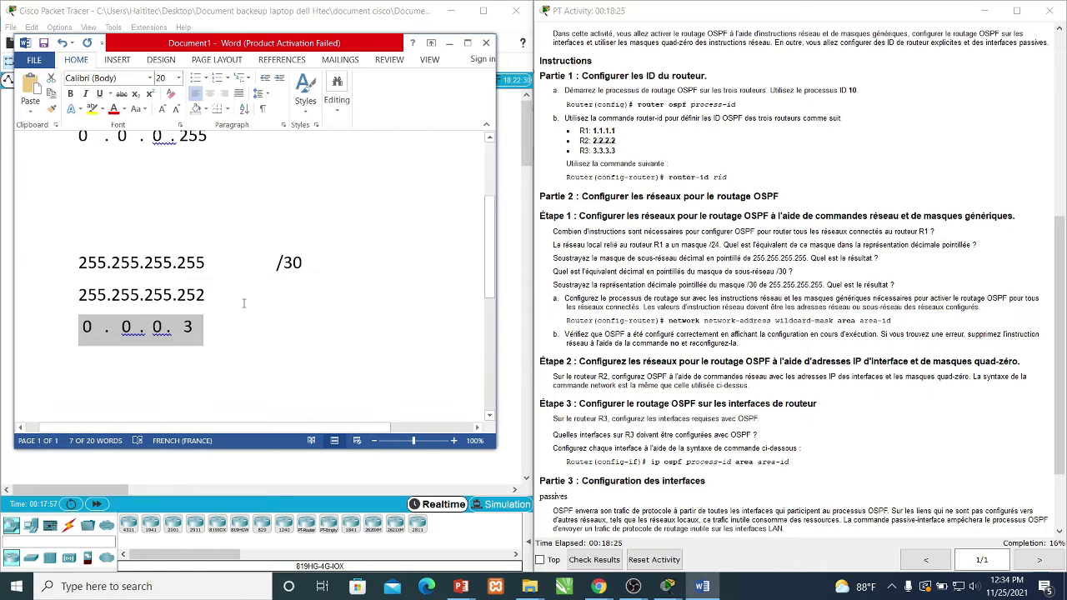
Return to Packet Tracer and highlight the network-address and wildcard-mask arguments in the instructions' network command syntax.
left_click(448, 42)
left_click_drag(352, 66, 296, 95)
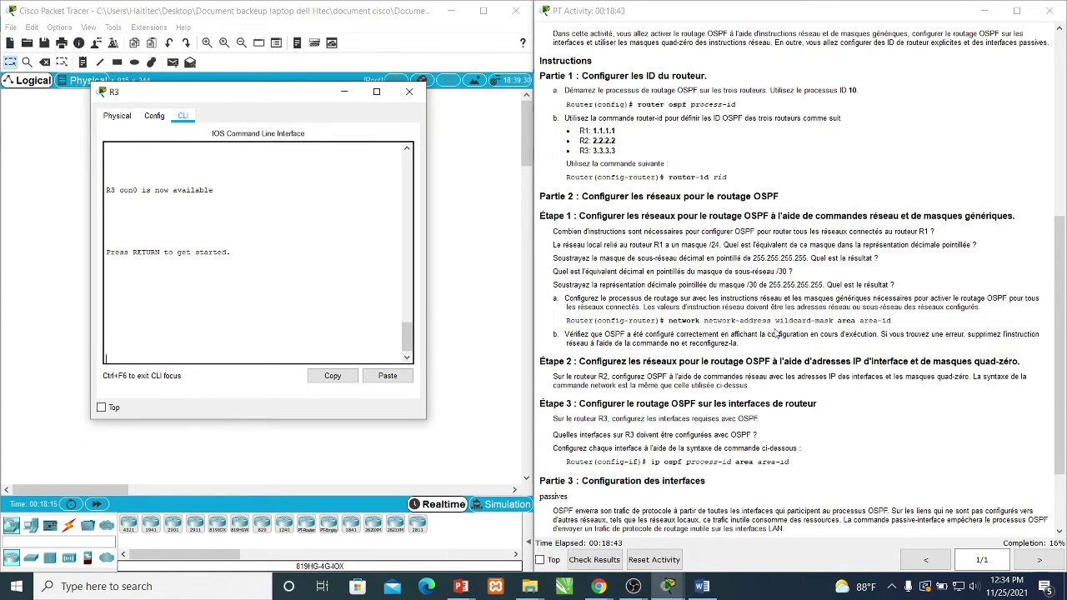
left_click(757, 320)
double_click(716, 321)
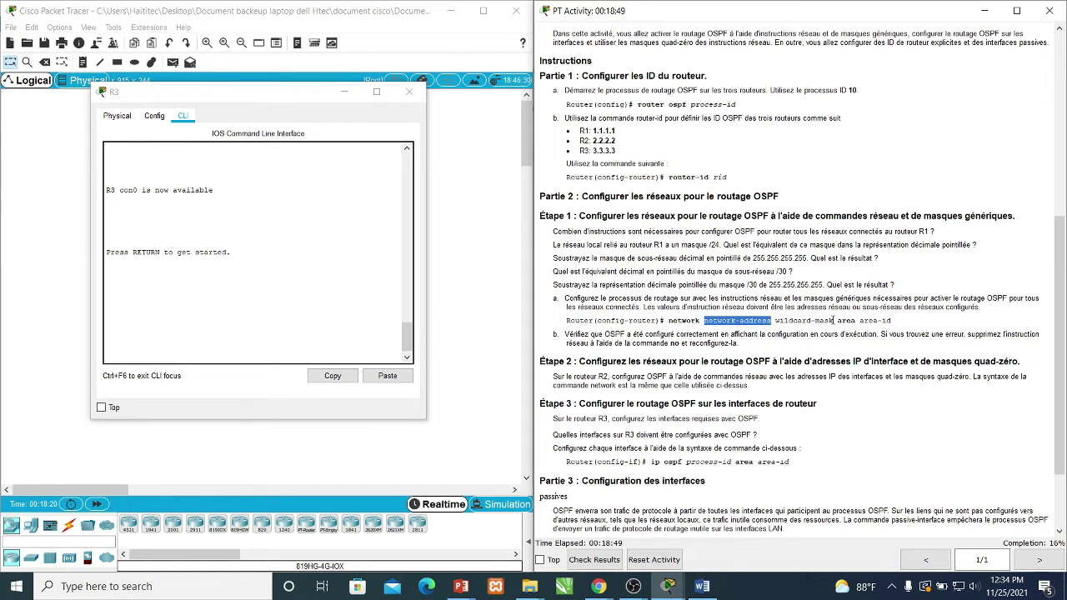
left_click_drag(833, 321, 775, 321)
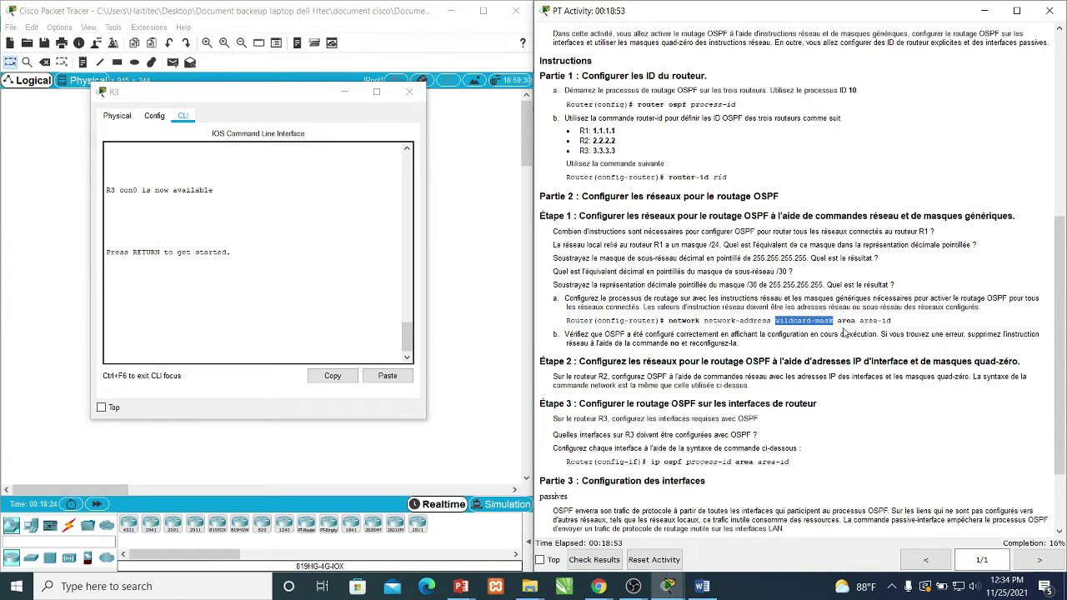
Put R3's window away, open R1's command line and enter privileged EXEC mode with enable.
left_click(345, 97)
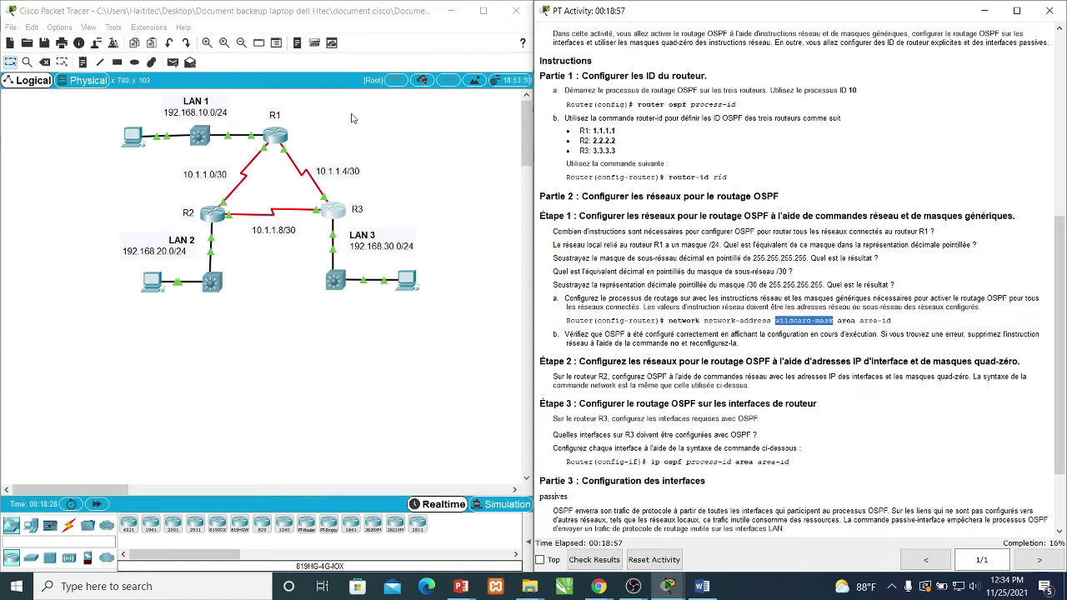
left_click(421, 169)
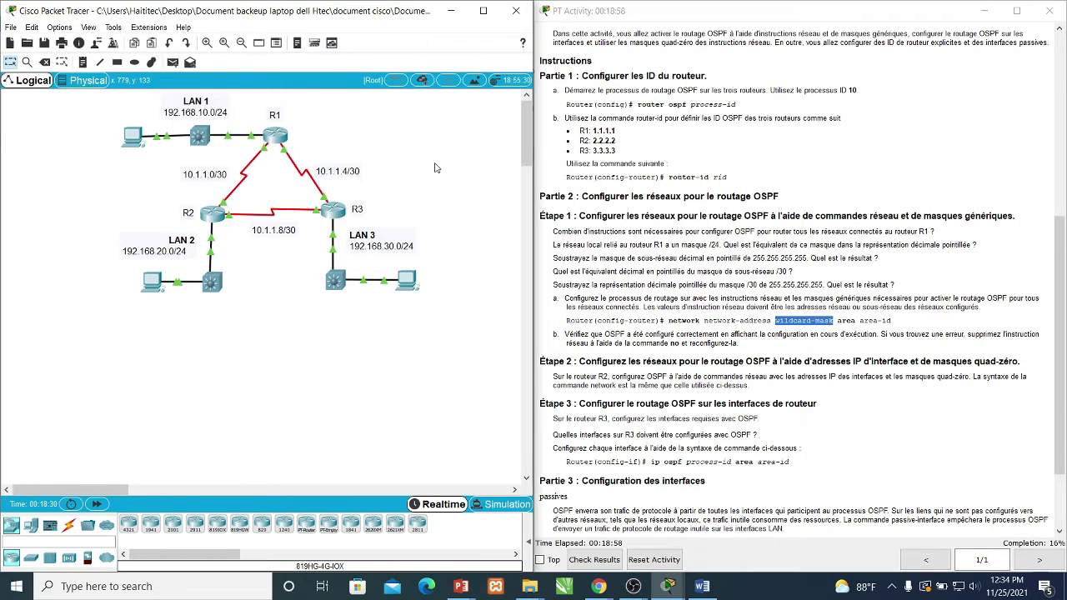
left_click(282, 141)
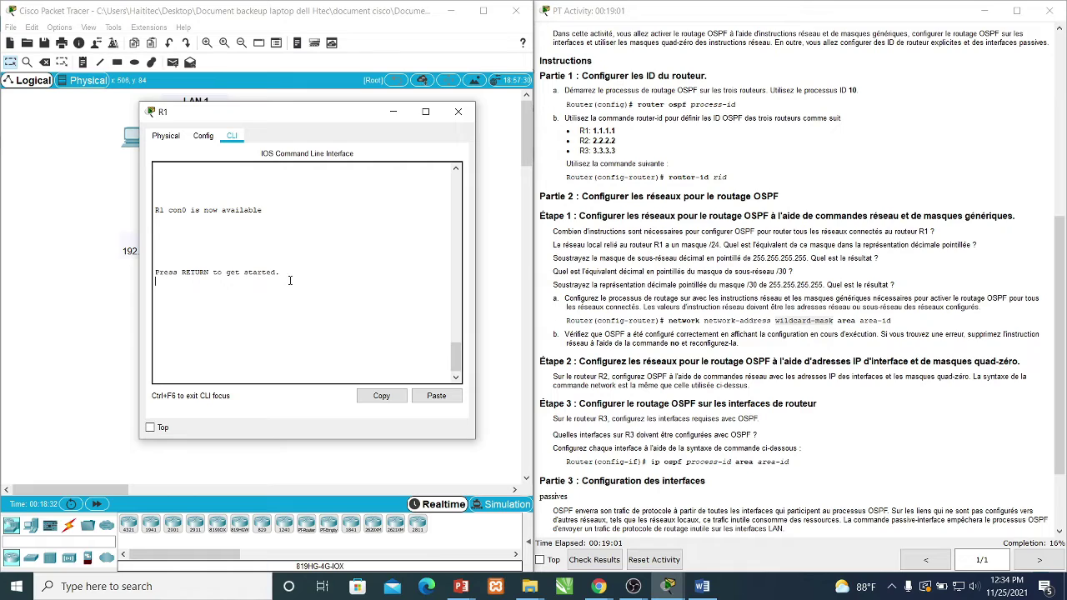
key("Return")
key("Return")
type("enable")
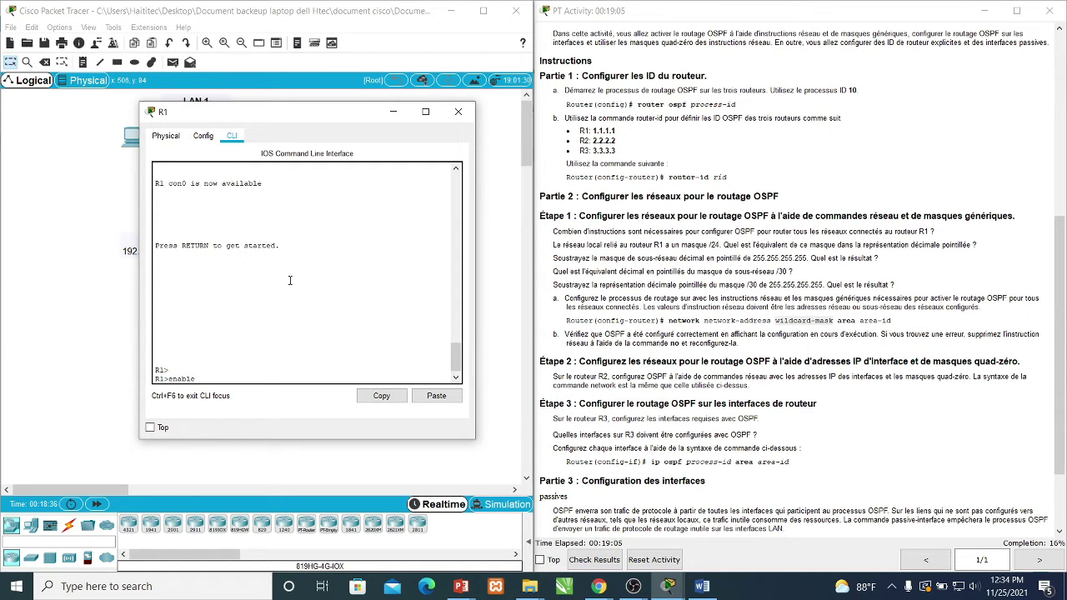
key("Return")
key("Return")
Enter global configuration mode on R1 and open OSPF process 10 for configuration.
type("configure")
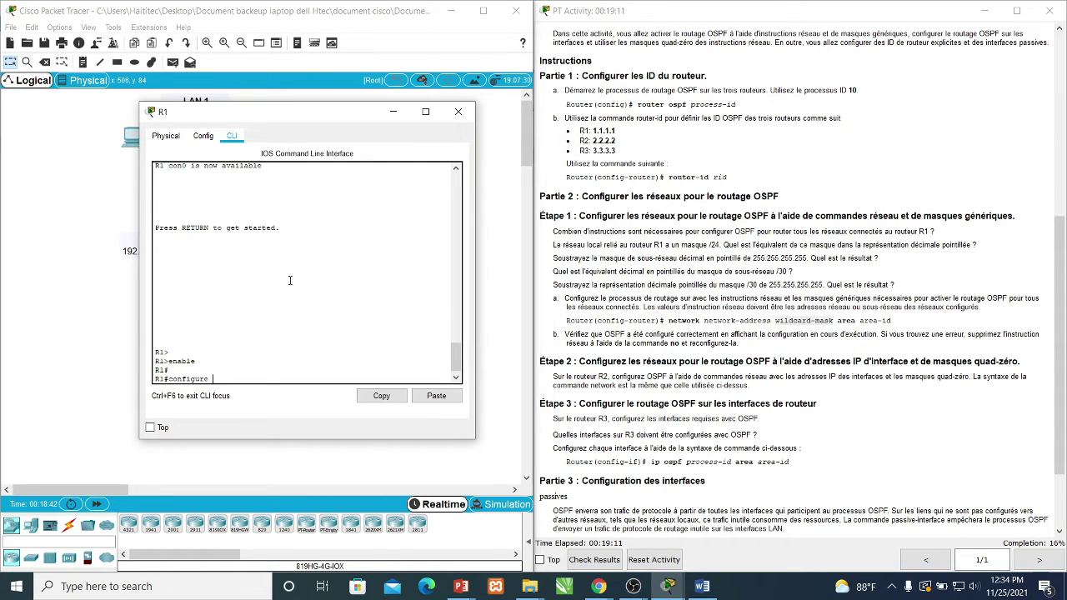
type(" terminal")
key("Return")
key("Return")
key("Return")
key("Return")
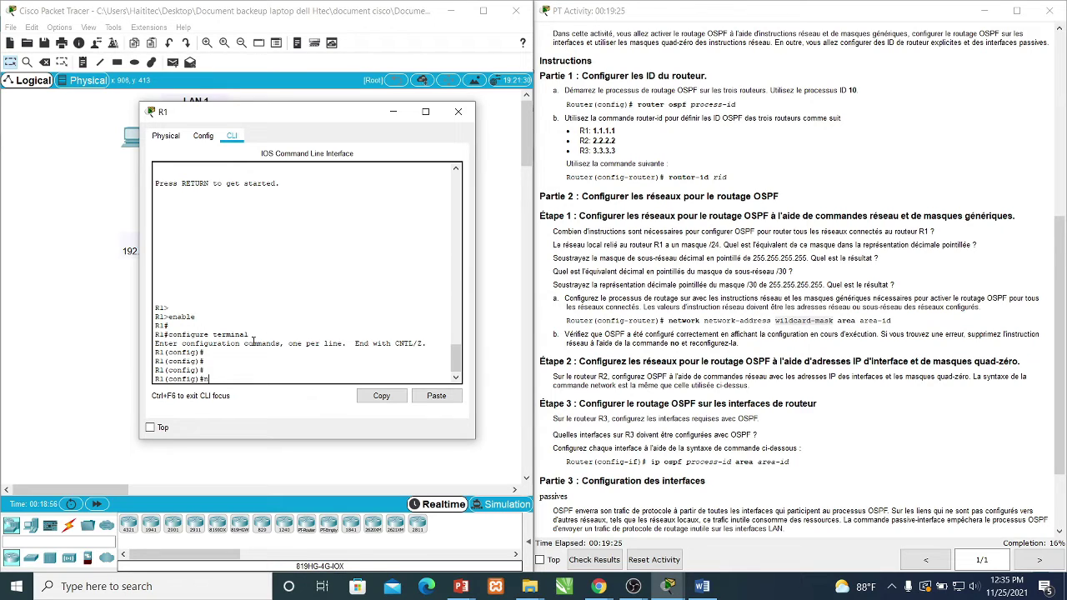
key("BackSpace")
type("router os")
type("pf 10")
key("Return")
key("Return")
key("Return")
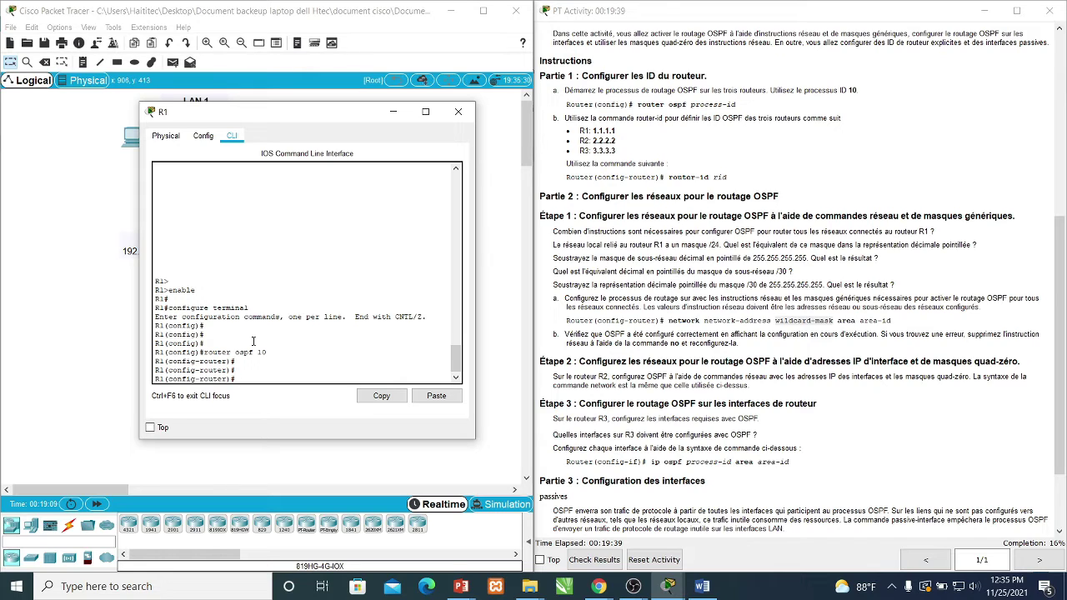
List R1's directly connected networks with do show ip route connected and highlight their addresses.
type("net")
key("Tab")
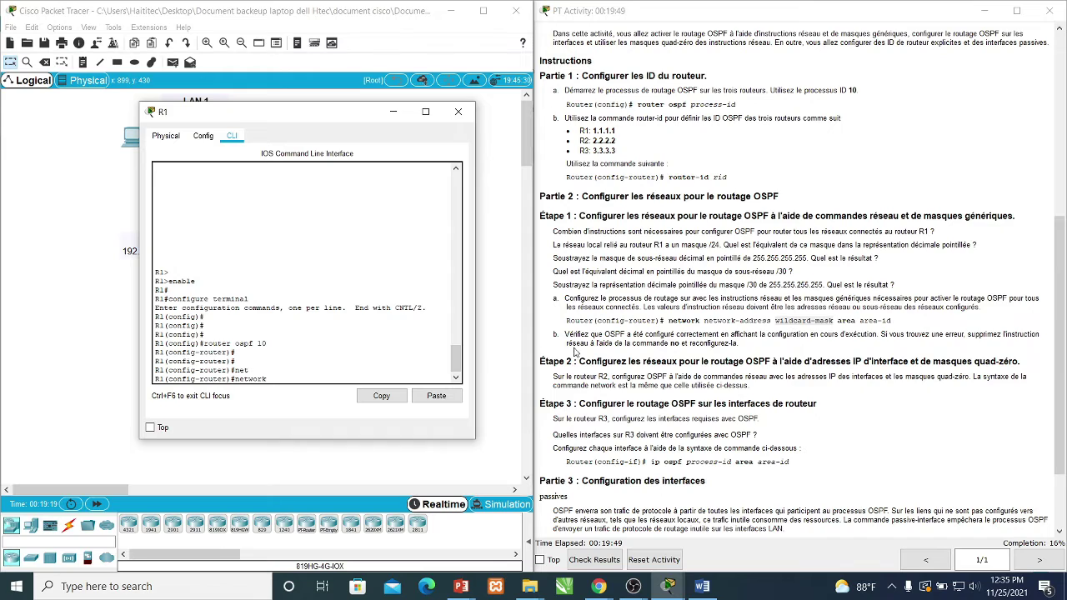
key("BackSpace")
key("BackSpace")
key("BackSpace")
key("BackSpace")
key("BackSpace")
key("BackSpace")
type("how ip route connected")
key("Return")
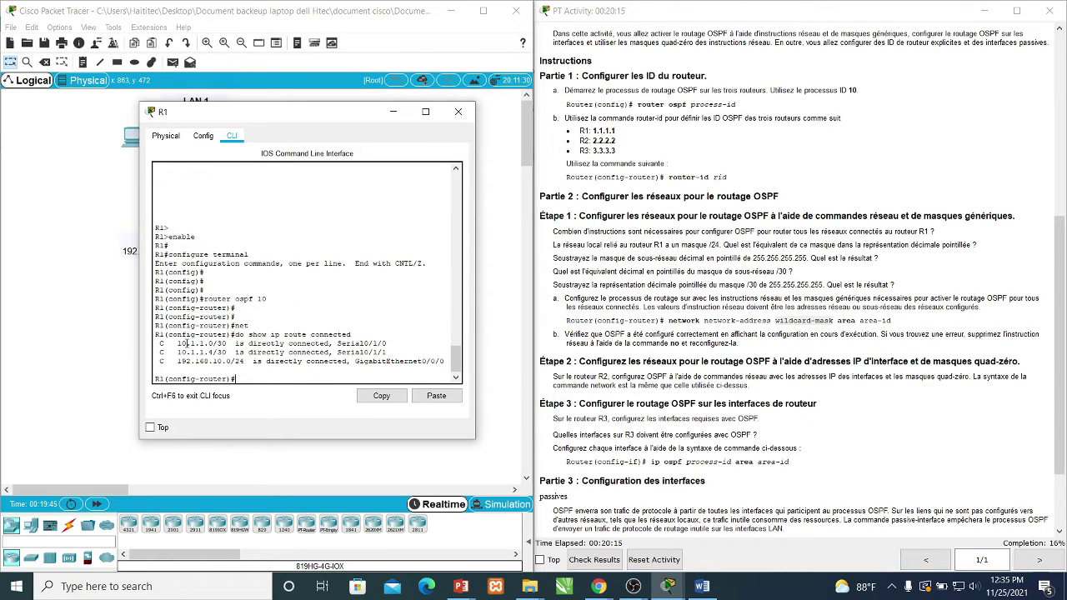
left_click_drag(176, 343, 241, 361)
Advertise network 10.1.1.0 with wildcard mask 0.0.0.3 in area 0 on R1.
left_click(259, 381)
type("netwo")
key("Tab")
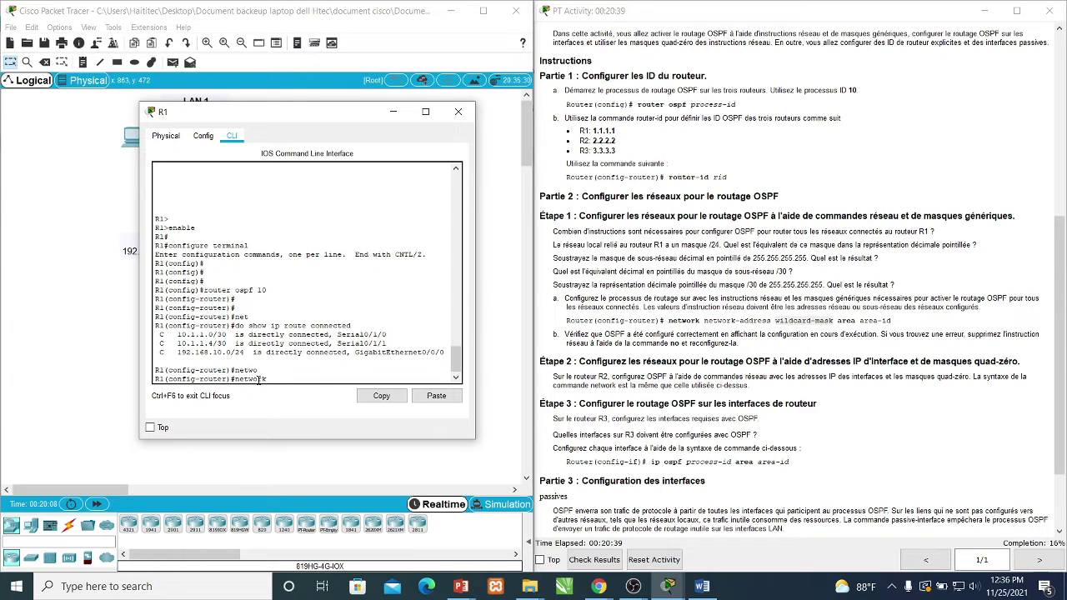
type("10")
type(".1")
type(".")
type("0")
type(".9")
type("0")
key("BackSpace")
key("BackSpace")
key("BackSpace")
type(".0.0.3 area 0")
key("Return")
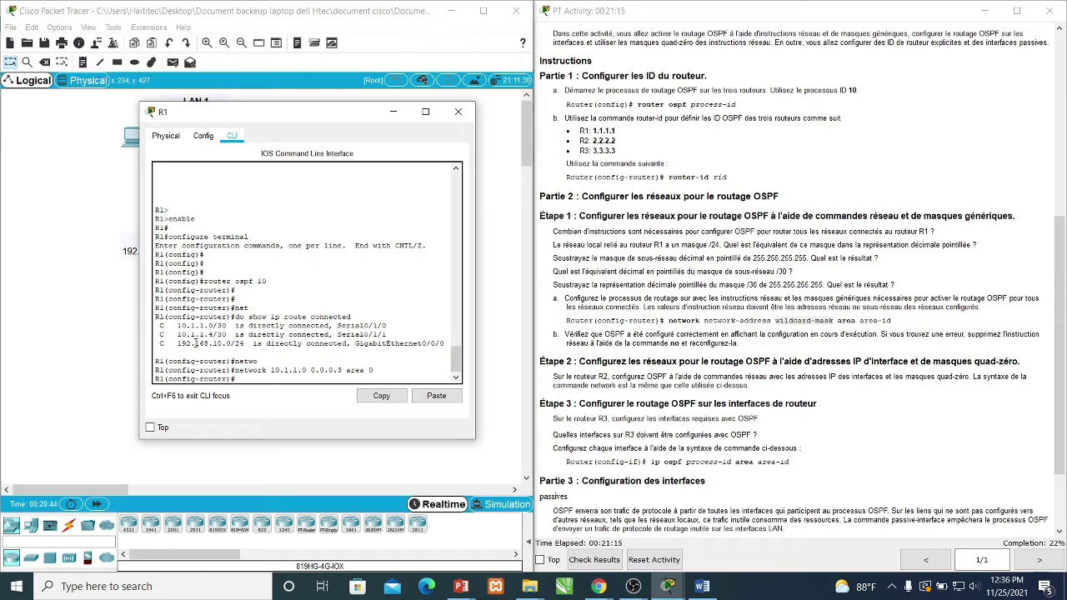
Advertise network 10.1.1.4 with wildcard mask 0.0.0.3 in area 0 on R1.
type("networt")
type("10.1.1.4 0.0.0.3 area 0")
key("Return")
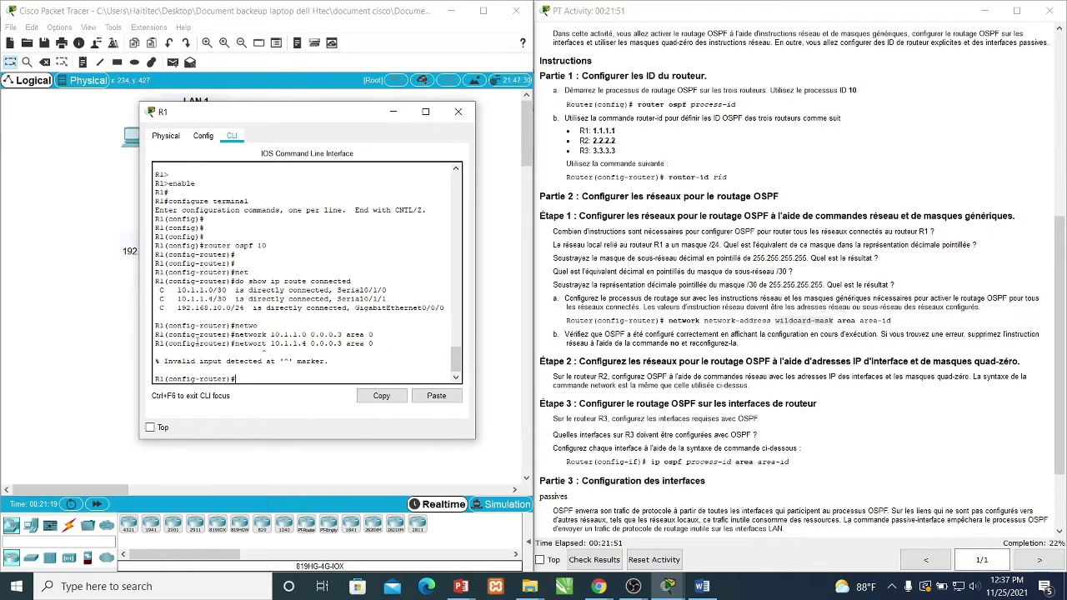
key("Up")
key("BackSpace")
type("k 10.1.1.4 0.0.0.3 area 0")
key("Return")
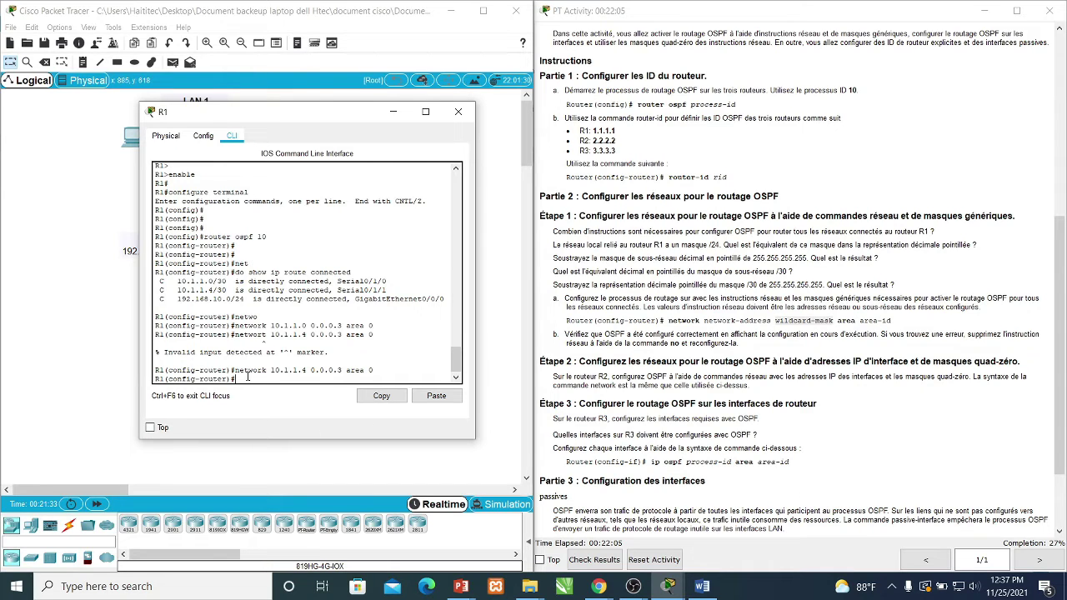
Try to advertise network 192.168.10.0 with wildcard mask 0.0.0.254 in area 0 on R1.
key("Up")
key("BackSpace")
key("BackSpace")
key("BackSpace")
key("BackSpace")
key("BackSpace")
key("BackSpace")
key("BackSpace")
key("BackSpace")
key("BackSpace")
key("BackSpace")
key("BackSpace")
key("BackSpace")
key("BackSpace")
key("BackSpace")
type("92.168.10.")
type("0 0.0.0.254 a")
key("Tab")
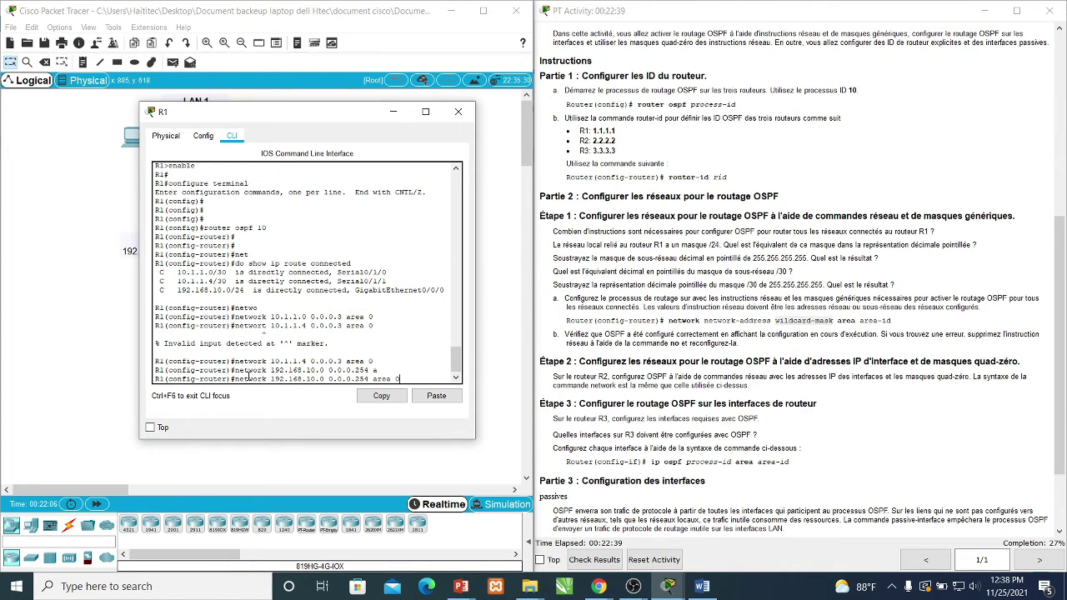
type("0")
key("Return")
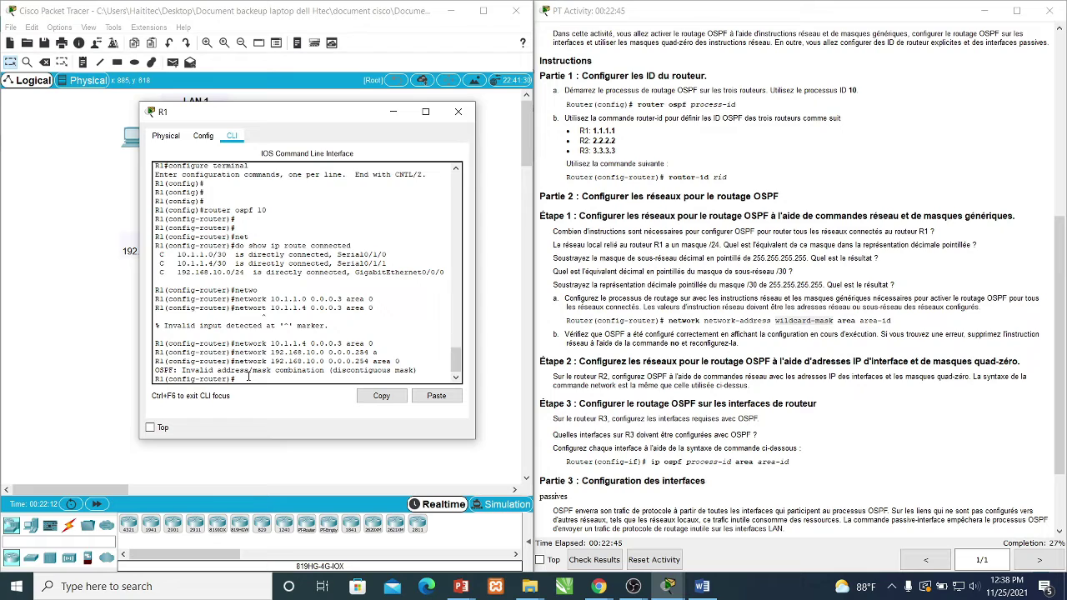
Advertise network 192.168.10.0 with the corrected wildcard mask 0.0.0.255 in area 0 on R1.
key("Up")
key("BackSpace")
type("5")
key("Return")
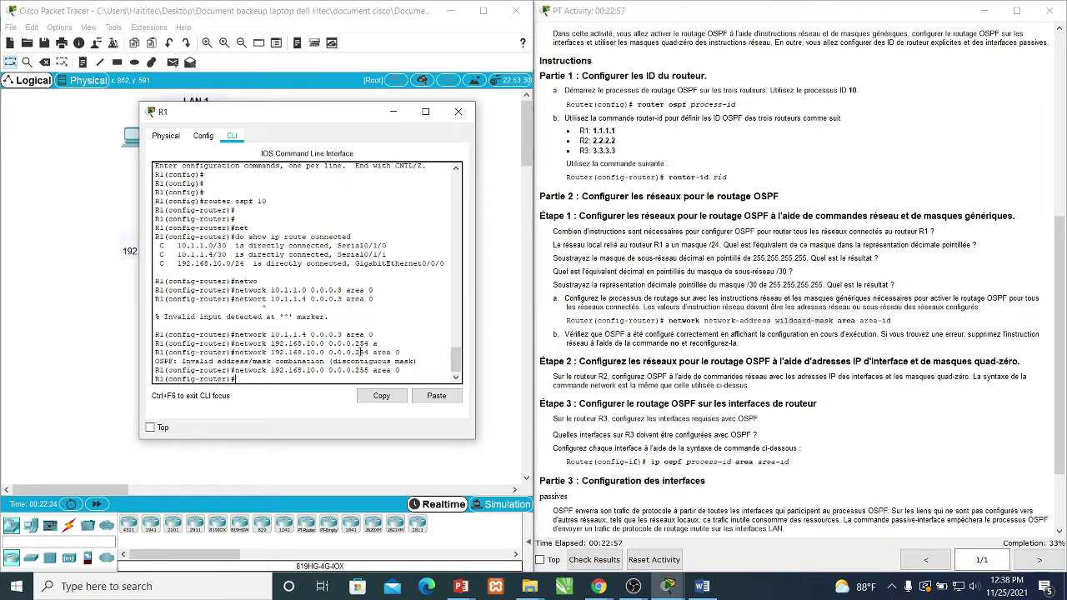
key("Return")
key("Return")
key("Return")
key("Return")
key("Return")
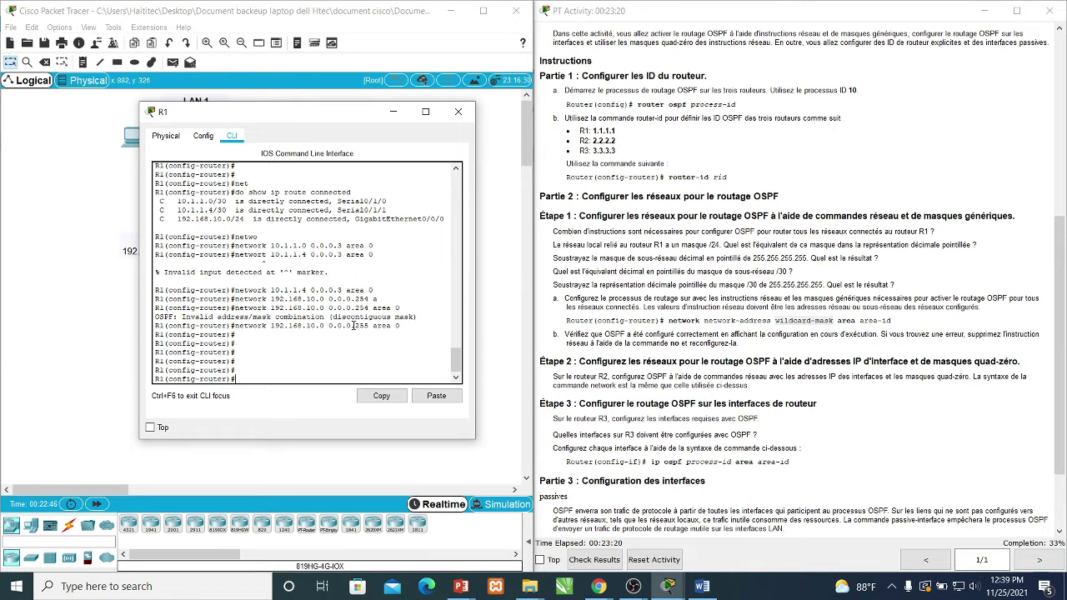
left_click_drag(354, 325, 319, 326)
left_click(625, 361)
left_click(421, 258)
Put R1's window away, open R2's command line and enter privileged EXEC mode with en.
left_click(391, 111)
left_click(209, 213)
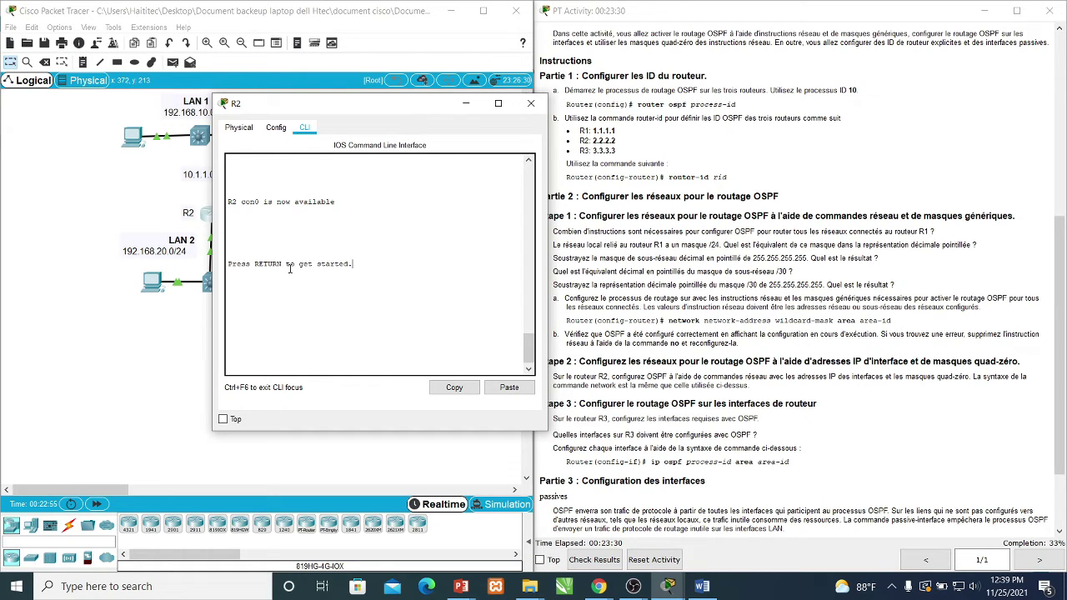
key("Return")
key("Return")
key("Return")
type("en")
key("Return")
Enter global configuration mode on R2 and open OSPF process 10 for configuration.
type("confi")
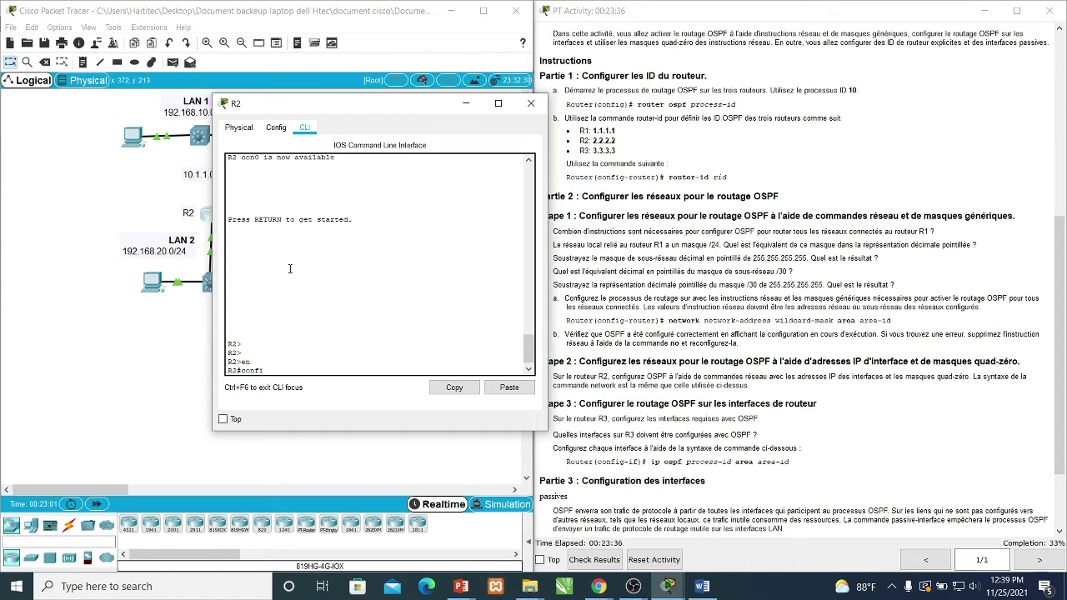
type("gure terminal")
key("Return")
key("Return")
key("Return")
key("Return")
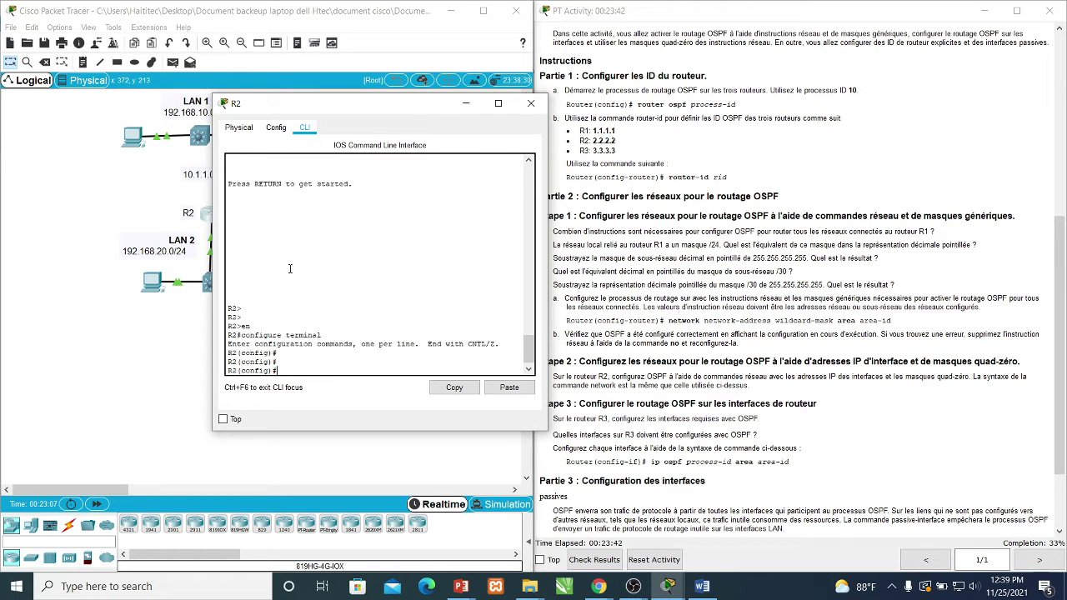
type("route")
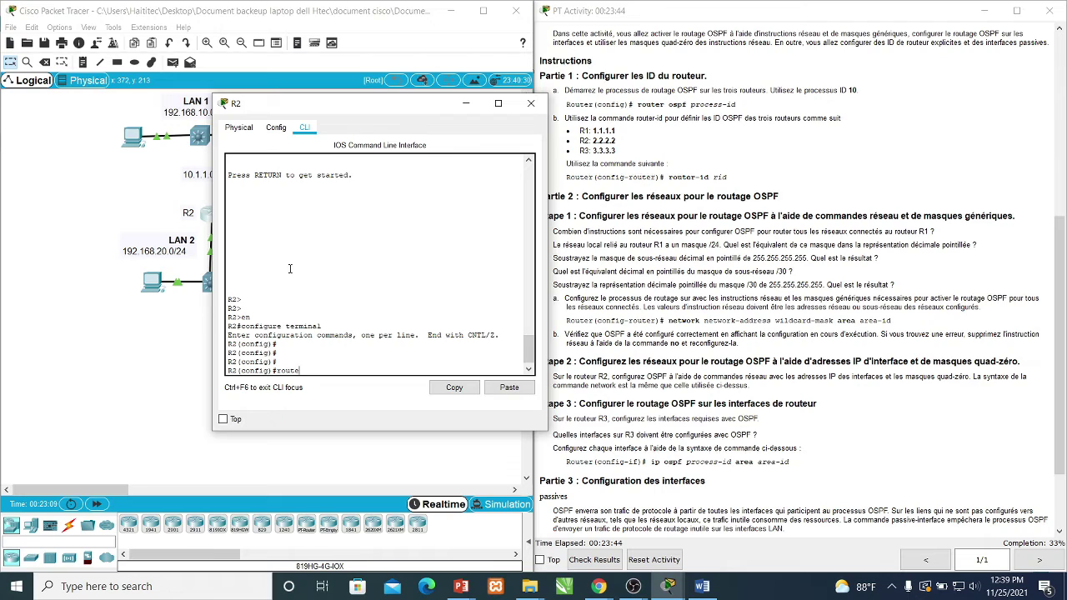
type("r ospf 10")
key("Return")
key("Return")
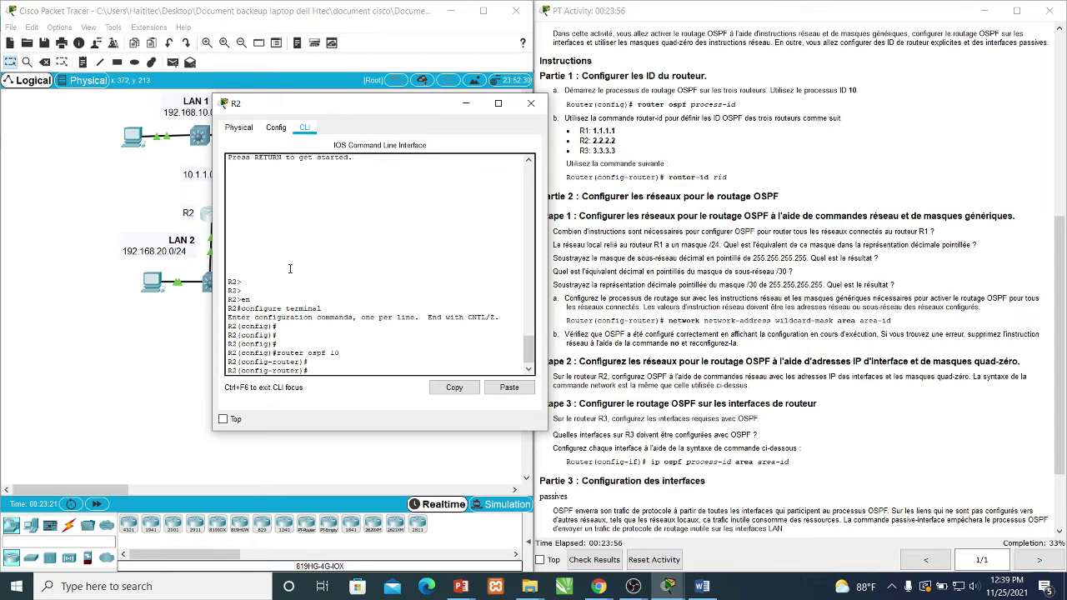
List R2's directly connected routes from OSPF configuration mode with do show ip route connected.
left_click_drag(359, 104, 287, 111)
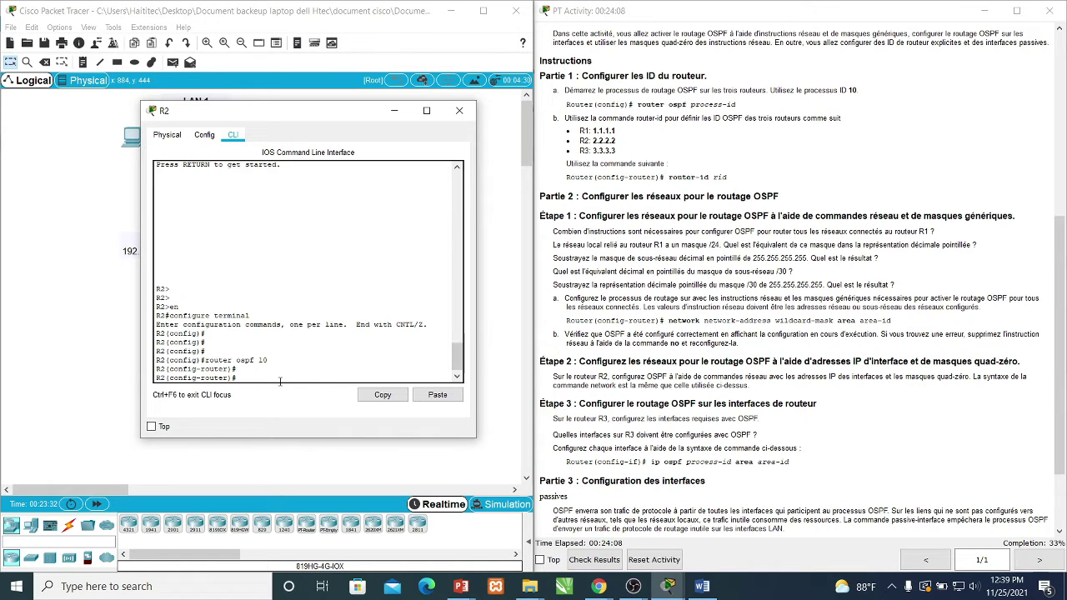
type("network")
key("BackSpace")
key("BackSpace")
key("BackSpace")
key("BackSpace")
key("BackSpace")
key("BackSpace")
type("do show ip ro")
type("ute connected")
key("Return")
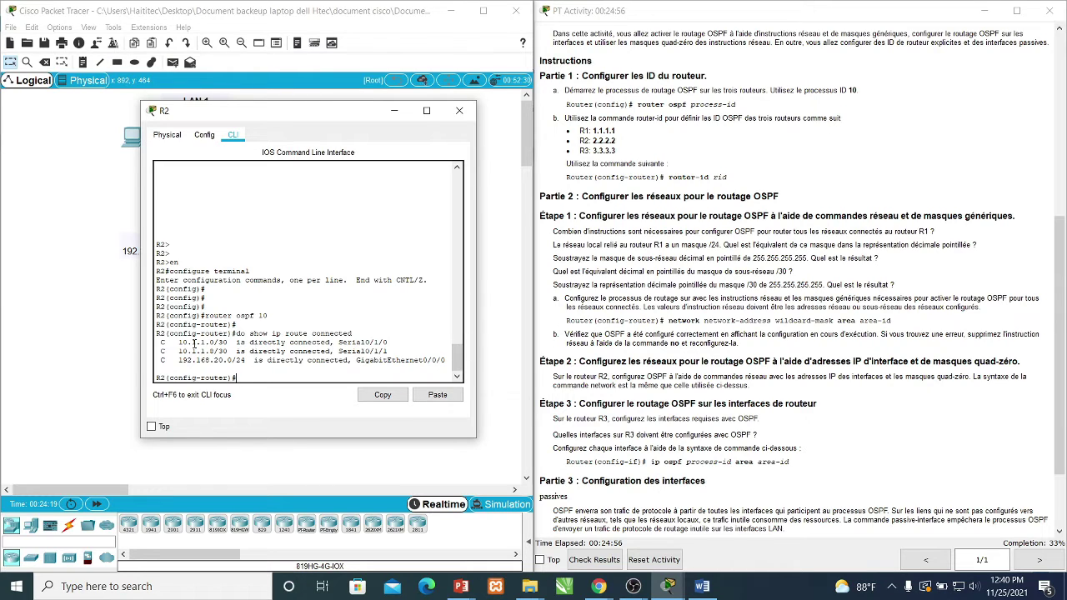
Advertise R2's G0/0/0 interface address 192.168.20.1 with wildcard mask 0.0.0.0 in area 0.
scroll(1059, 348, "up", 3)
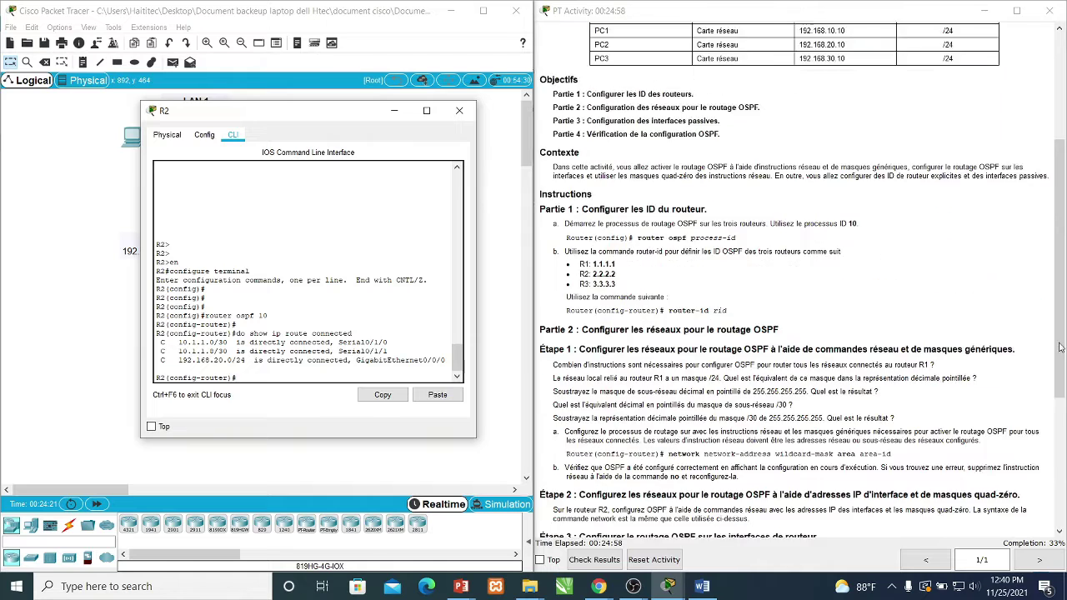
scroll(1059, 349, "up", 4)
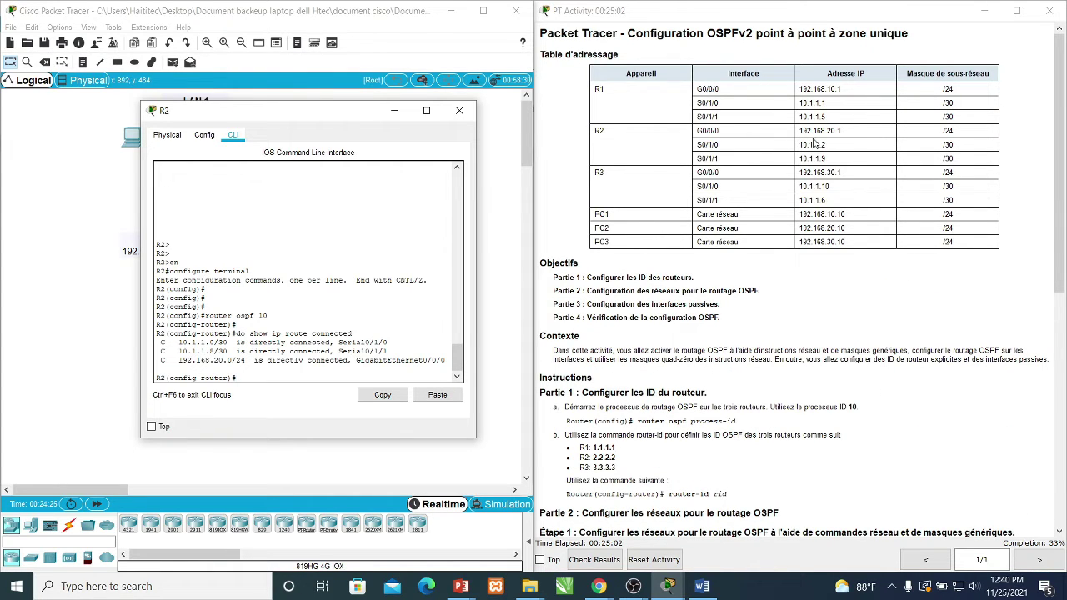
type("net")
key("Tab")
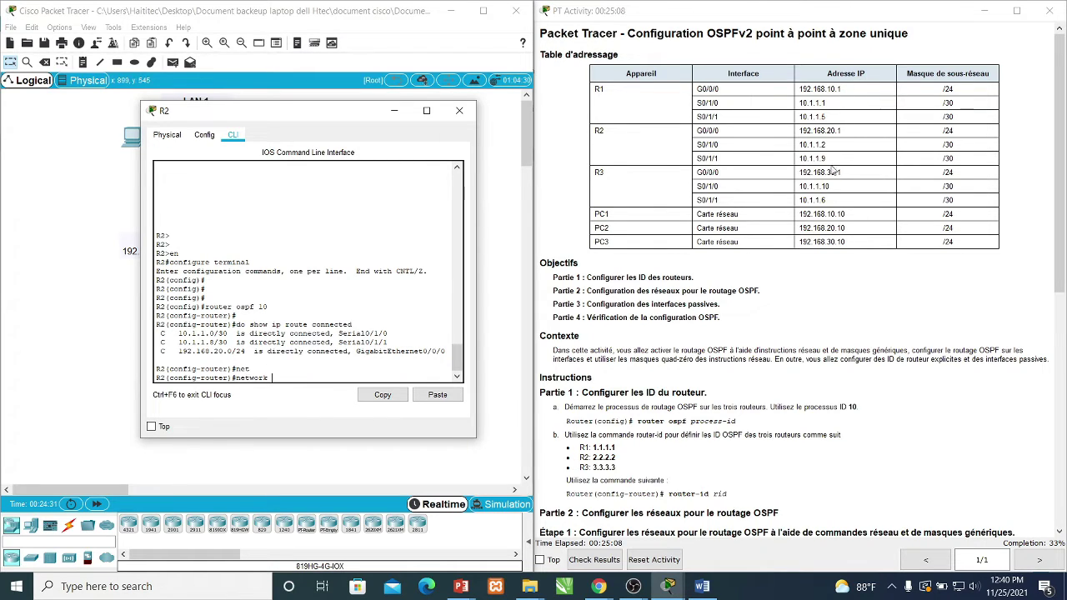
left_click_drag(842, 132, 798, 131)
left_click_drag(800, 129, 846, 130)
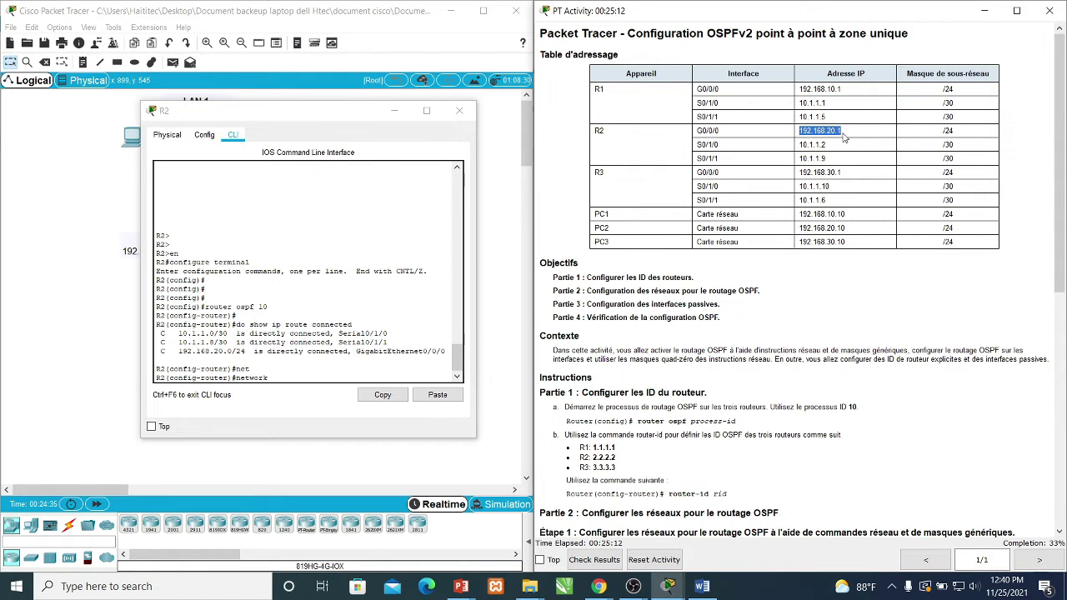
left_click(304, 377)
type("192.168")
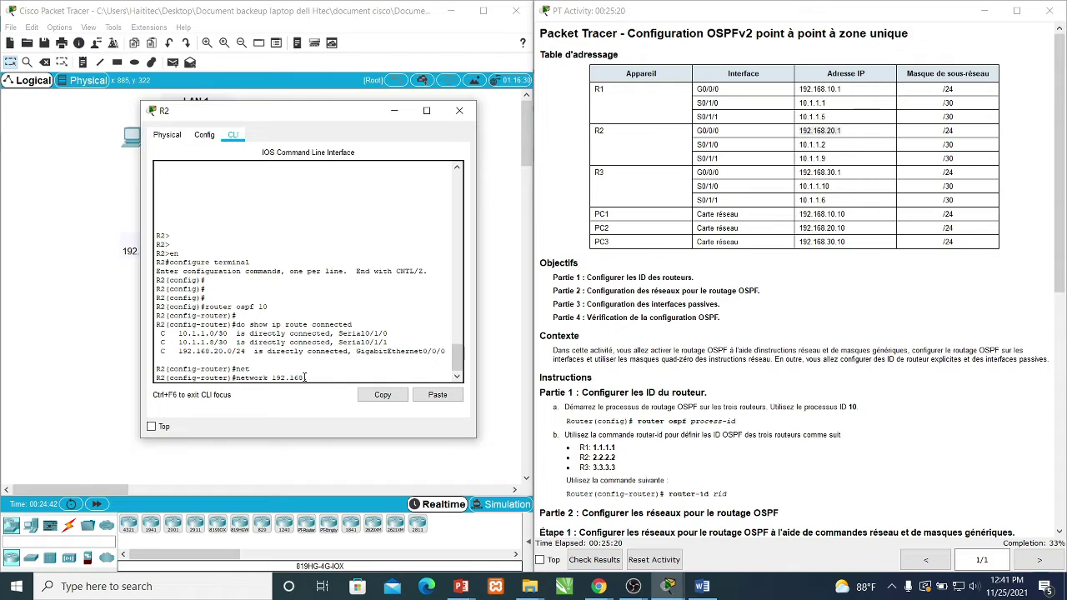
type(".20.1 0.0.0.0 area 0")
key("Return")
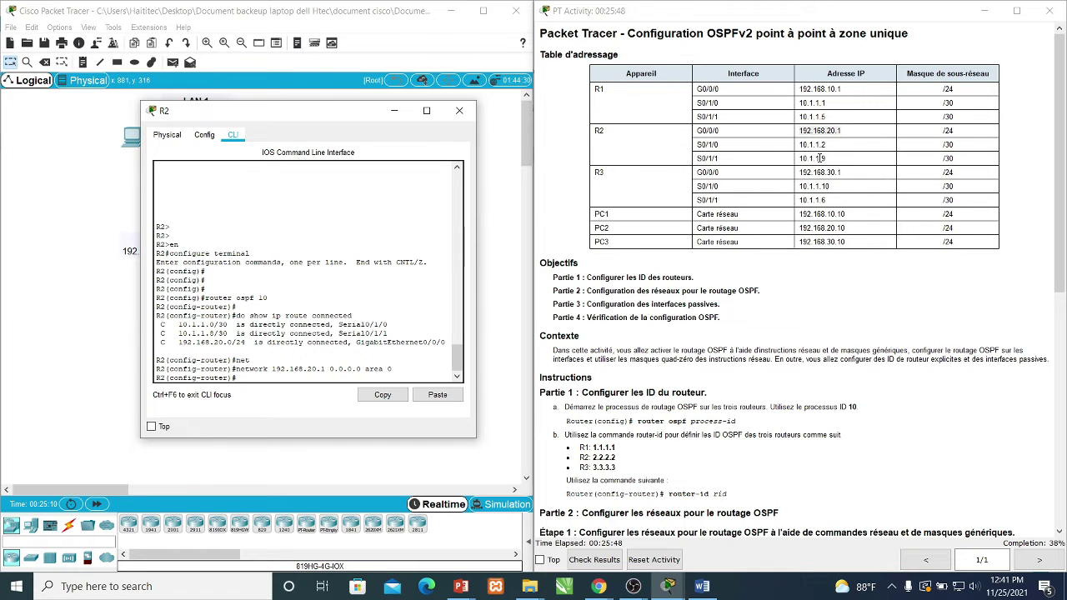
Advertise R2's S0/1/1 interface address 10.1.1.9 with wildcard mask 0.0.0.0 in area 0.
left_click_drag(217, 334, 178, 333)
left_click_drag(830, 160, 799, 159)
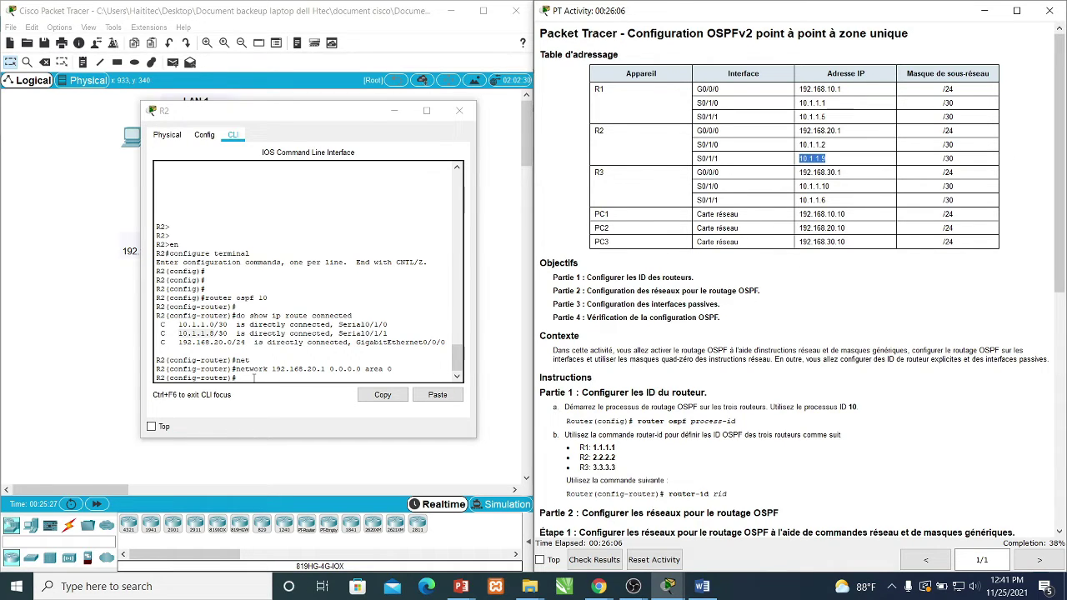
key("Page_Down")
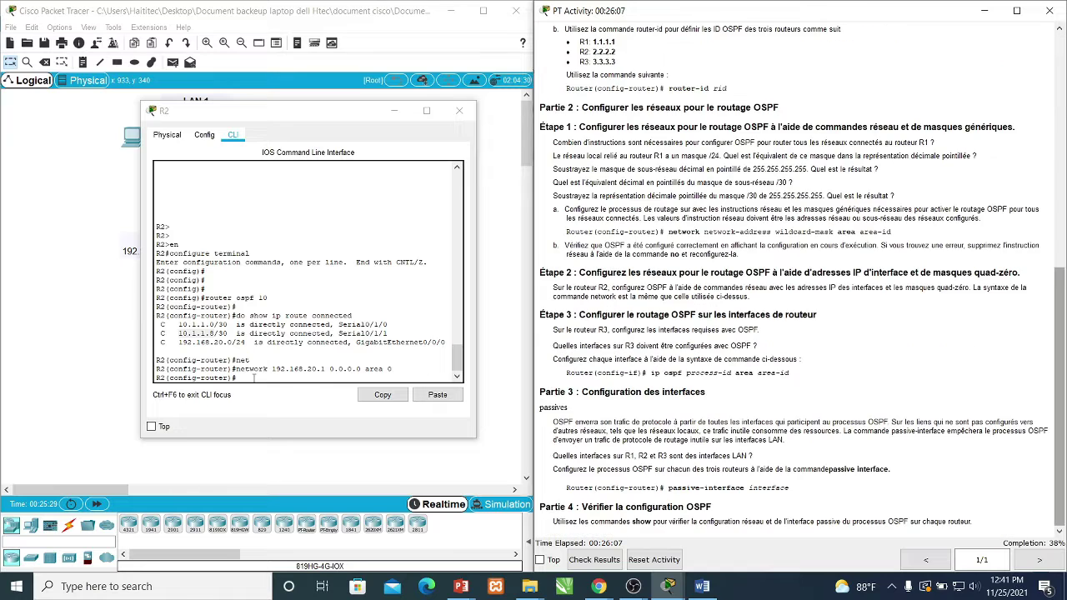
left_click(265, 374)
type("network 10.1.1.9")
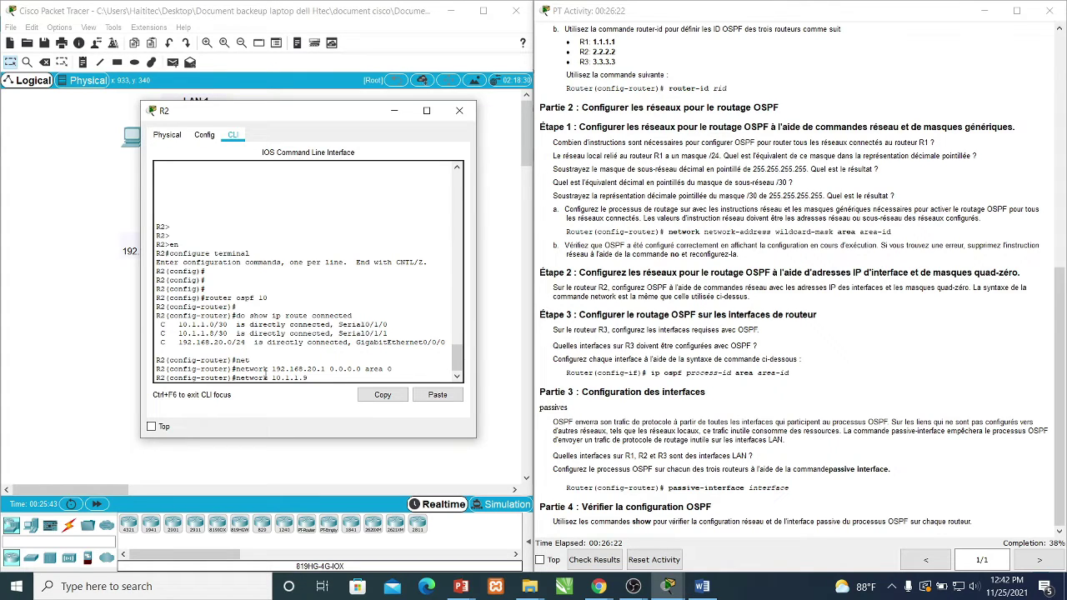
type(".0.0.0 area 0")
key("Return")
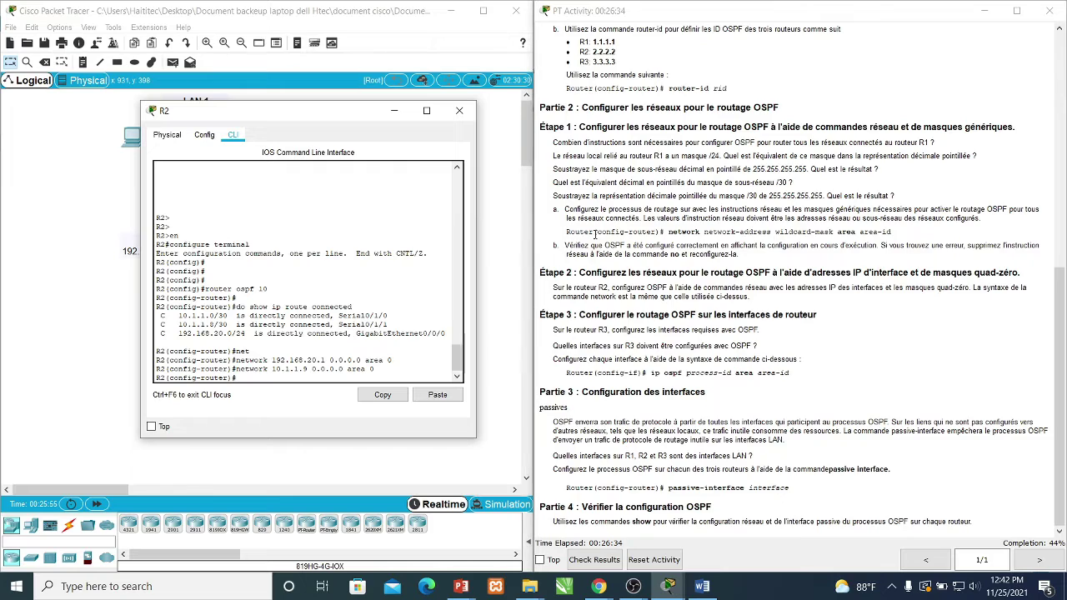
Advertise R2's S0/1/0 interface address 10.1.1.2 with wildcard mask 0.0.0.0 in area 0.
scroll(602, 225, "up", 2)
scroll(605, 221, "up", 10)
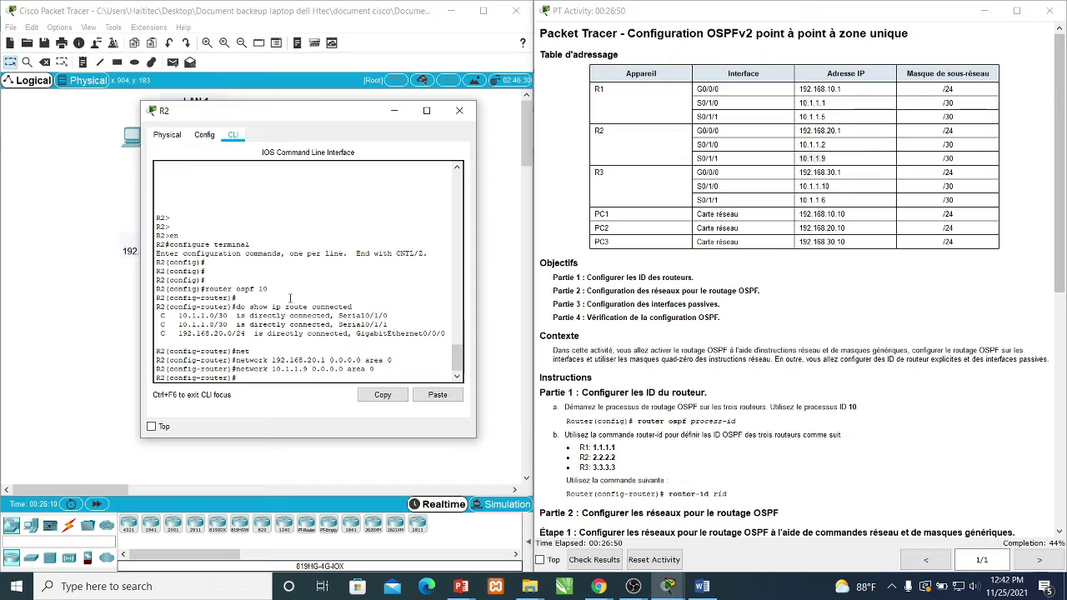
type("network 10.1.1.2 0.0.0.0 area 0")
key("Return")
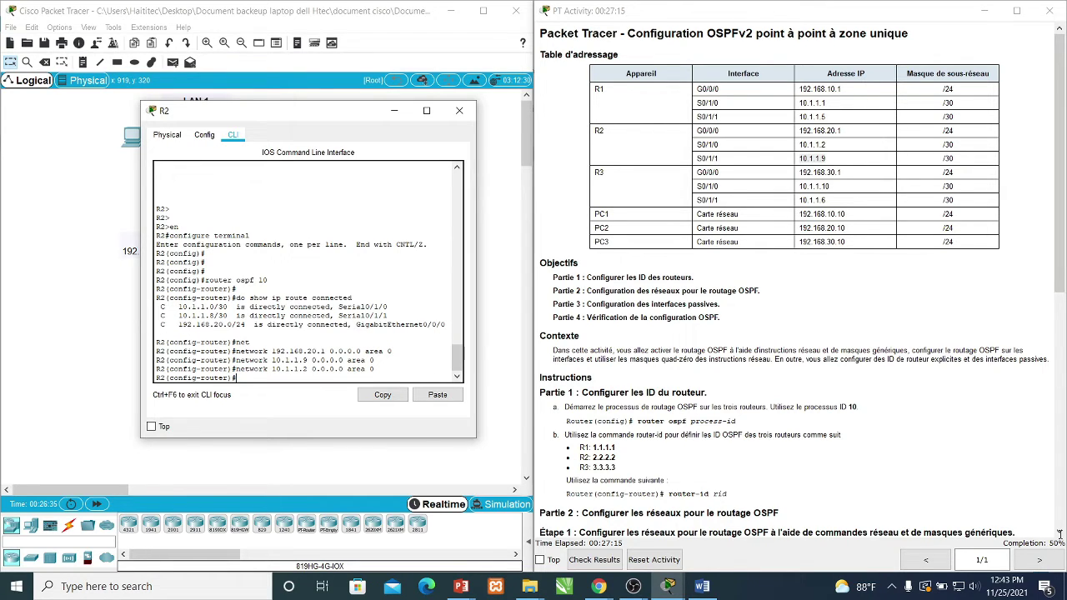
Put R2's window away, open R3's command line and enter privileged EXEC mode with en.
scroll(677, 312, "down", 6)
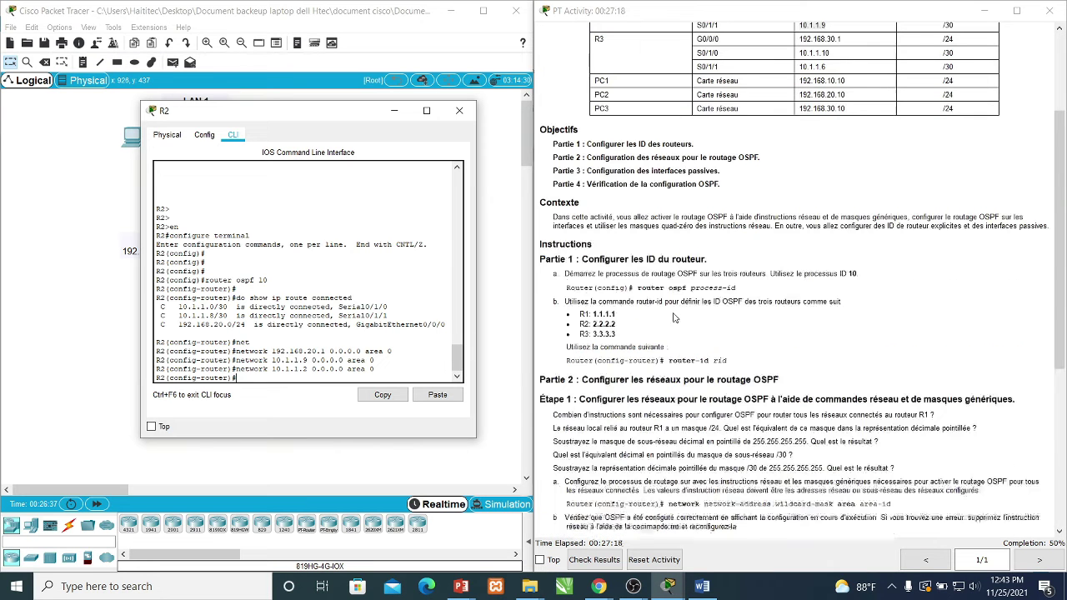
scroll(676, 311, "down", 3)
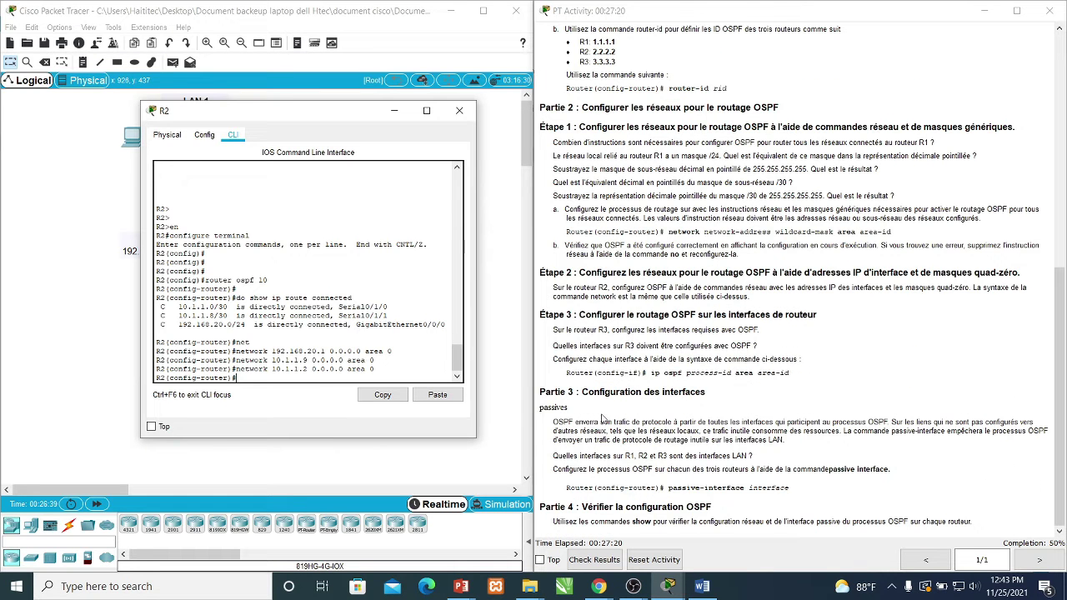
left_click(1061, 359)
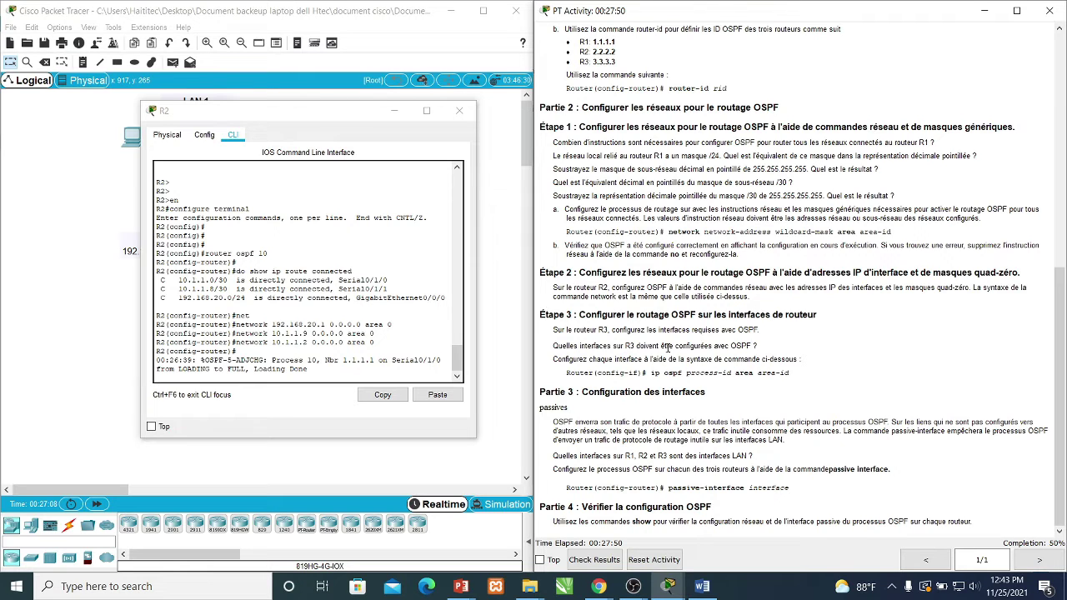
left_click(395, 110)
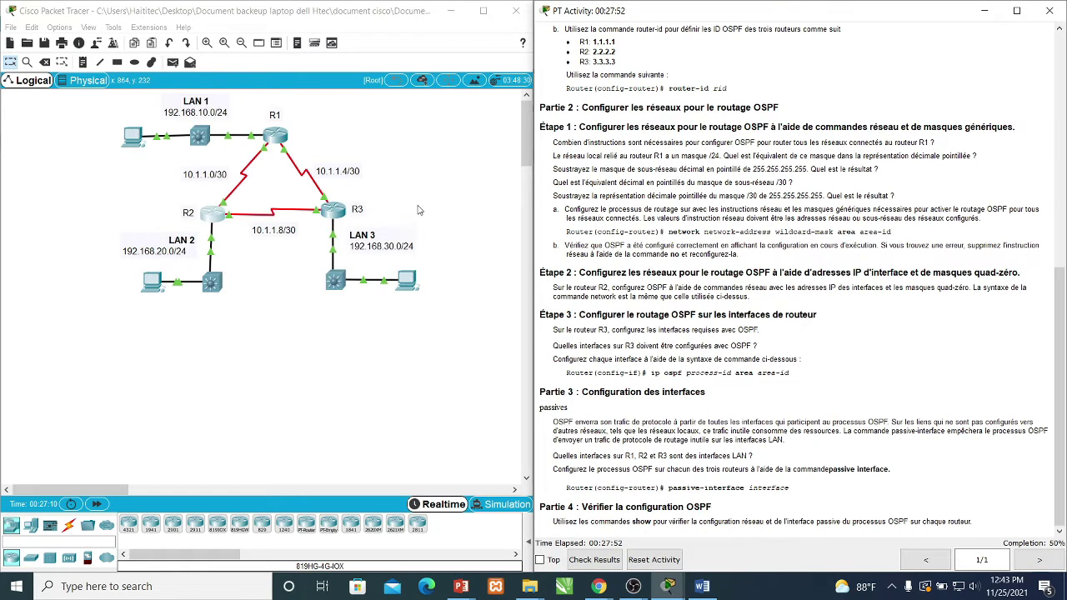
left_click(338, 209)
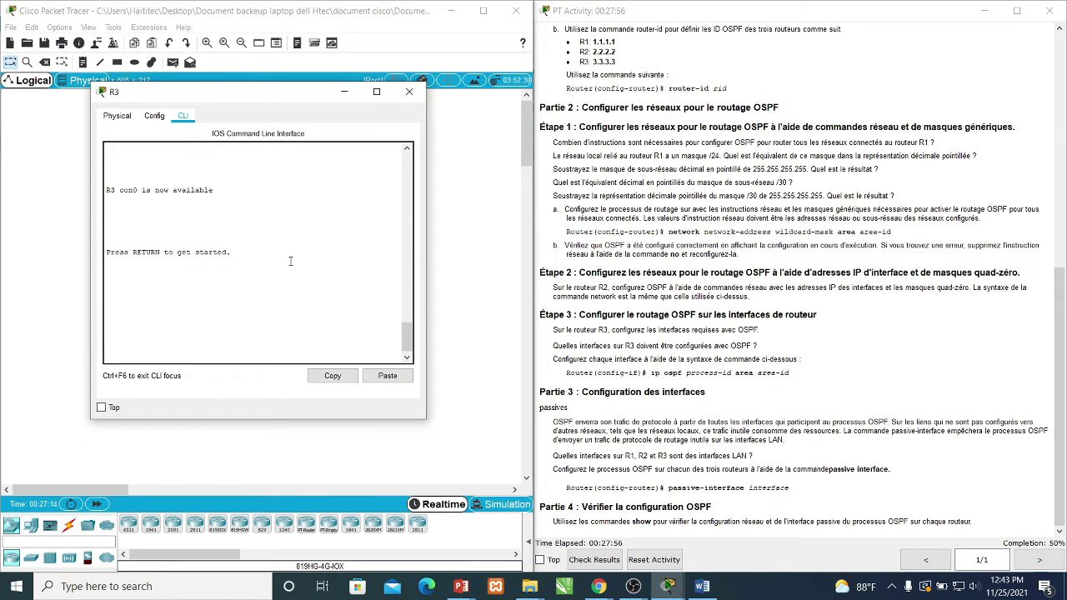
key("Return")
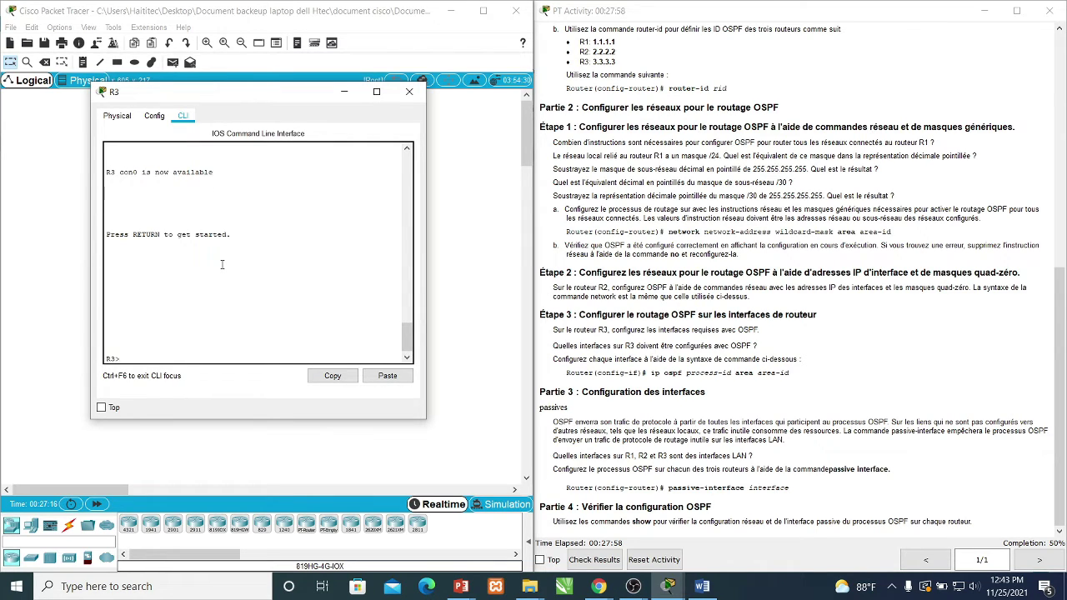
type("en")
key("Return")
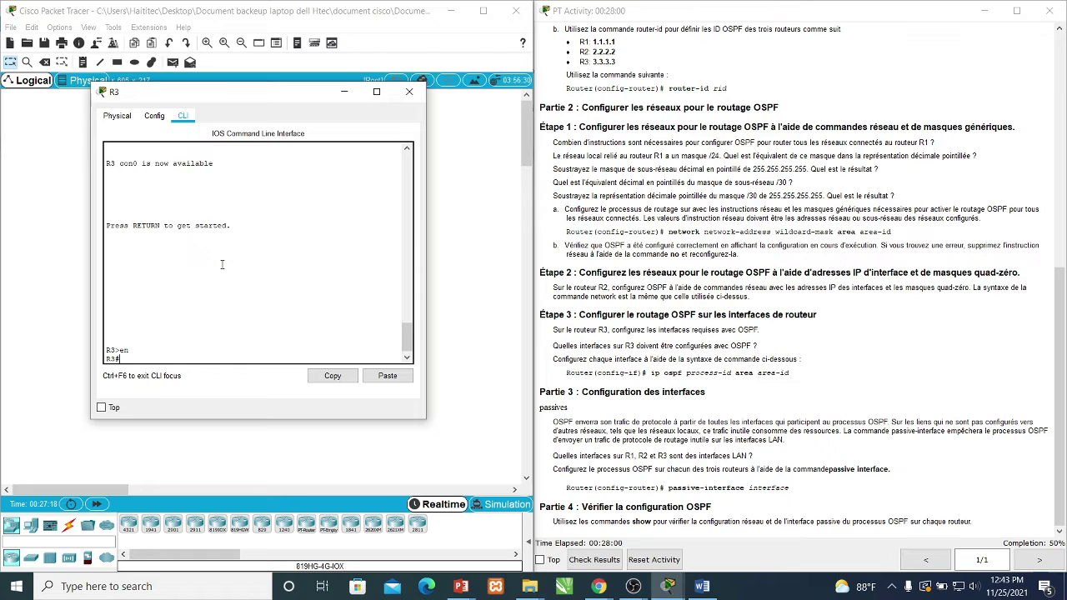
List R3's directly connected routes with show ip route connected to identify the interfaces that need OSPF.
type("show ip route connected")
key("Return")
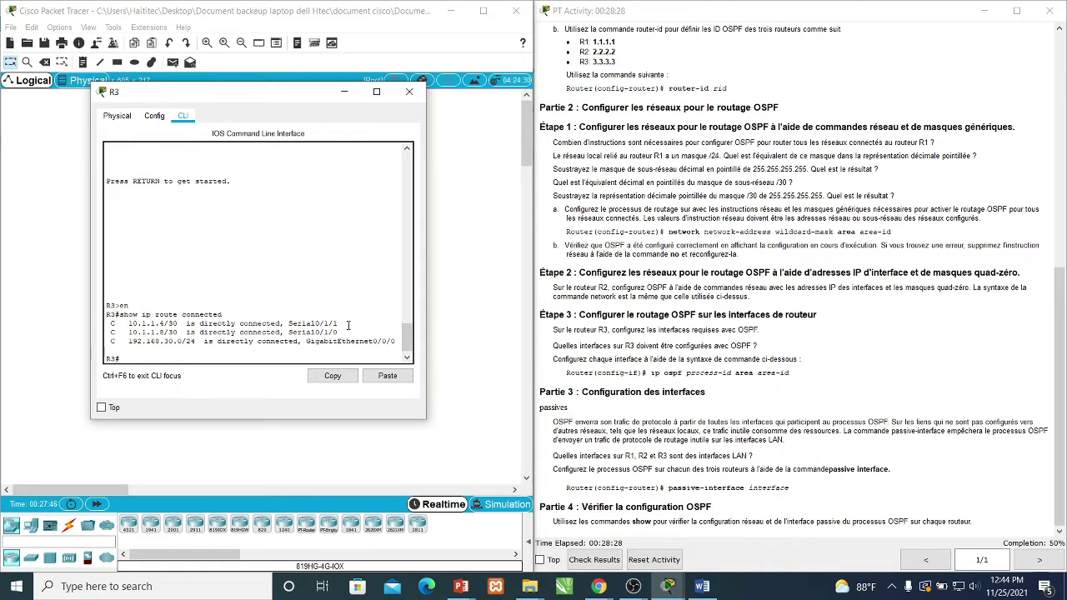
left_click_drag(339, 323, 284, 323)
left_click(196, 359)
key("Return")
key("Return")
key("Return")
Enter global configuration mode on R3 and start OSPF process 10.
type("config")
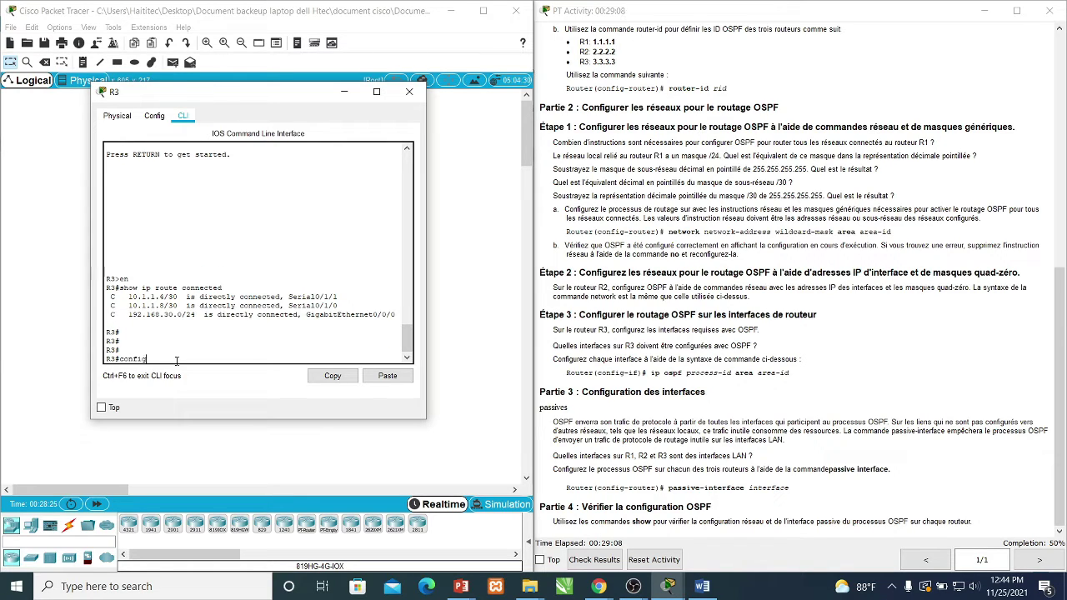
type("ure terminanl")
key("Return")
key("Return")
key("Return")
type("router")
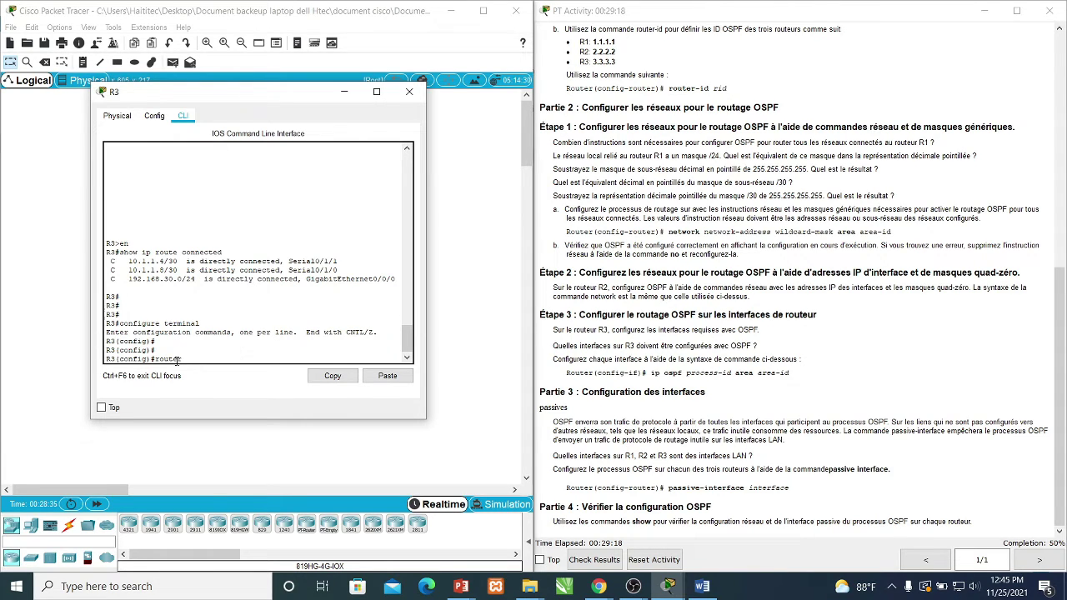
type(" ospf 10")
key("Return")
key("Return")
key("Return")
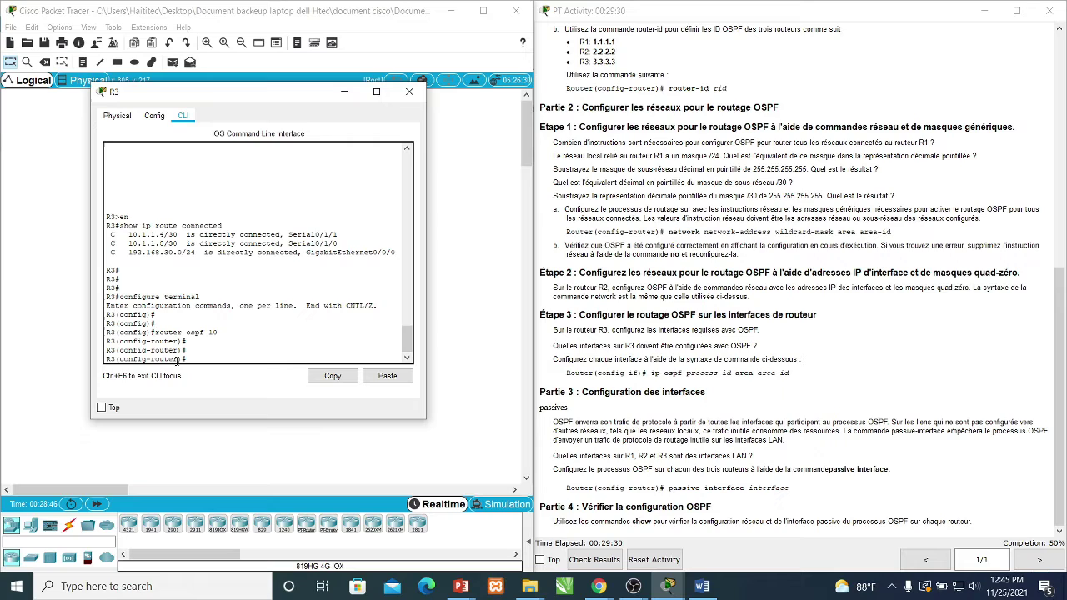
Enable OSPF process 10 in area 0 on R3's interface se0/1/1 with ip ospf 10 area 0.
type("int")
type("se0/1/1")
key("Return")
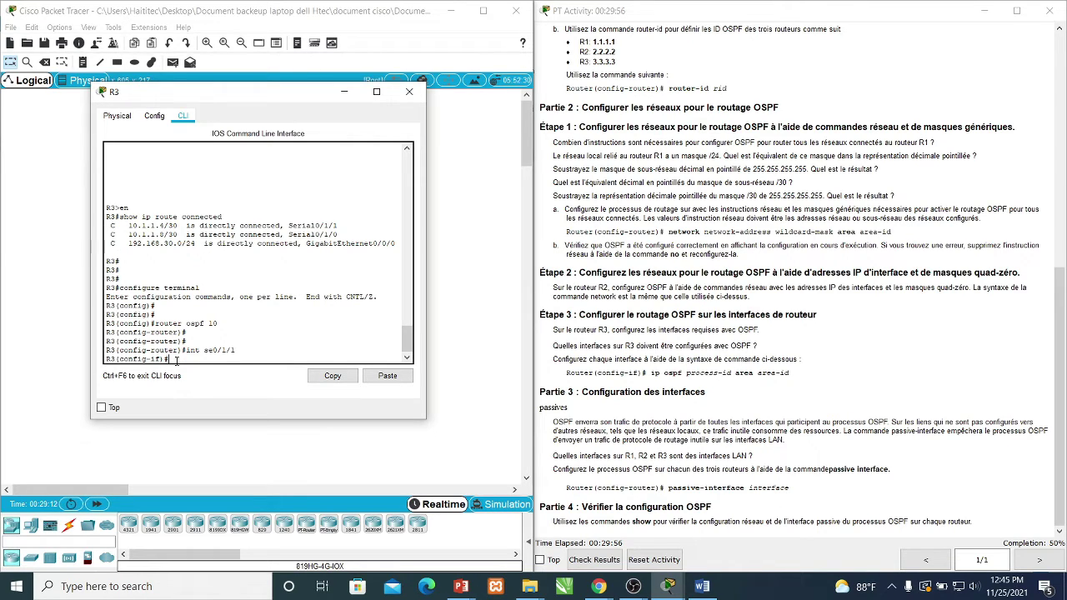
type("p ospf")
type("10 area 0")
key("Return")
key("Return")
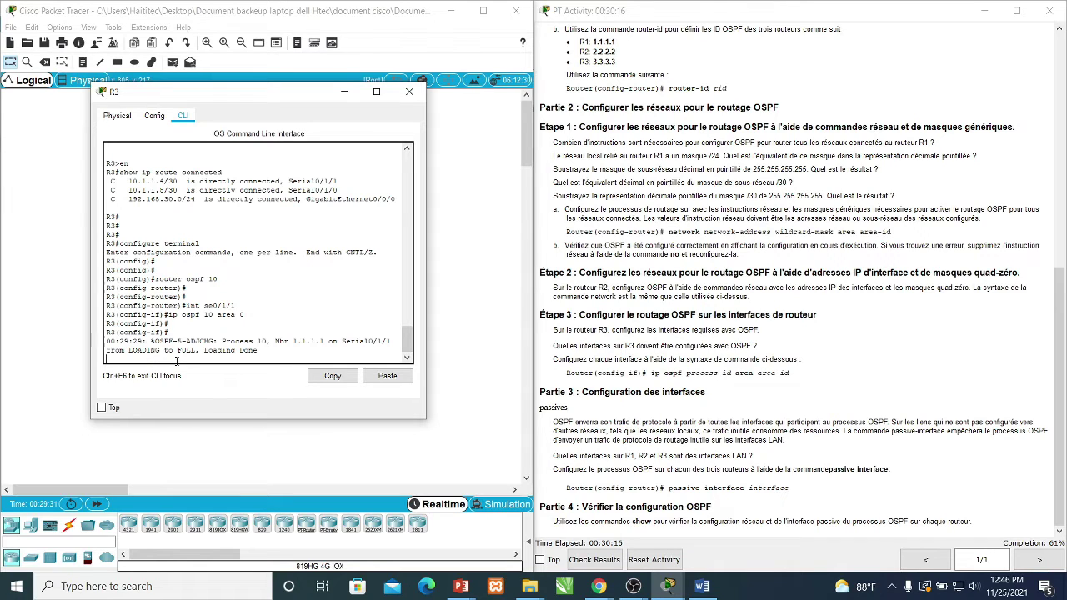
left_click_drag(325, 341, 293, 343)
double_click(190, 350)
left_click(272, 352)
key("Return")
key("Return")
key("Return")
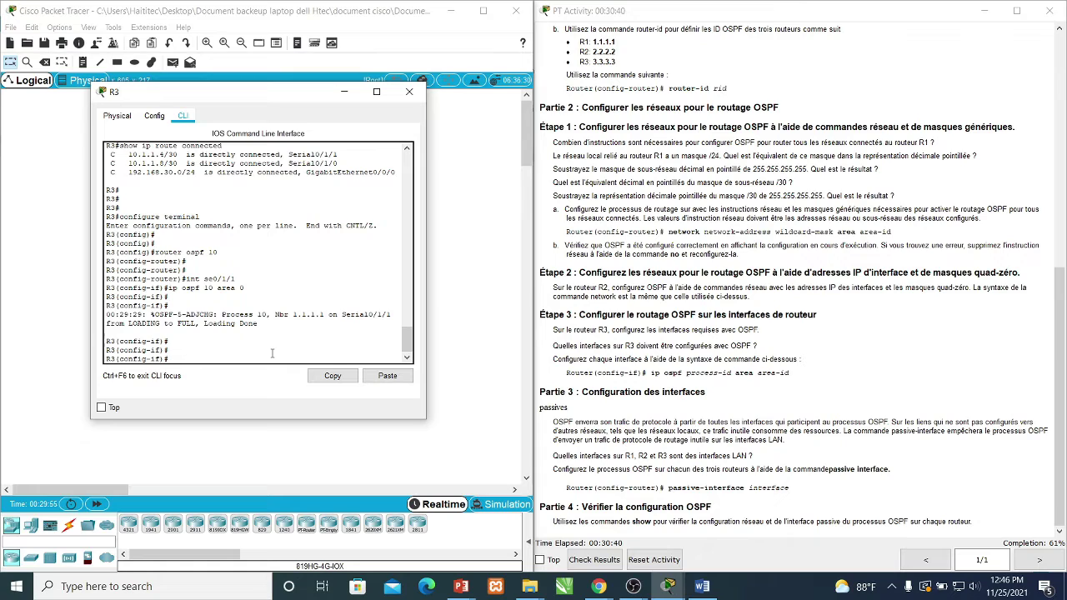
Enable OSPF process 10 in area 0 on R3's interface se0/1/0 with ip ospf 10 area 0.
type("int se0/1/0")
key("Return")
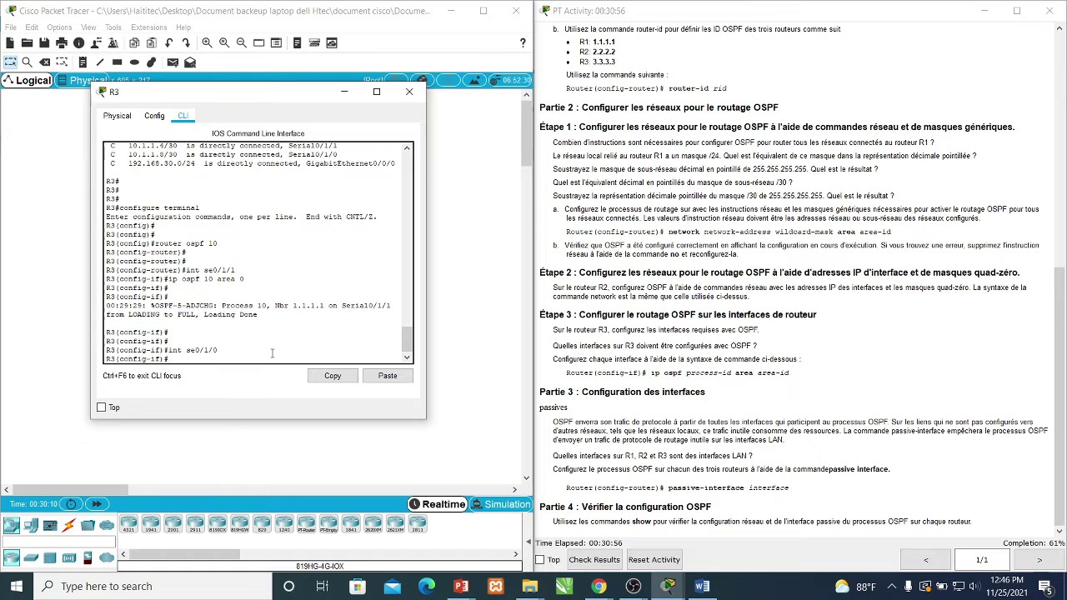
type("ip")
key("Tab")
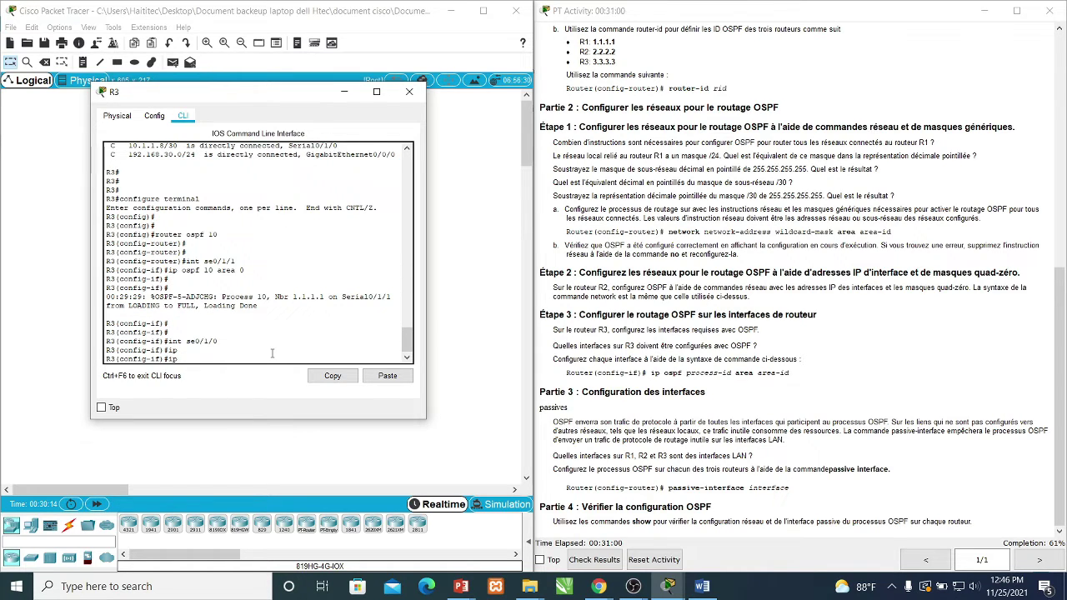
type("osp")
key("BackSpace")
key("BackSpace")
type("oa")
type(" 10")
type(" area")
type(" 0")
key("Return")
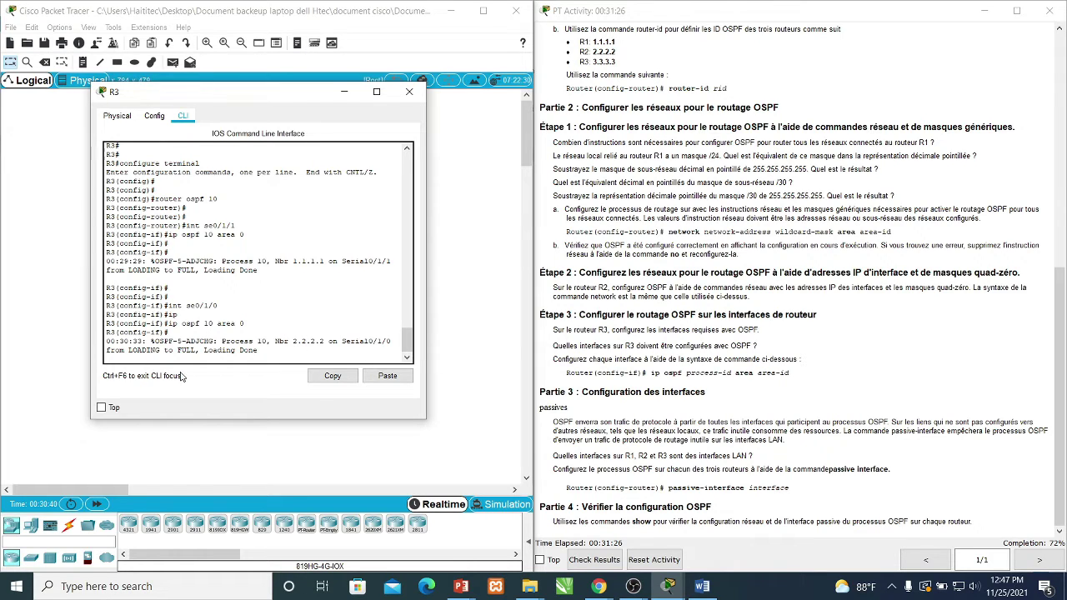
Enable OSPF process 10 in area 0 on R3's LAN interface g0/0/0 with ip ospf 10 area 0.
scroll(302, 187, "up", 3)
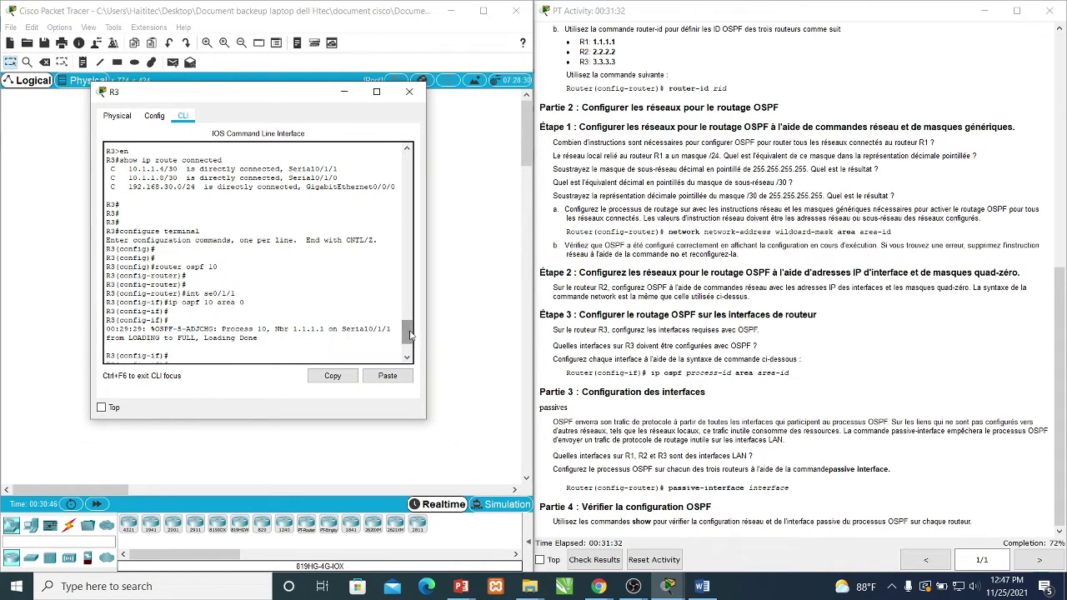
scroll(409, 333, "down", 3)
key("Return")
key("Return")
key("Return")
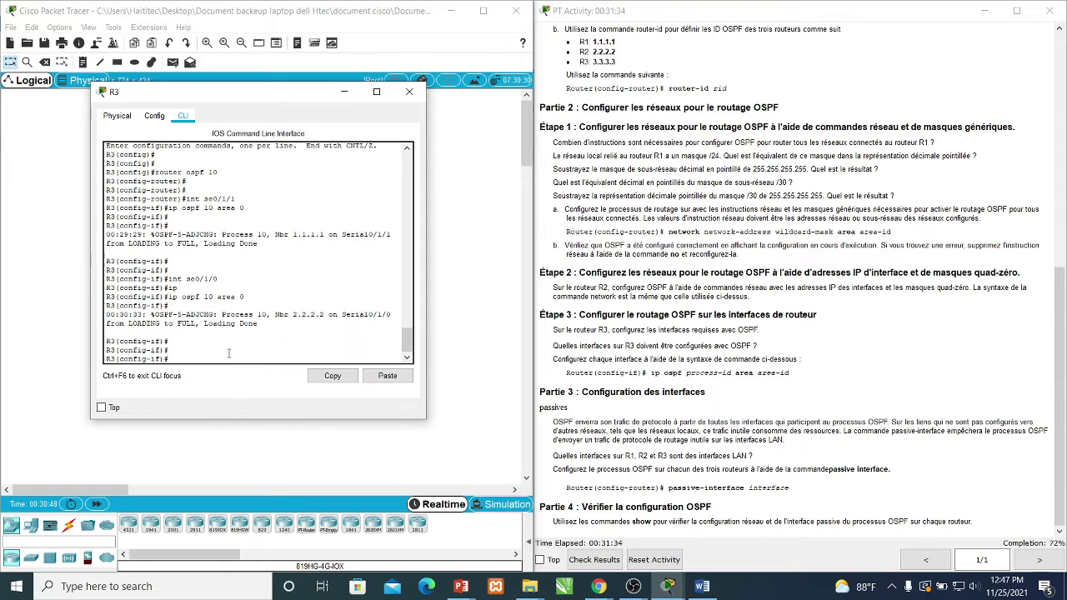
type("int g0/0/0")
key("Return")
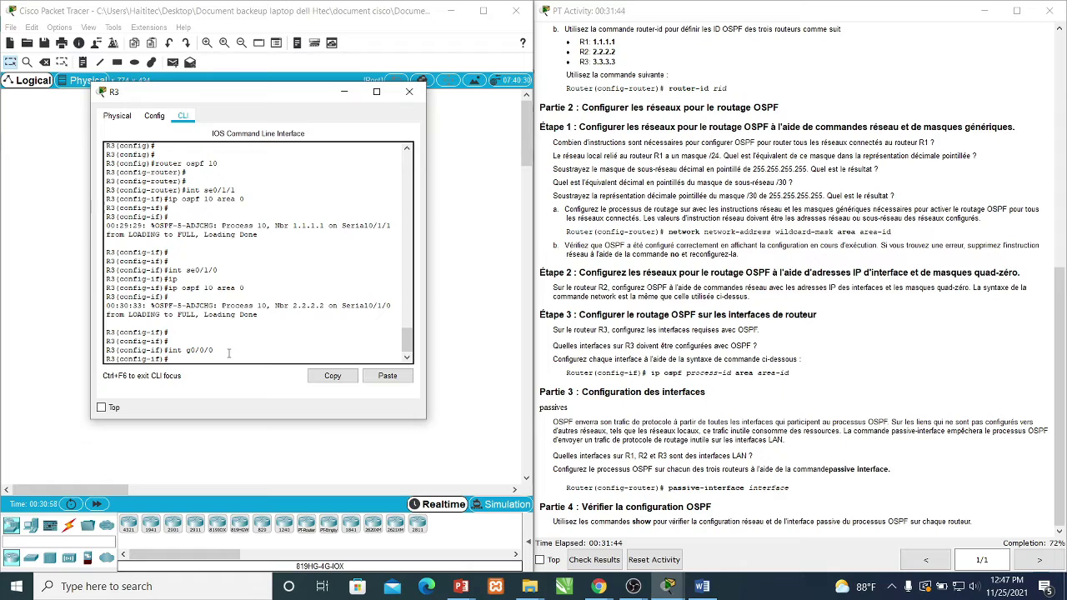
type("ip ospf 10 area 0")
key("Return")
key("Return")
key("Return")
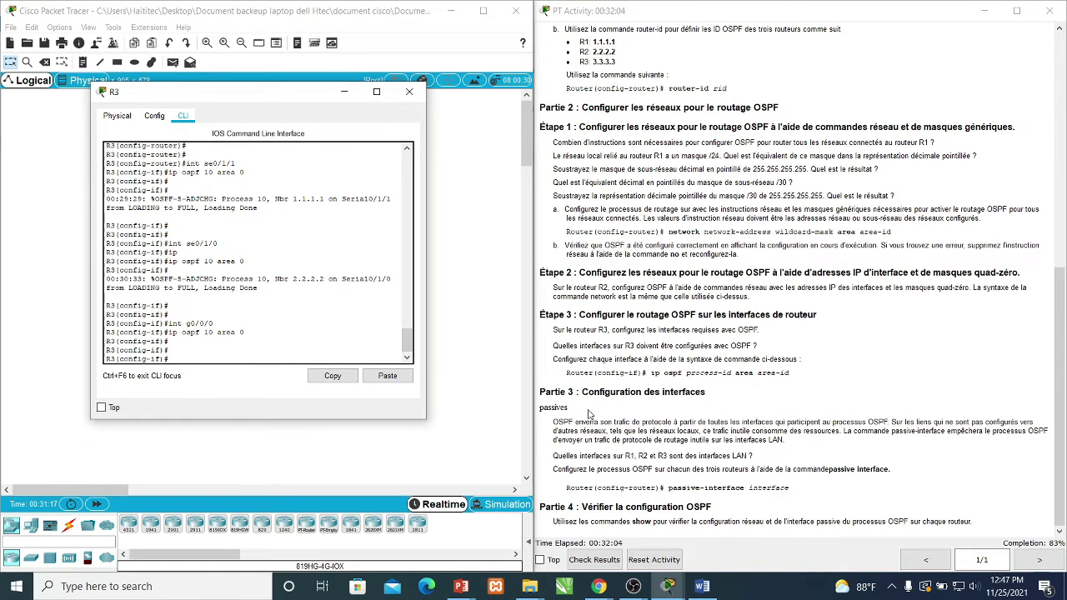
Switch from R3 to R1's command line and return to privileged EXEC mode with end.
left_click(346, 92)
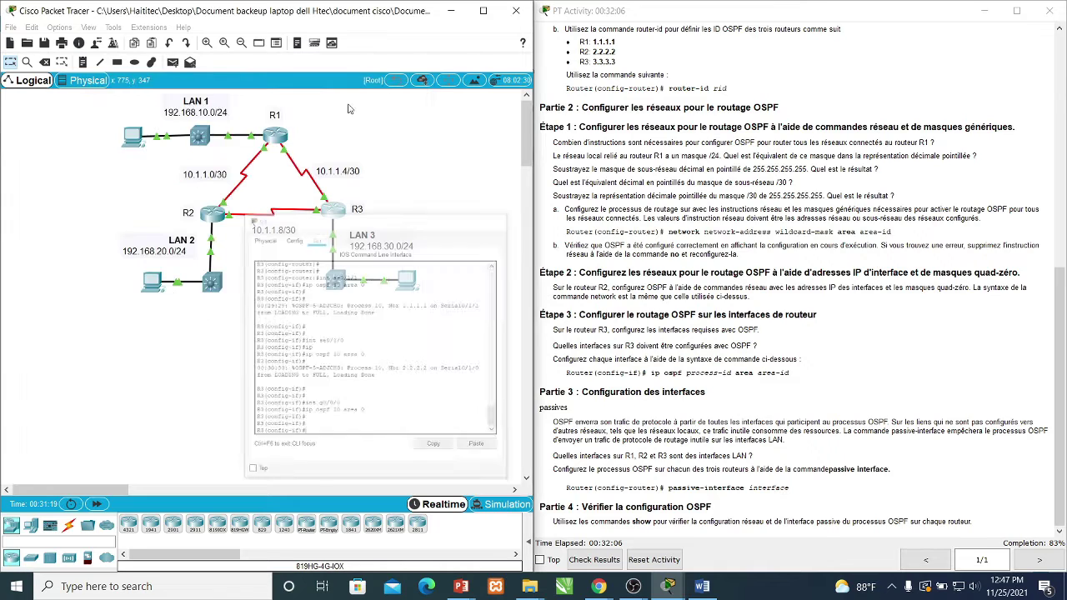
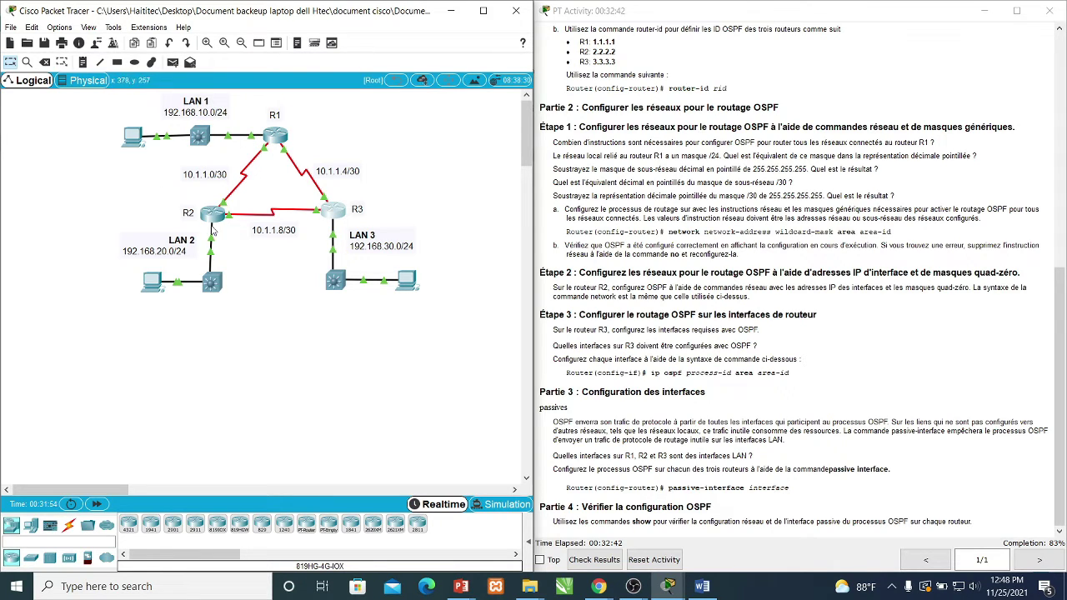
left_click(279, 140)
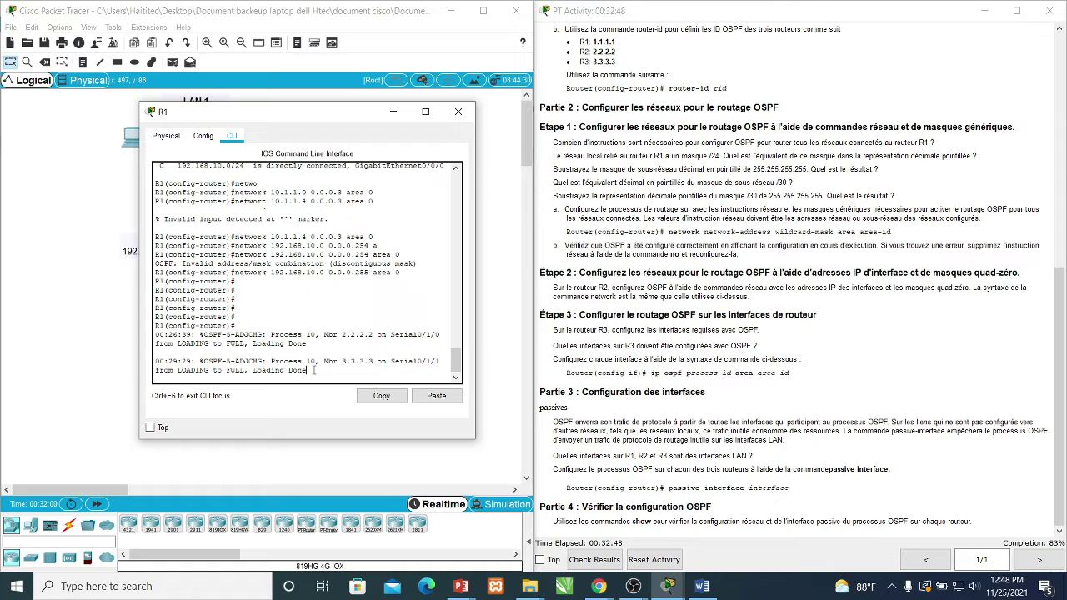
key("Return")
key("Return")
key("Return")
key("Return")
key("Return")
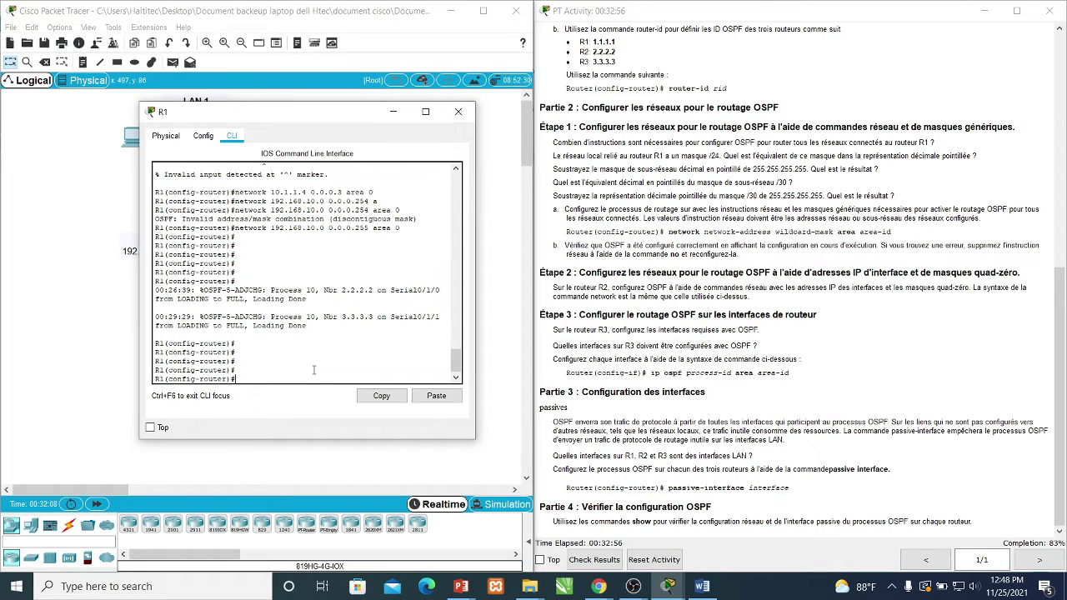
type("end")
key("Return")
key("Return")
key("Return")
key("Return")
key("Return")
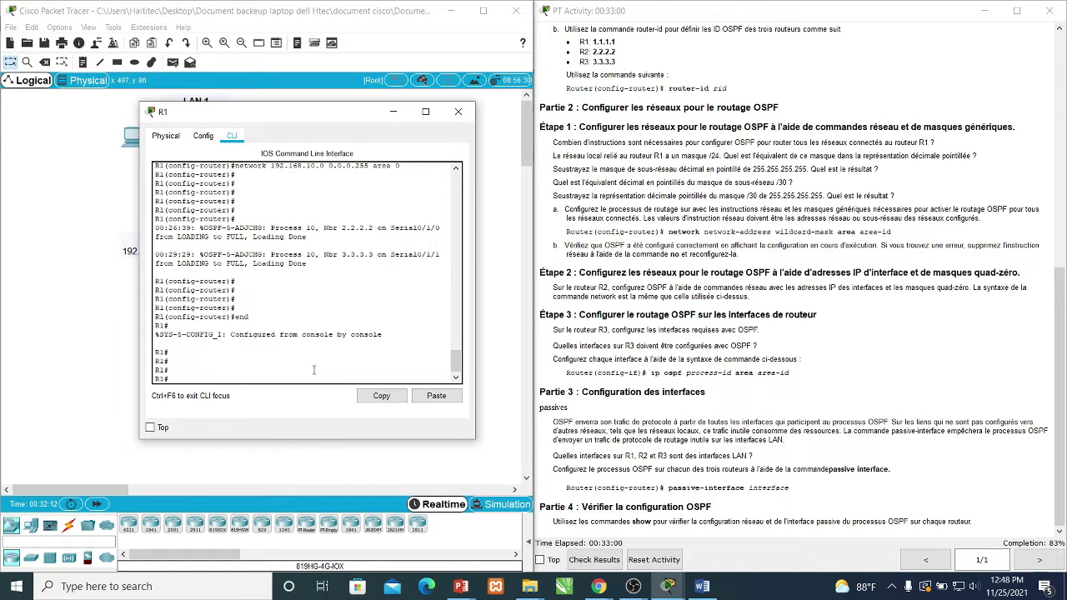
Enter global configuration mode on R1 and open the configuration of OSPF process 10 with router ospf 10.
type("configure terminal")
key("Return")
key("Return")
key("Return")
type("r")
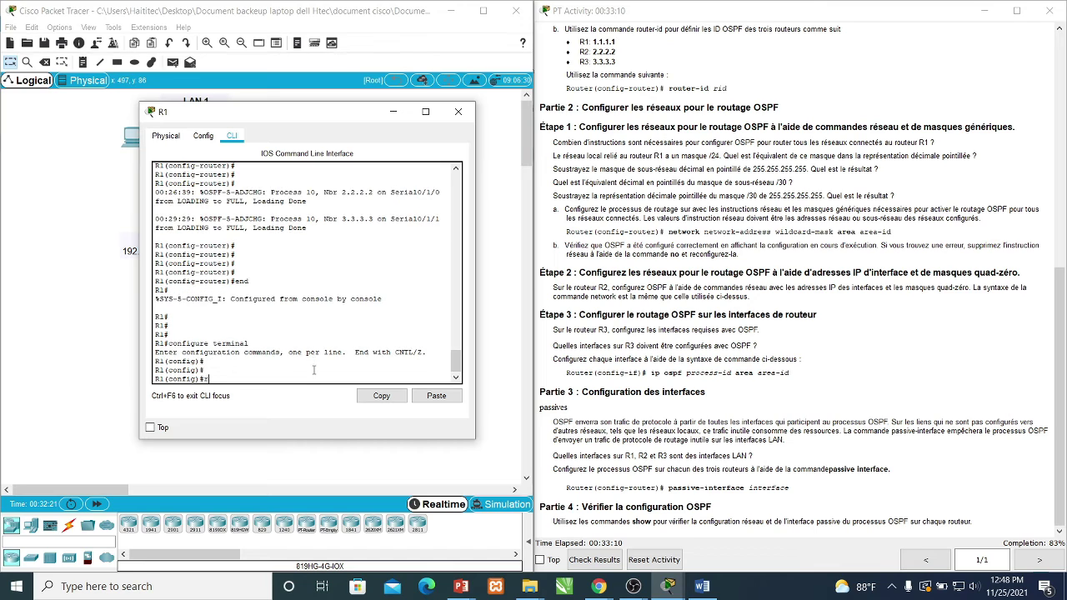
type("outer os")
type("10")
key("Return")
key("Return")
key("Return")
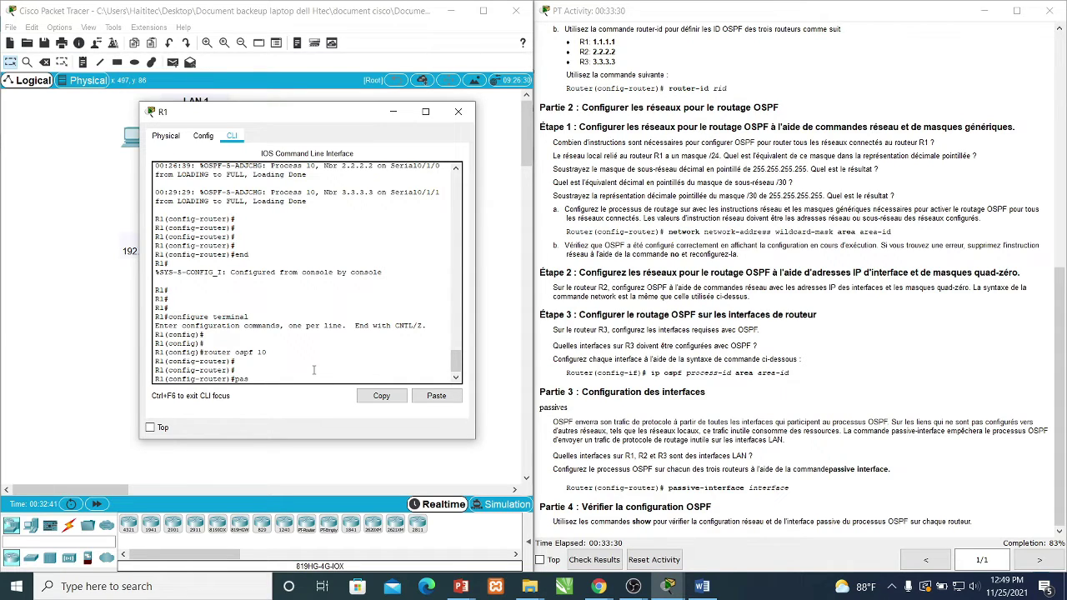
Make R1's LAN interface g0/0/0 passive in OSPF with passive-interface, checking the interface name in the addressing table.
key("Tab")
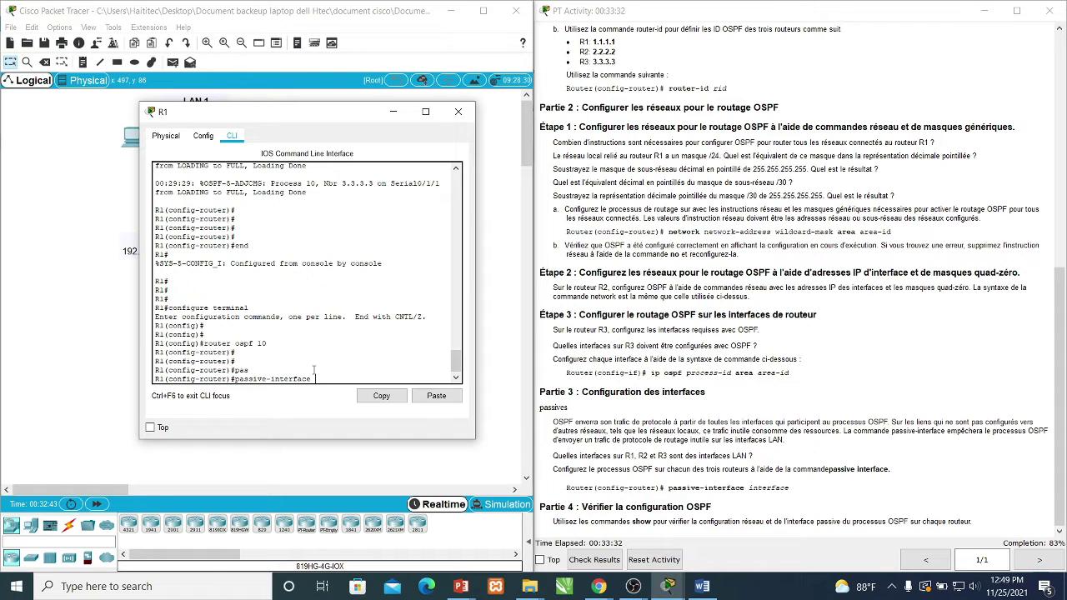
left_click_drag(298, 116, 393, 256)
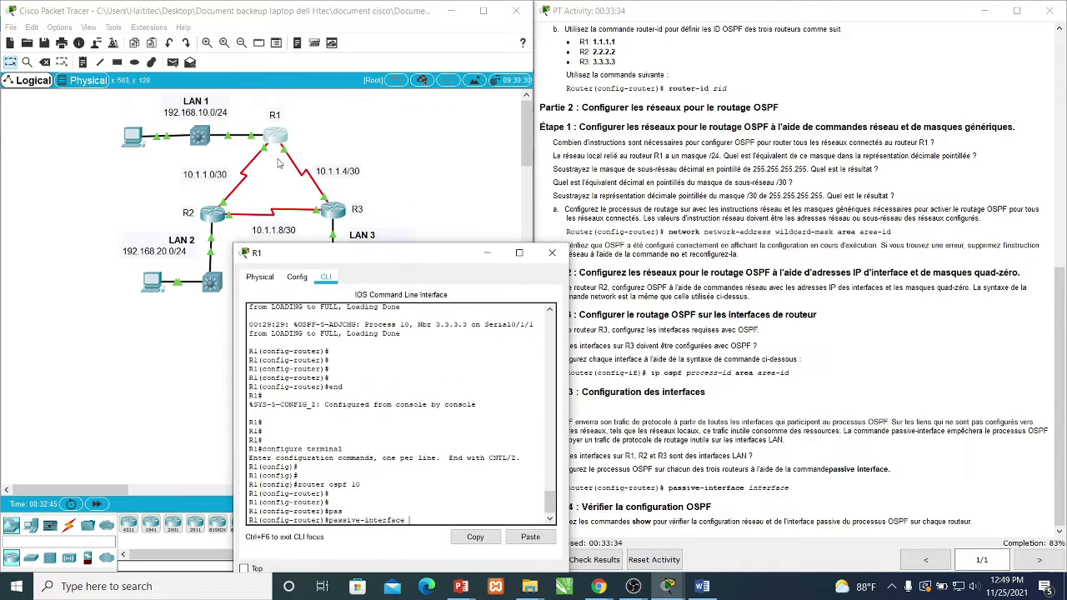
left_click(279, 164)
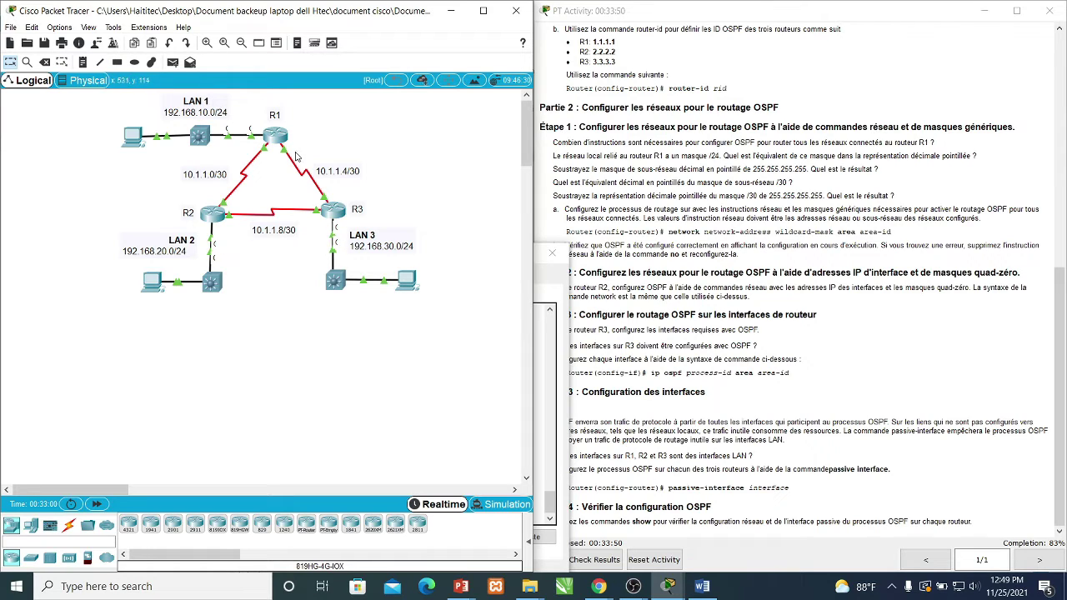
left_click(542, 254)
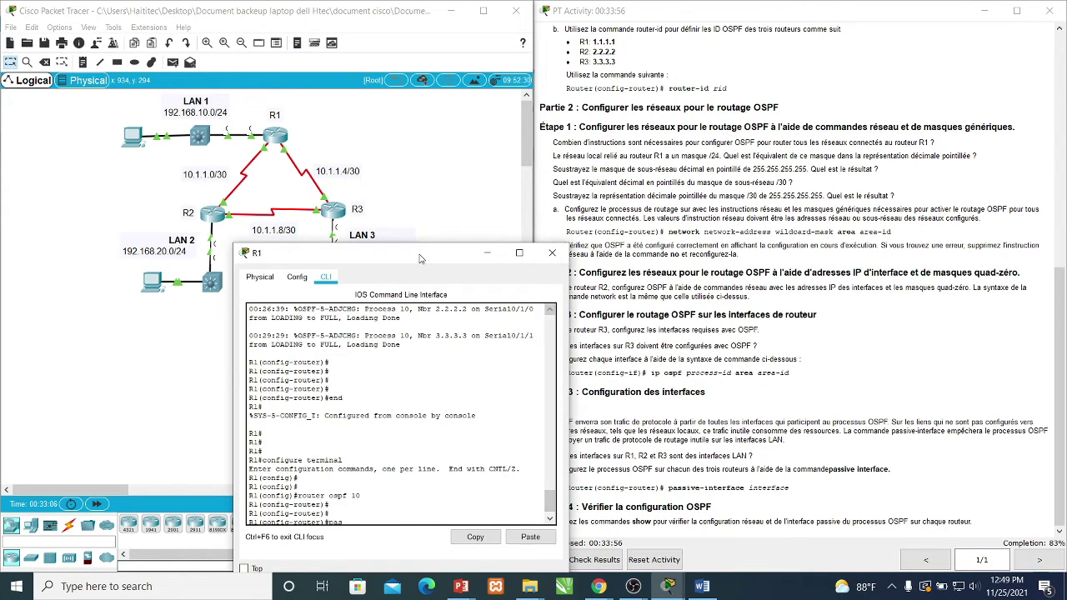
left_click_drag(421, 259, 366, 153)
scroll(838, 144, "up", 5)
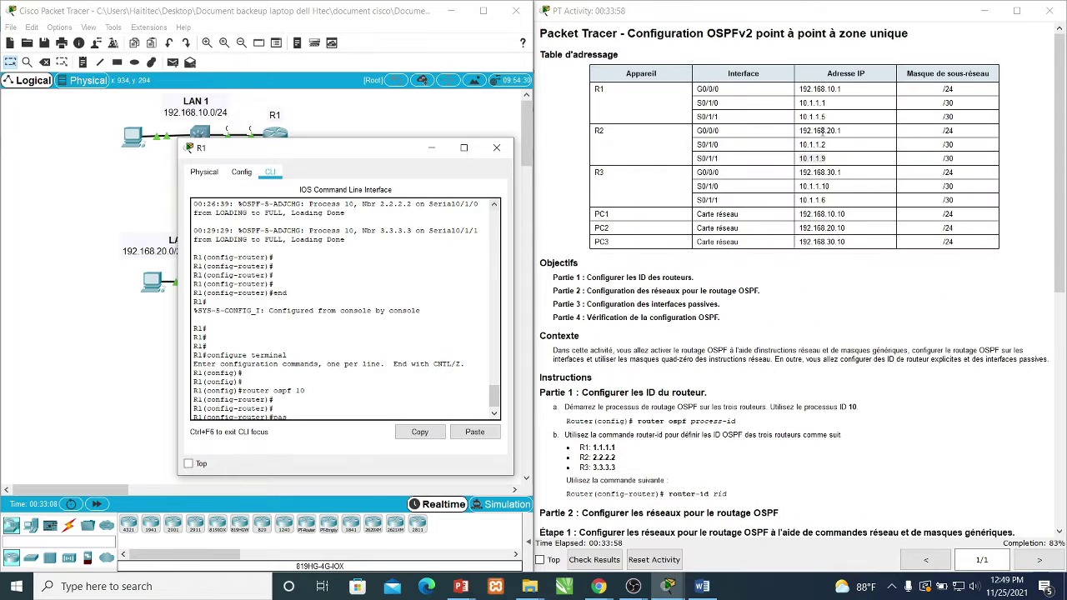
left_click(717, 92)
double_click(708, 88)
left_click(321, 408)
key("Tab")
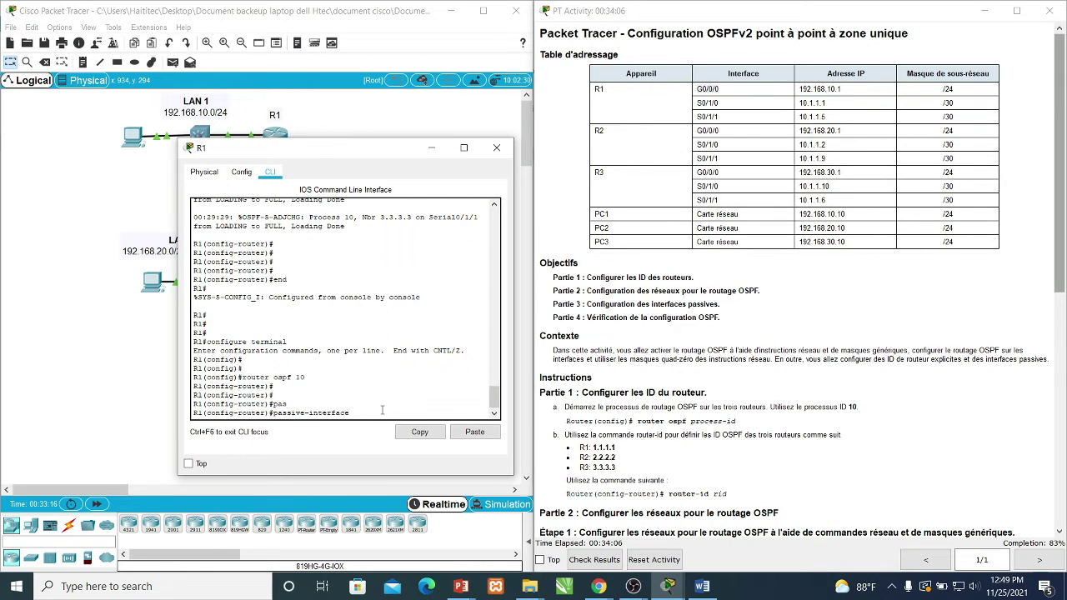
type("g0/0/0")
key("Return")
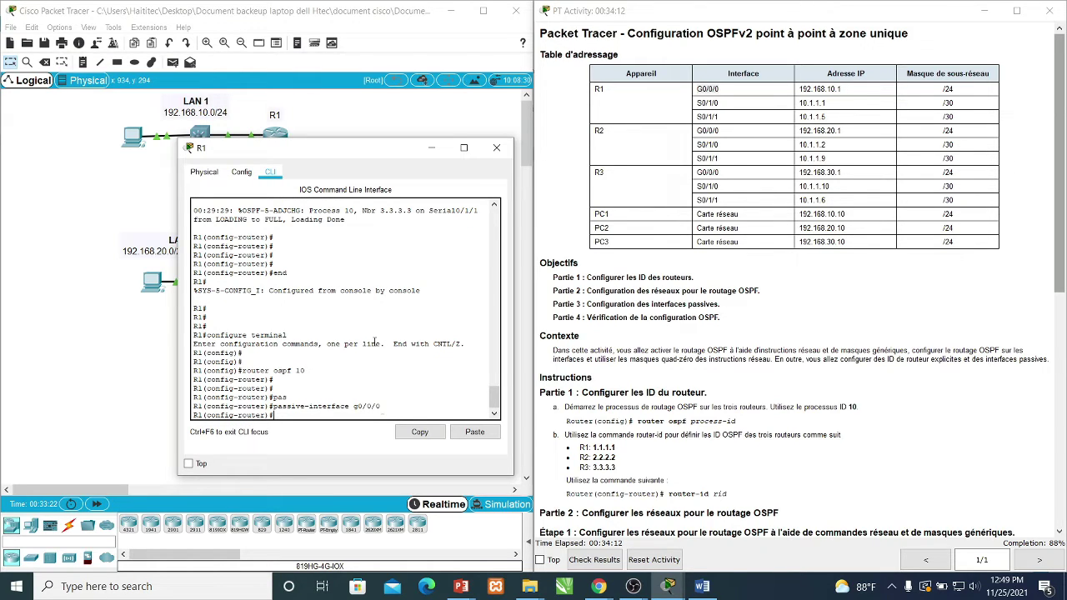
left_click(431, 148)
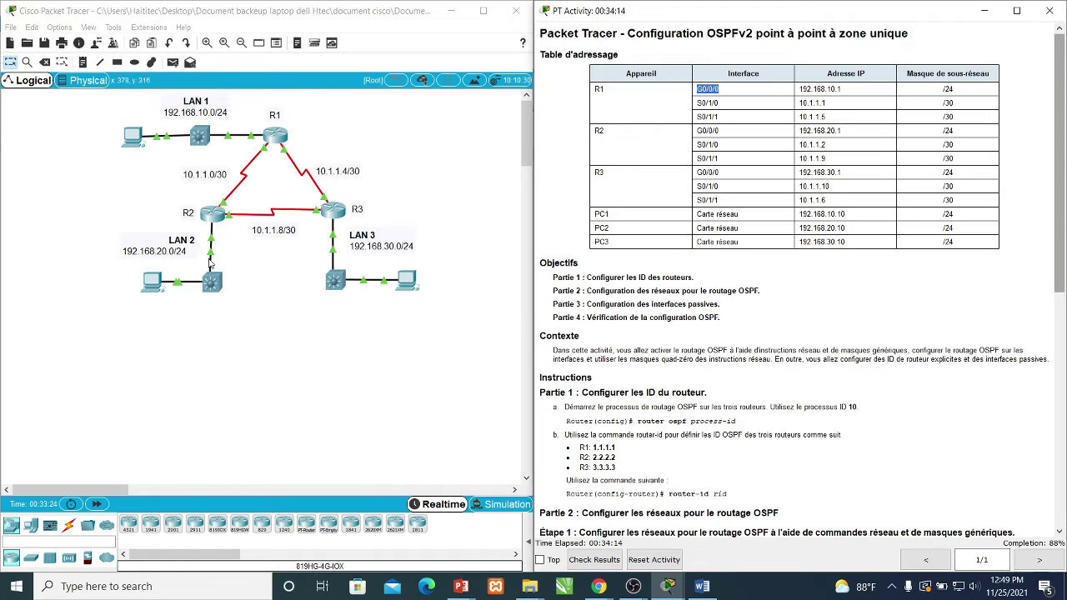
Open R2's command line and make its LAN interface G0/0/0 passive in OSPF process 10 with passive-interface.
left_click(215, 218)
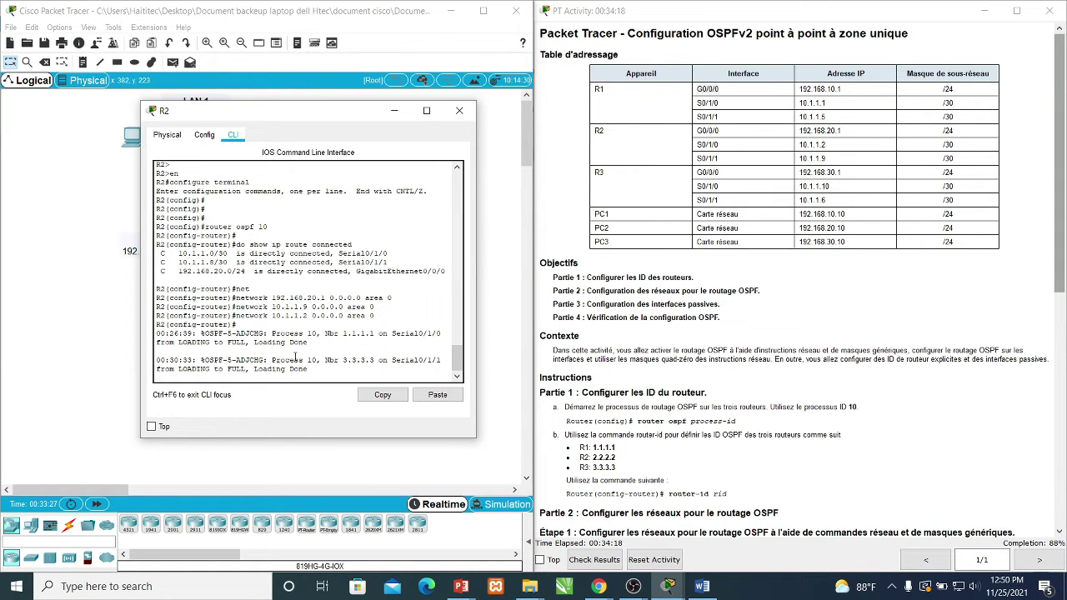
key("Return")
key("Return")
key("Return")
key("Return")
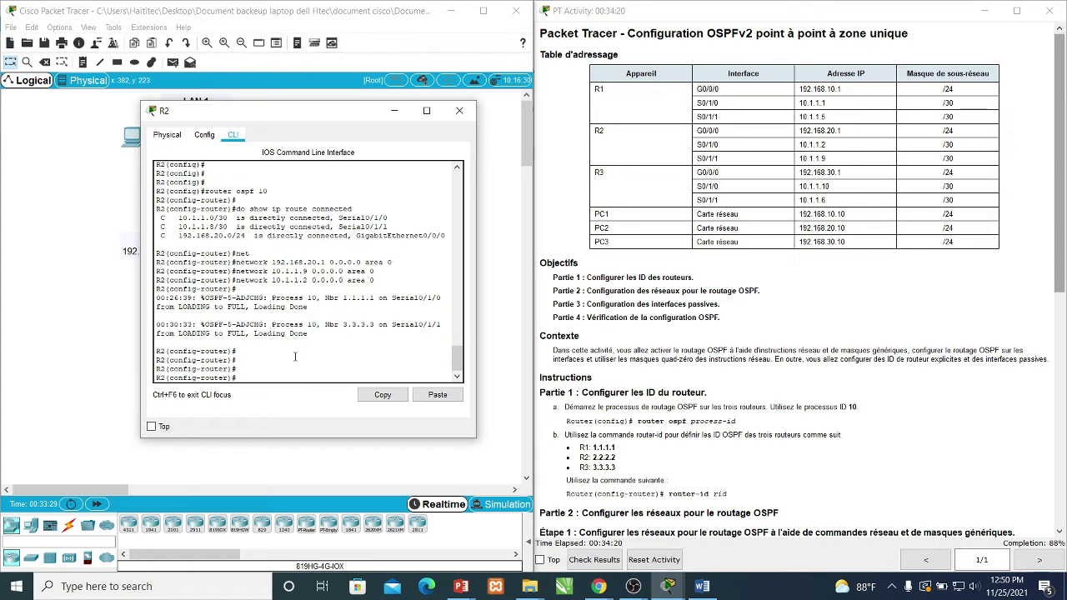
type("pass")
key("Tab")
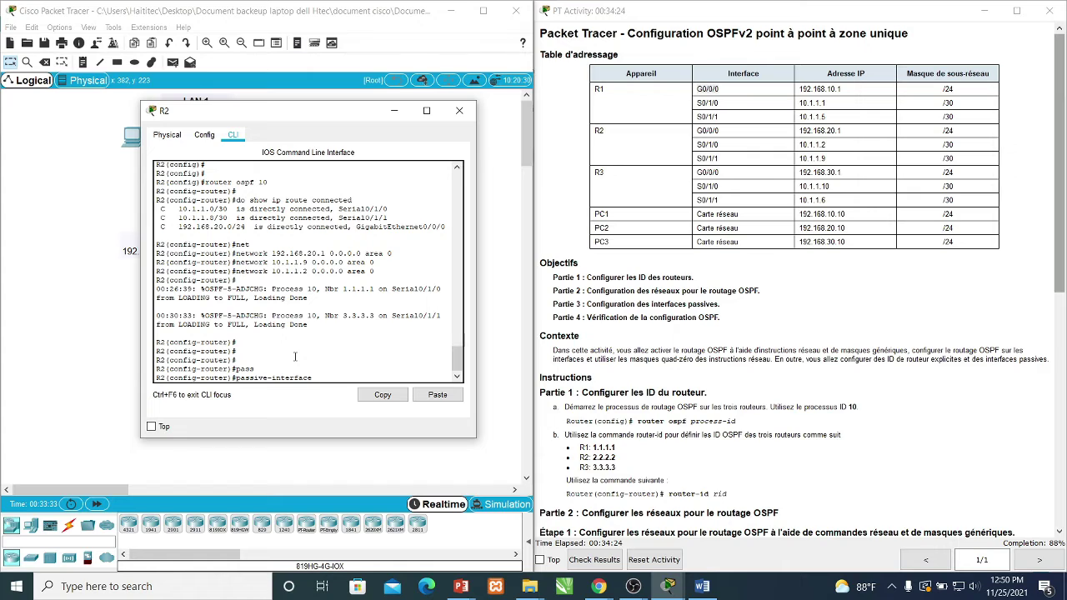
type("G0/0/0")
key("Return")
key("Return")
key("Return")
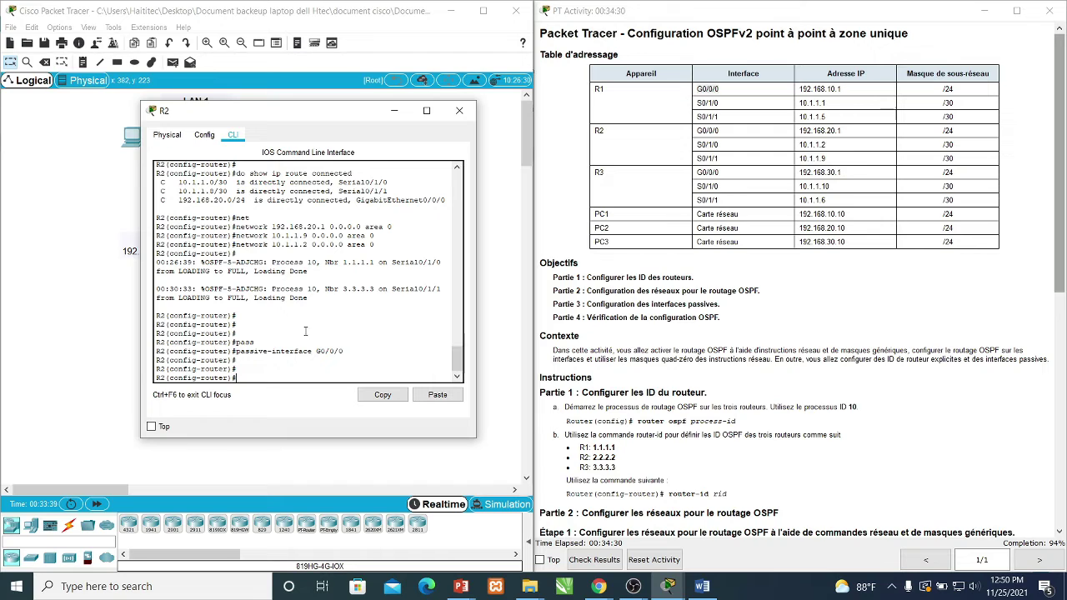
left_click(394, 110)
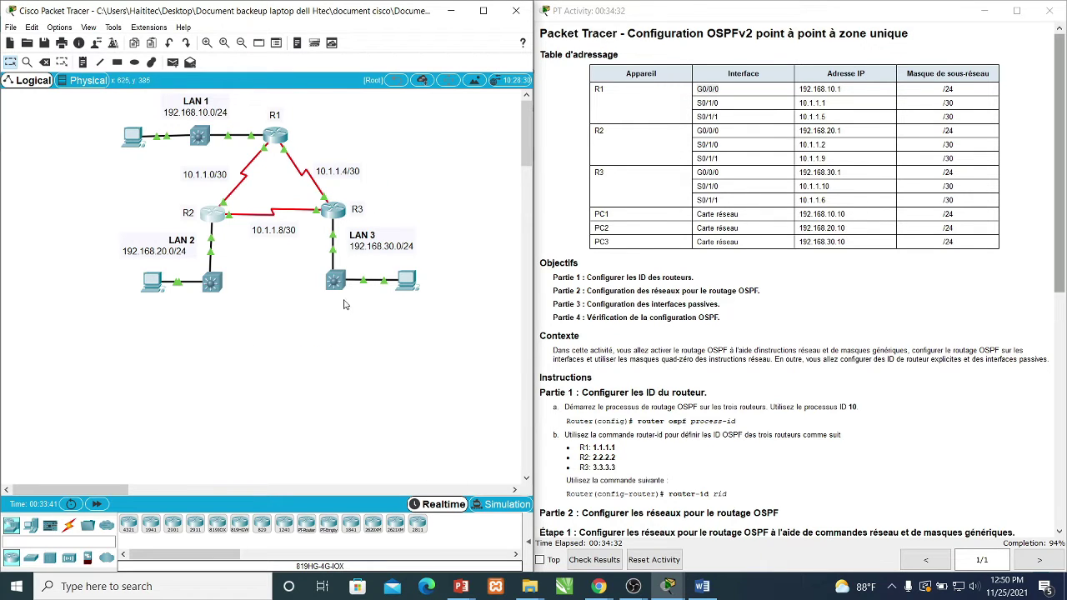
Open R3's command line at a fresh prompt.
left_click(334, 210)
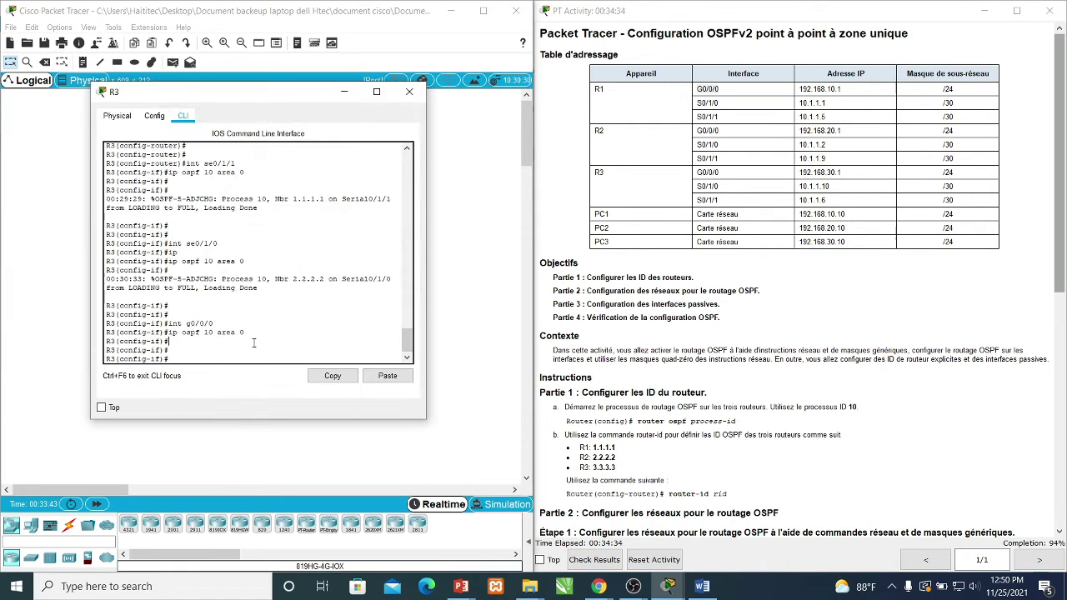
key("Return")
key("Return")
key("Return")
Try to complete the passive-interface command from R3's interface configuration mode.
type("G0")
key("BackSpace")
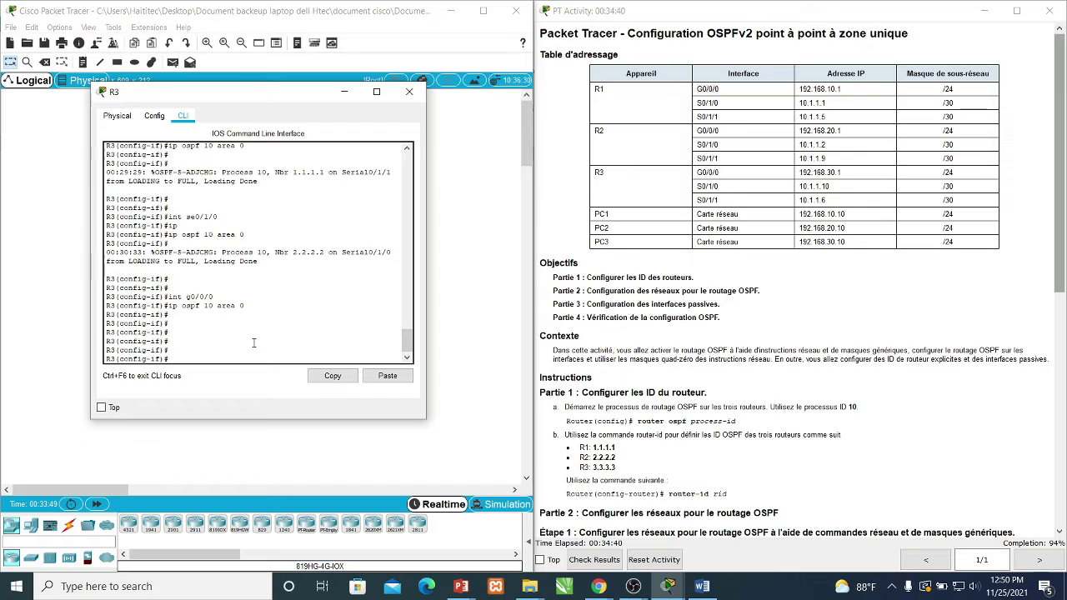
type("ASDS")
key("BackSpace")
key("BackSpace")
key("BackSpace")
key("BackSpace")
key("BackSpace")
key("Return")
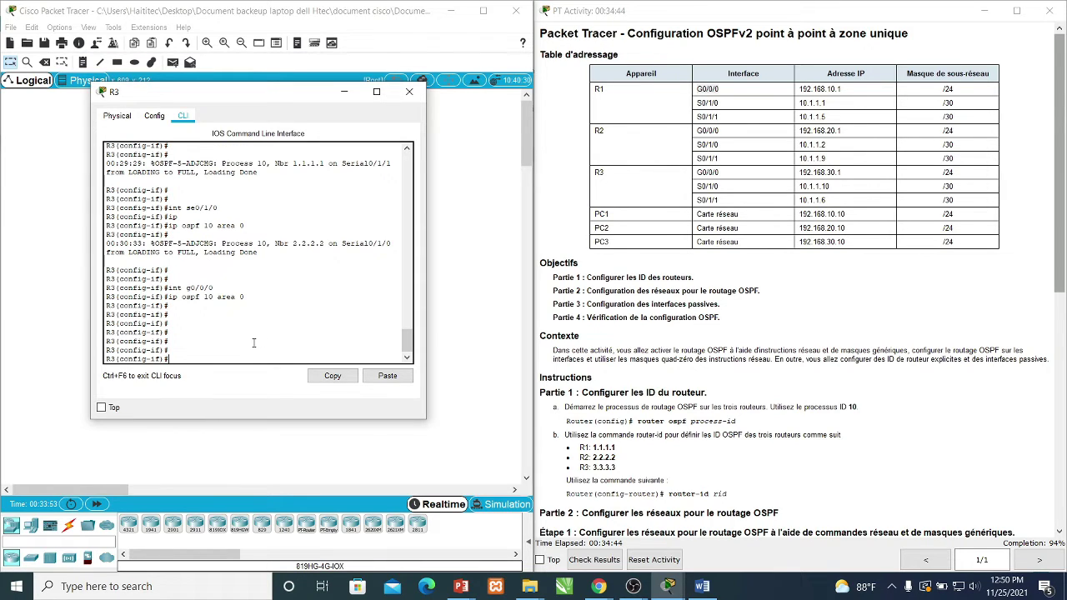
type("pass")
key("Tab")
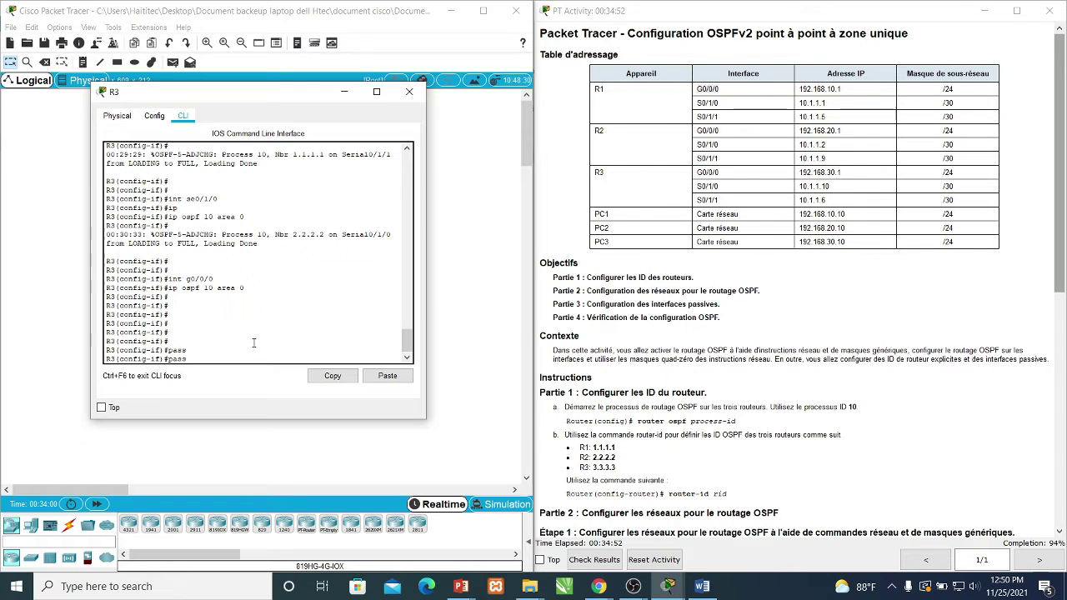
key("Tab")
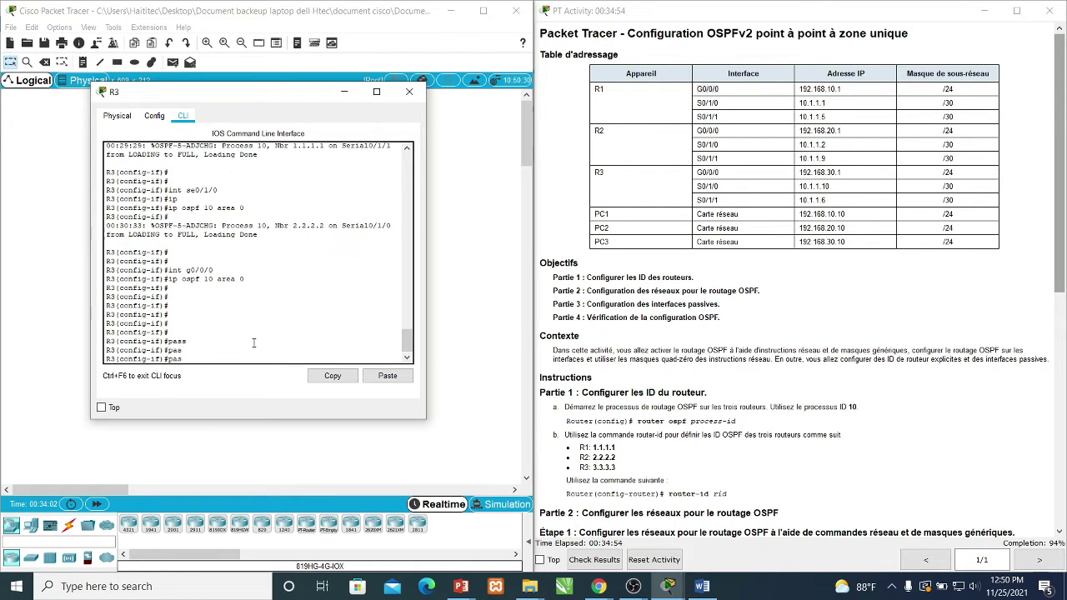
key("BackSpace")
key("BackSpace")
Leave interface configuration mode on R3 and return to privileged EXEC mode with end.
type("end")
key("Return")
key("Return")
key("Return")
key("Return")
key("Return")
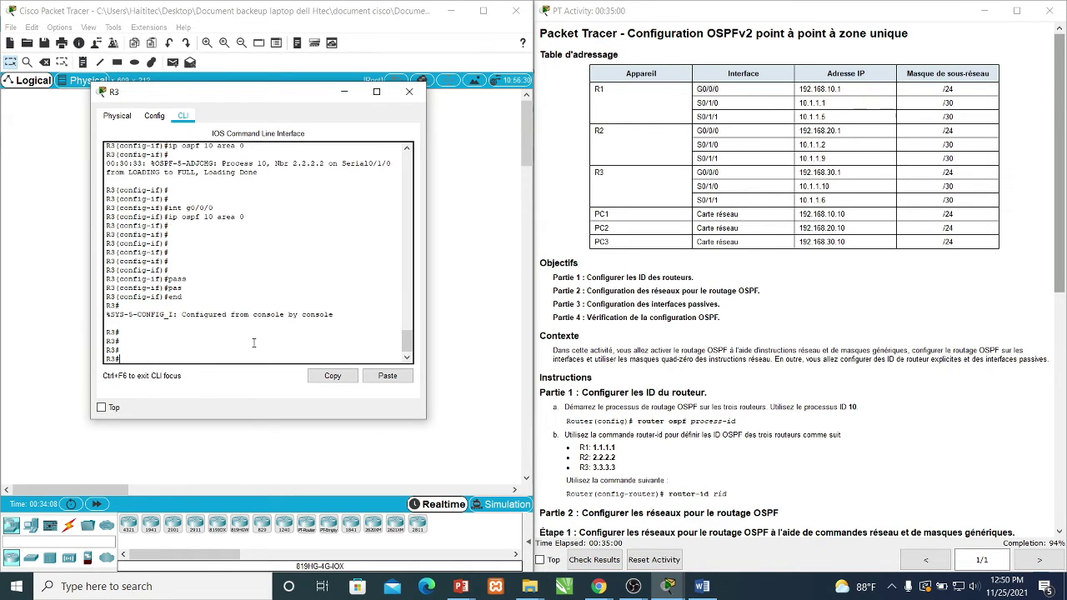
Enter global configuration mode on R3 and open OSPF process 10 with router ospf 10.
type("config t")
key("Return")
key("Return")
key("Return")
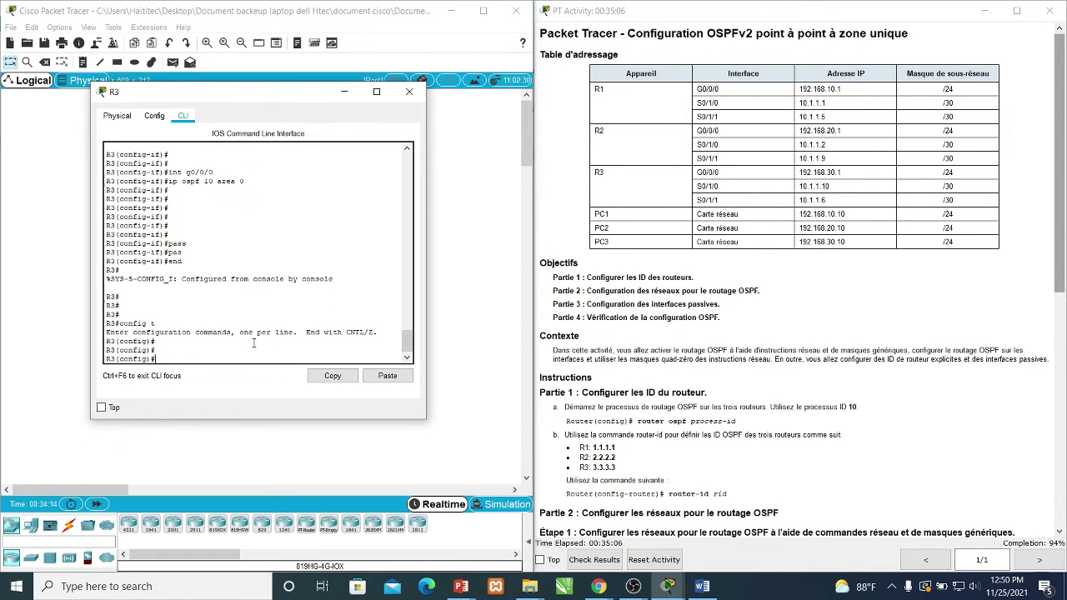
type("router ospf 10")
key("Return")
key("Return")
key("Return")
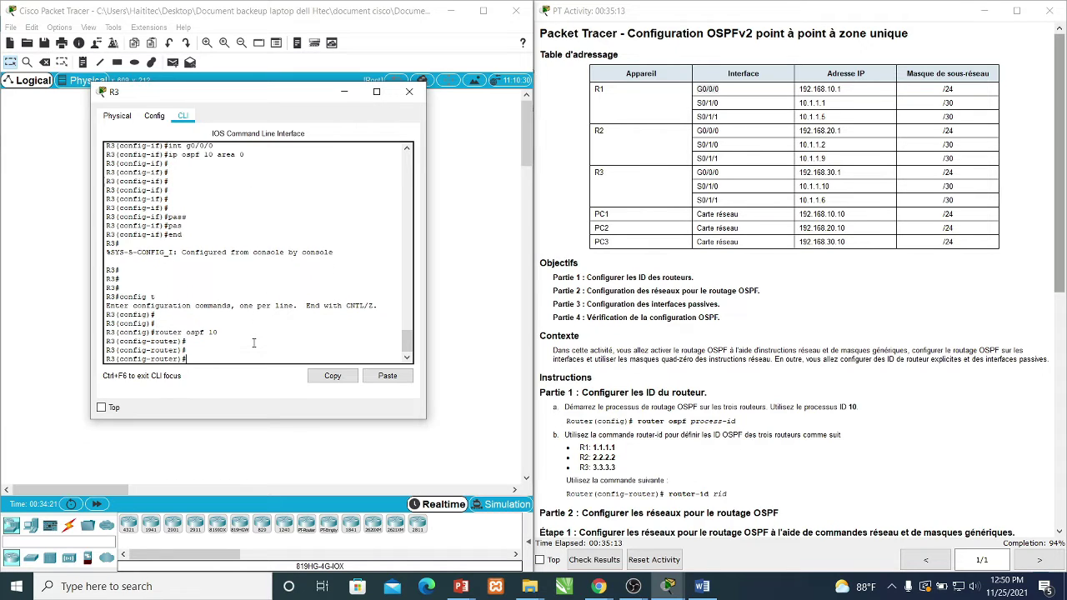
Make R3's LAN interface g0/0/0 passive in OSPF process 10 with passive-interface g0/0/0.
type("pass")
key("Tab")
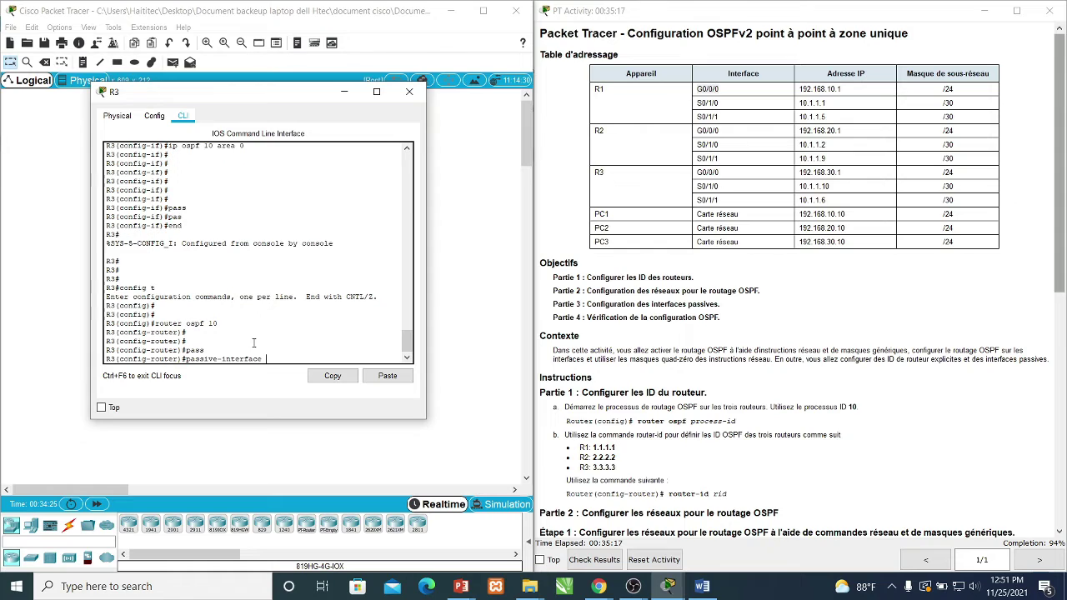
type("g0/0/0")
key("Return")
key("Return")
key("Return")
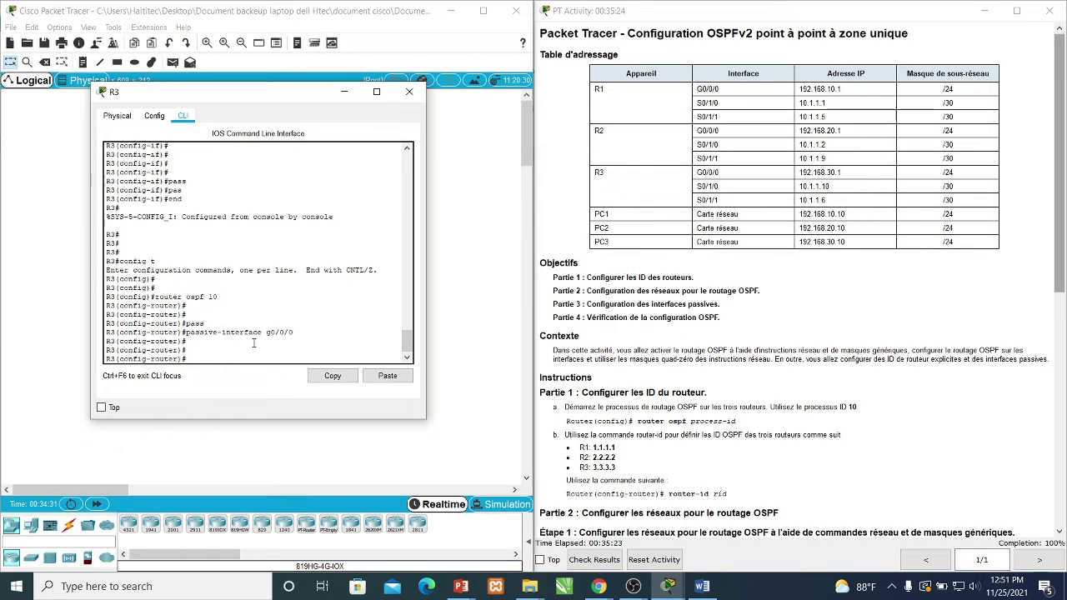
Review the Part 4 verification instructions and list R3's interface status with do show ip int brief.
left_click_drag(1059, 287, 1059, 557)
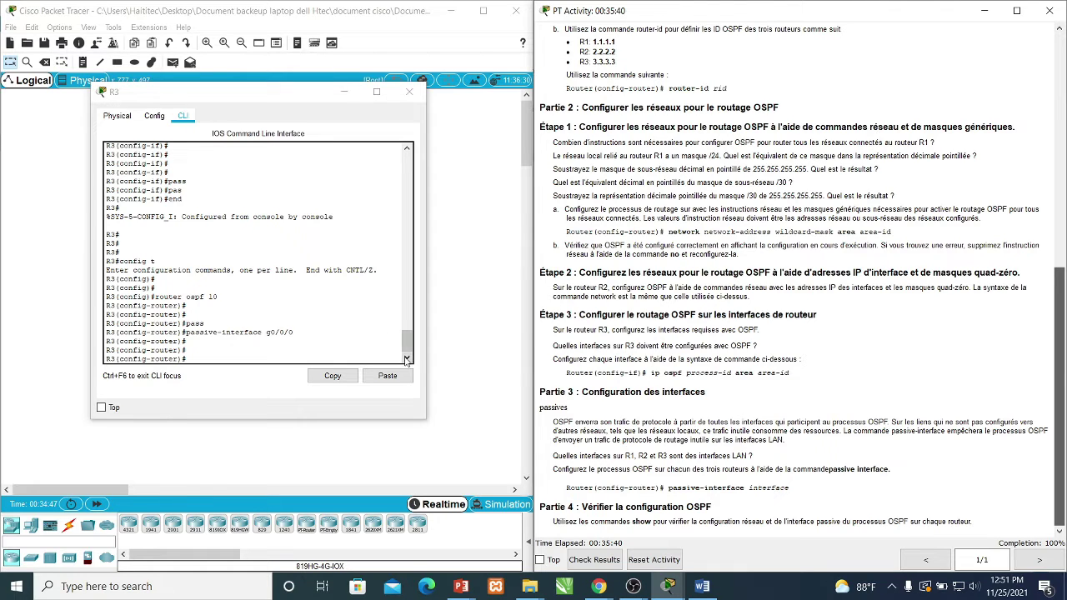
left_click(287, 361)
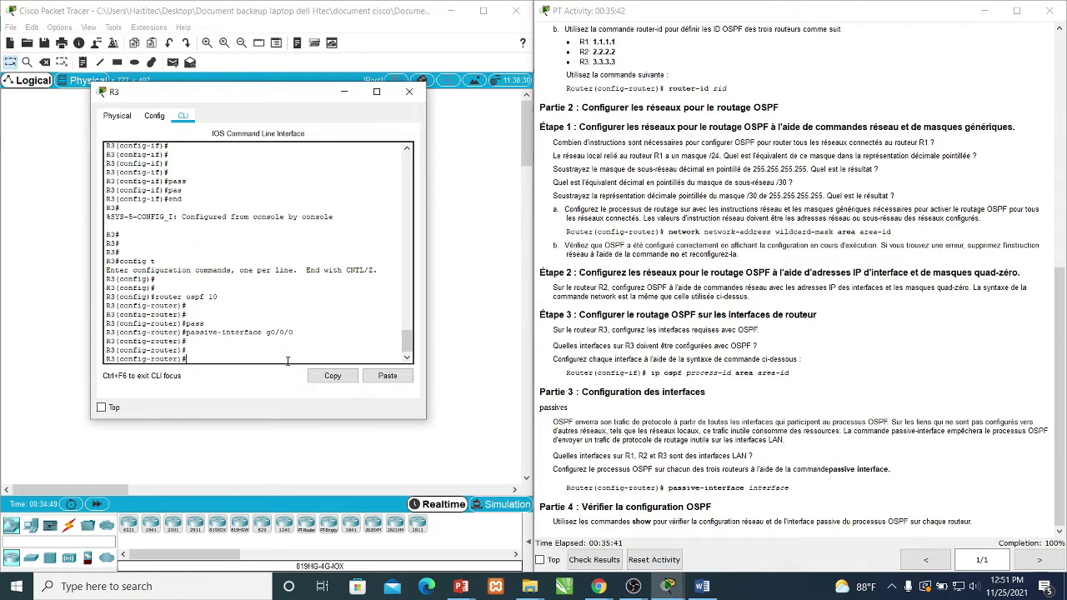
key("Return")
key("Return")
key("Return")
key("Return")
key("Return")
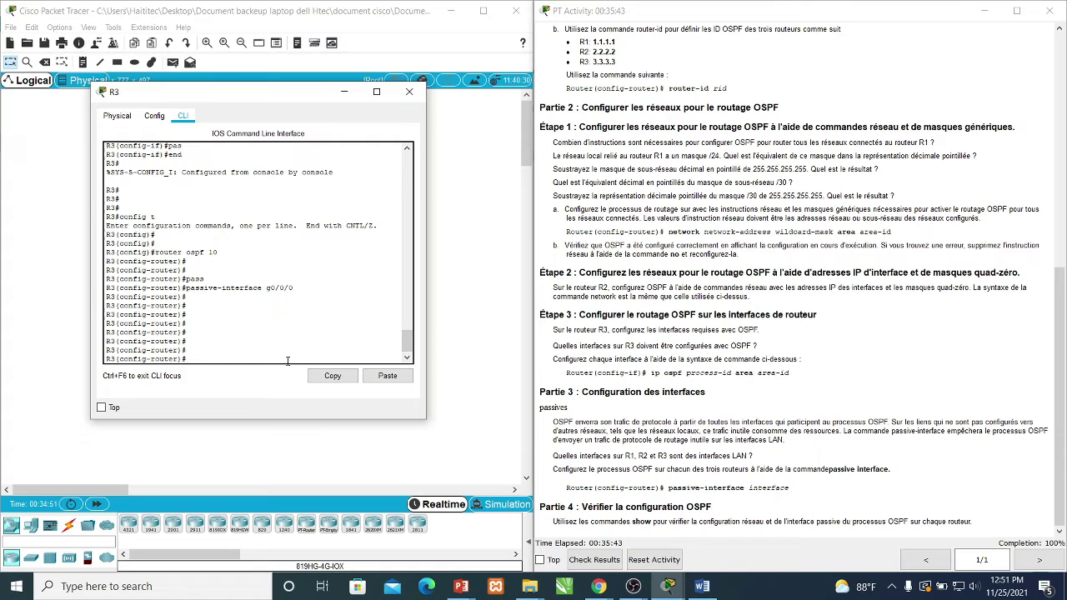
type("do show")
left_click_drag(367, 3, 404, 57)
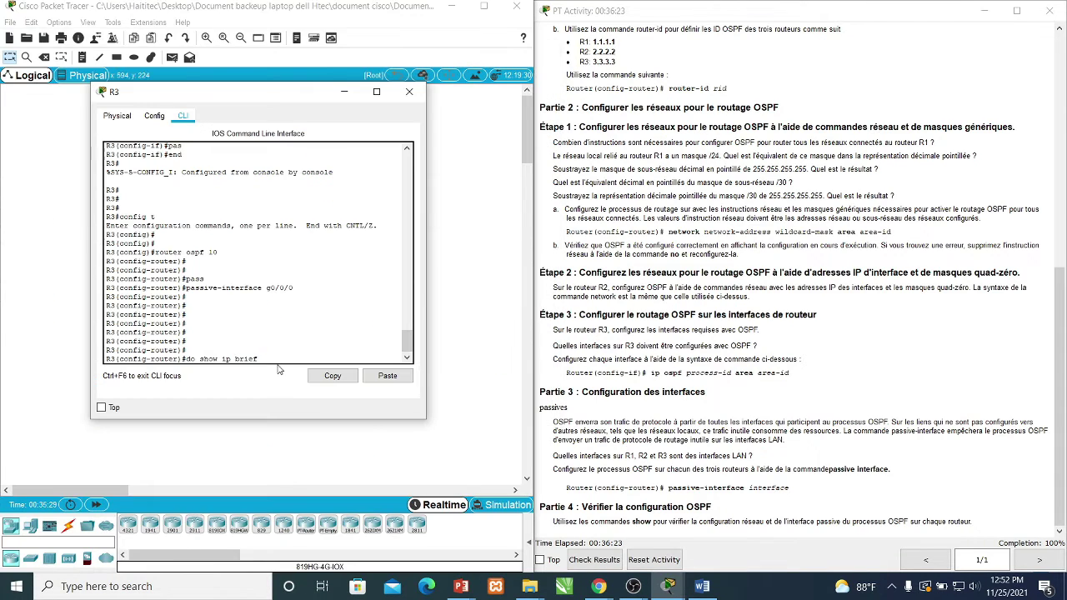
key("Left")
key("Left")
key("Left")
key("Left")
key("Left")
type("int")
key("Return")
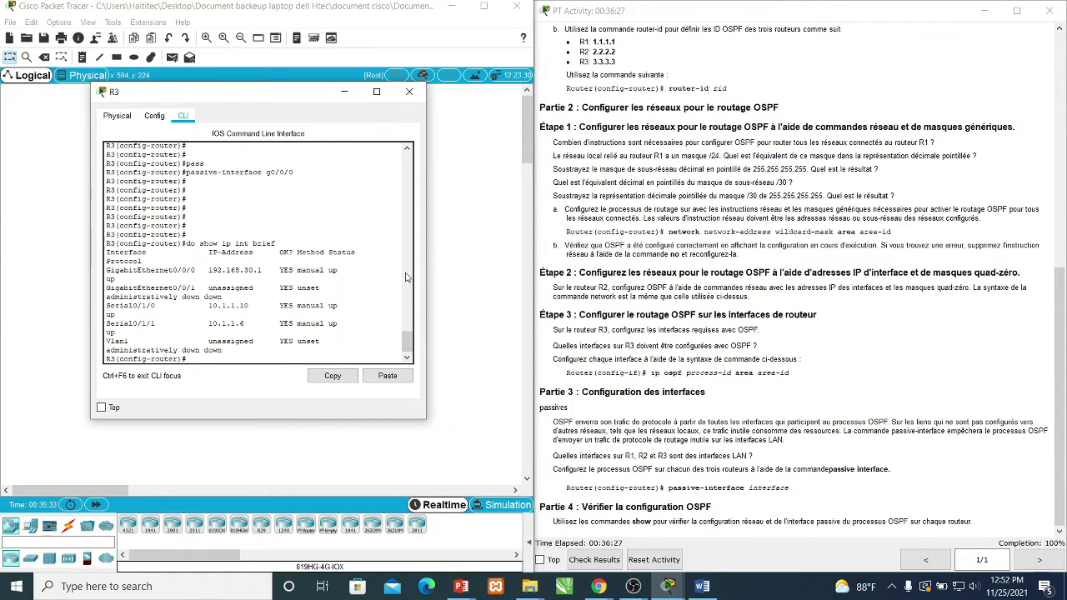
Widen the R3 window and try to display the serial interface's details with do sh se0/1/0.
left_click_drag(425, 254, 650, 275)
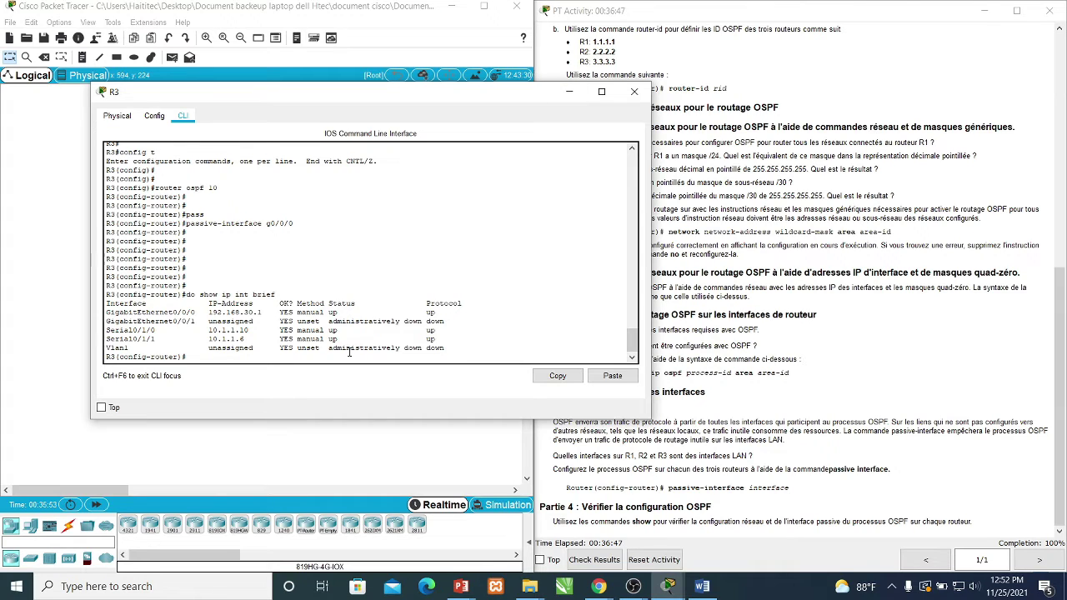
key("Return")
key("Return")
type("sho")
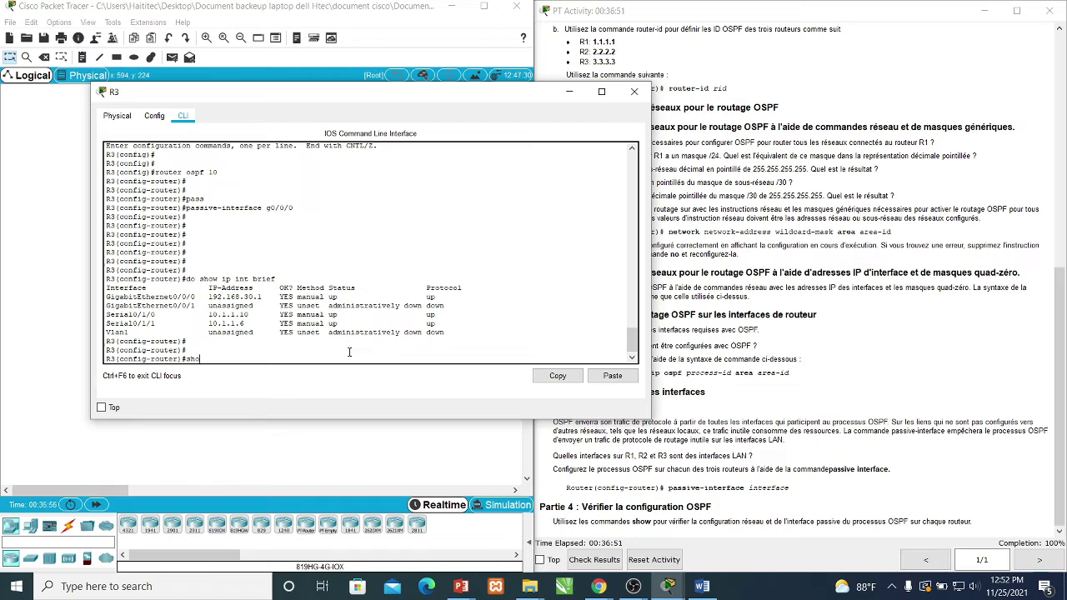
key("BackSpace")
key("BackSpace")
type("do sh se0/1/0")
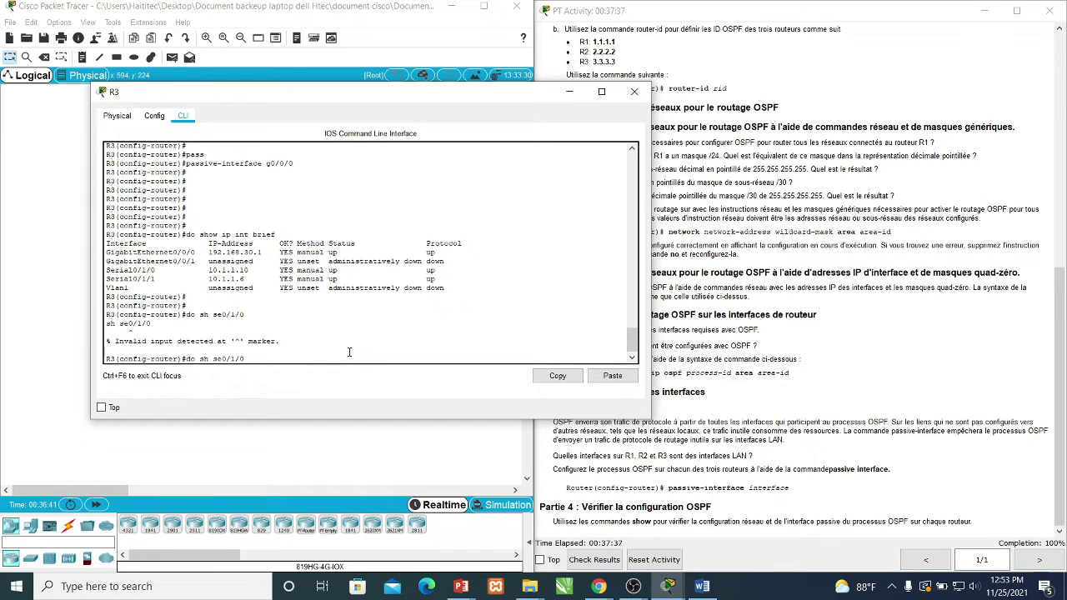
Display the OSPF details of R3's serial interface with do sh ip ospf int se0/1/0.
type("ip p")
key("BackSpace")
type("ospf")
type("int")
key("Return")
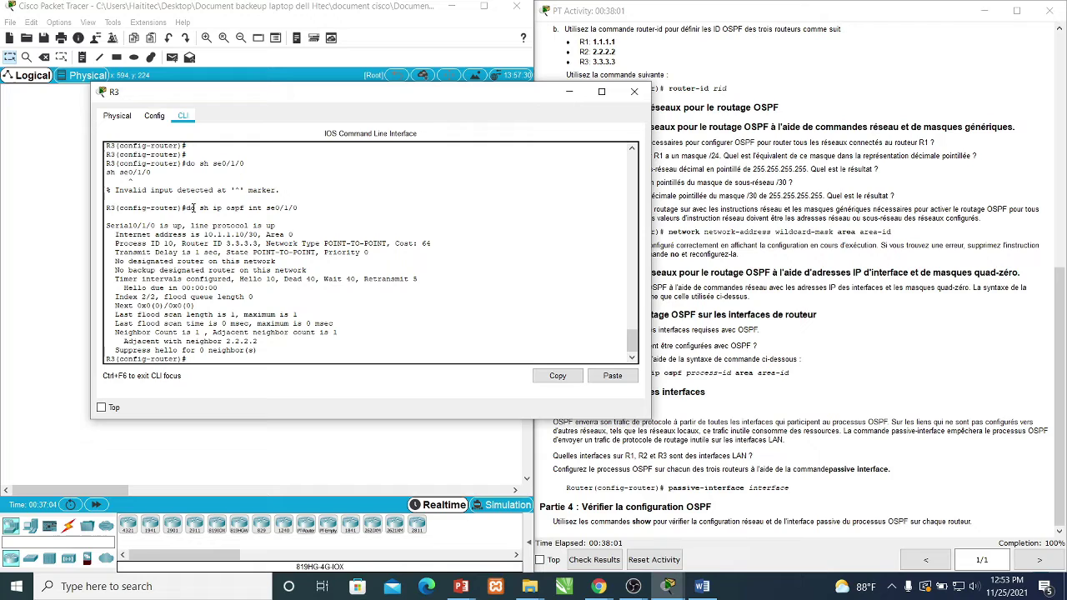
Examine the interface's status, IP address, area, router ID, network type, cost and adjacent neighbor in the OSPF interface output.
left_click_drag(197, 207, 186, 208)
left_click_drag(184, 225, 129, 225)
left_click_drag(258, 234, 191, 234)
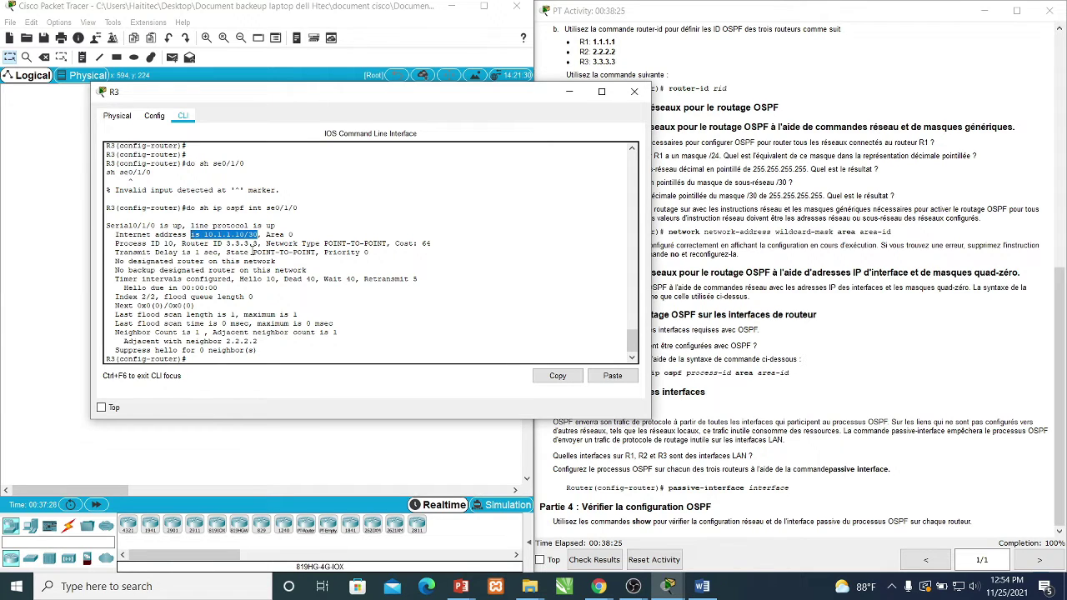
left_click_drag(293, 234, 265, 234)
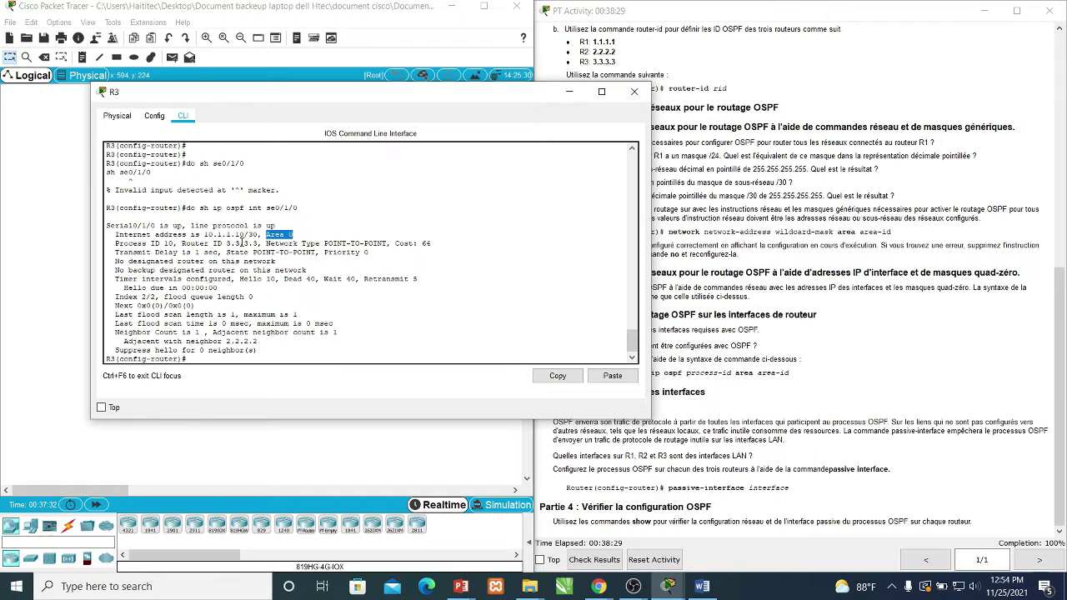
left_click_drag(216, 243, 259, 243)
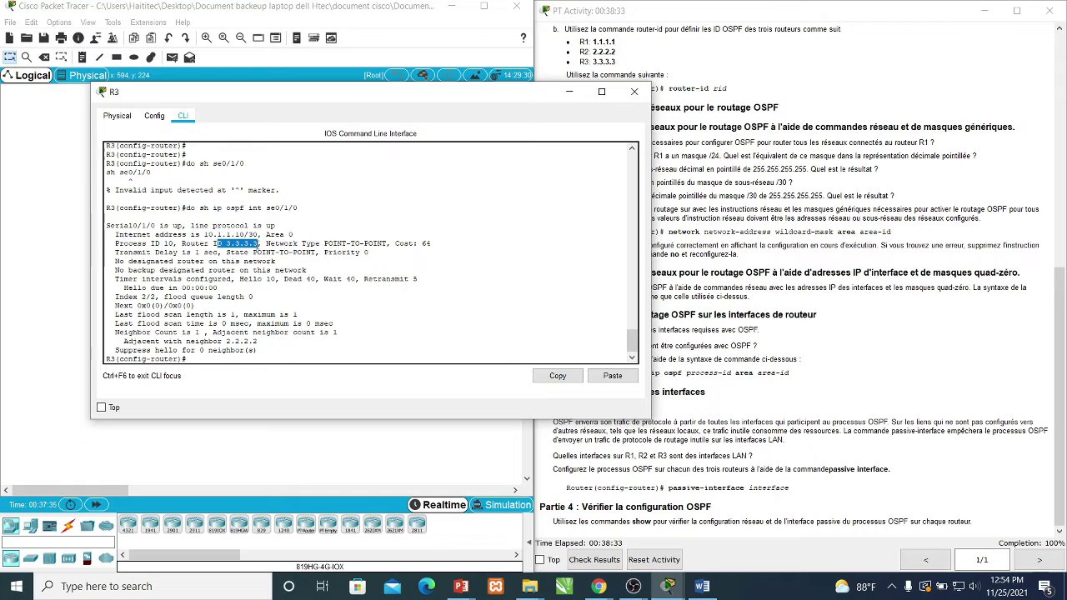
left_click_drag(327, 243, 373, 245)
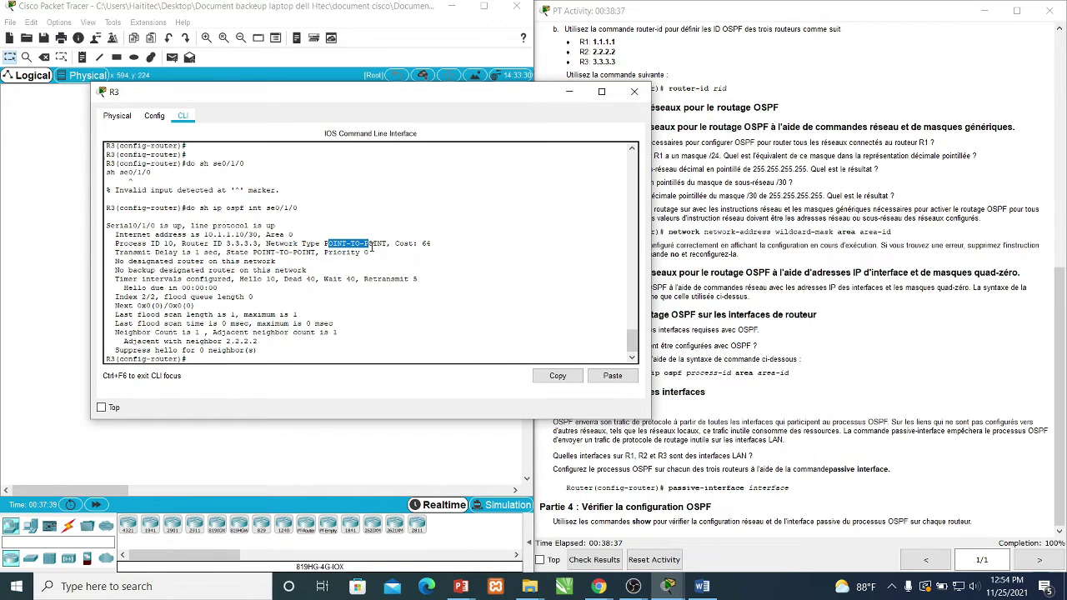
left_click_drag(447, 244, 421, 244)
left_click_drag(260, 342, 223, 342)
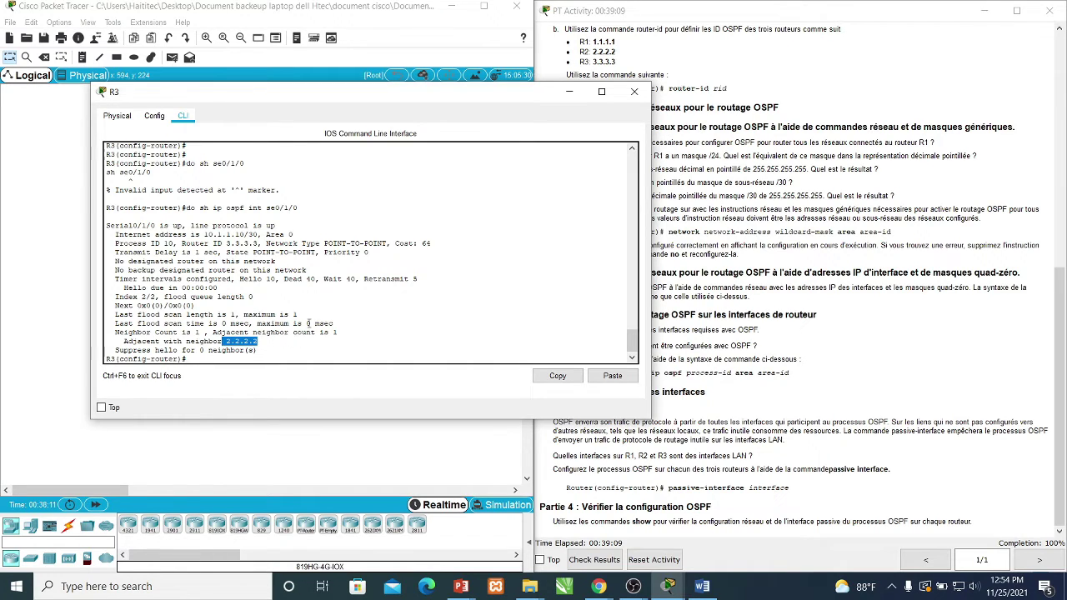
Display R3's routing protocol settings with do sh ip protocols and examine the gateways and distances of the routing information sources.
left_click(200, 357)
key("Return")
key("Return")
key("Return")
type("do")
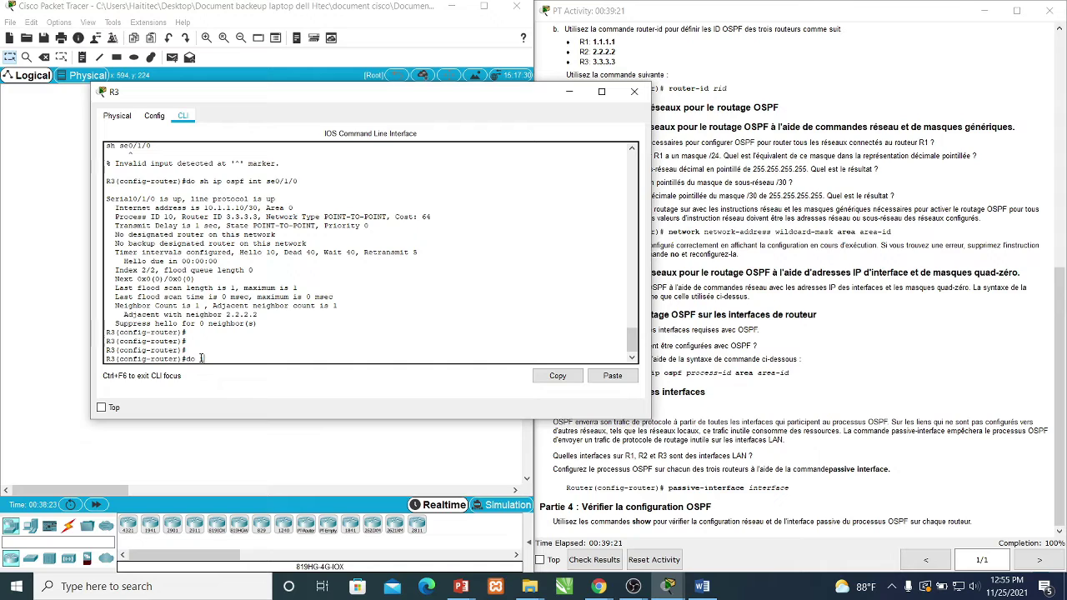
type("sh ip protocols")
key("Return")
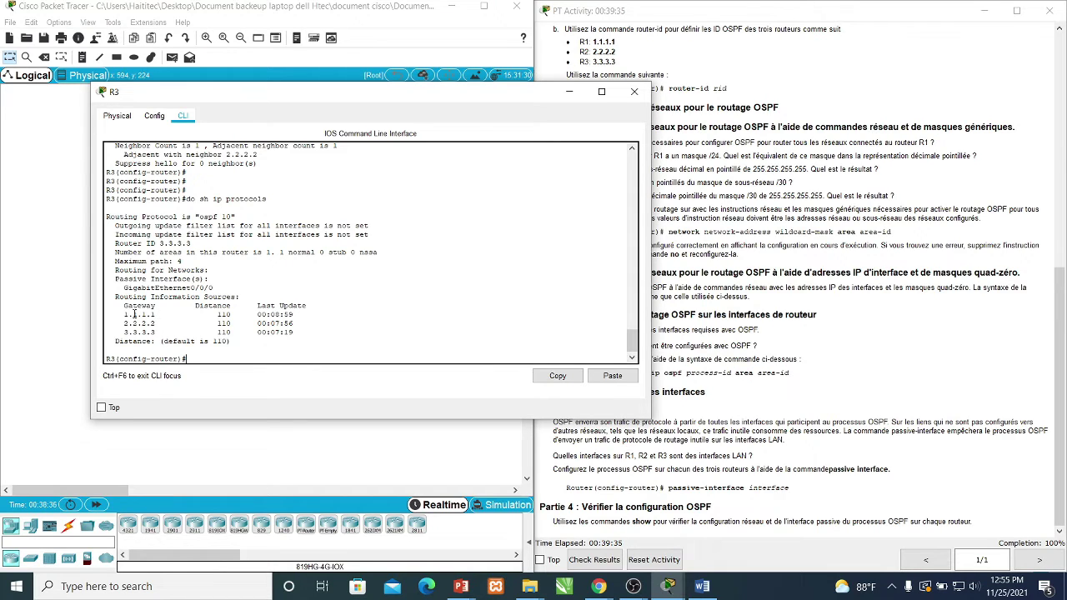
left_click_drag(122, 314, 154, 315)
left_click_drag(116, 323, 157, 333)
left_click(220, 315)
double_click(219, 315)
left_click_drag(218, 324, 233, 324)
Try to list R3's OSPF neighbors from router configuration mode with show ip ospf neighbor.
left_click(208, 357)
key("Return")
key("Return")
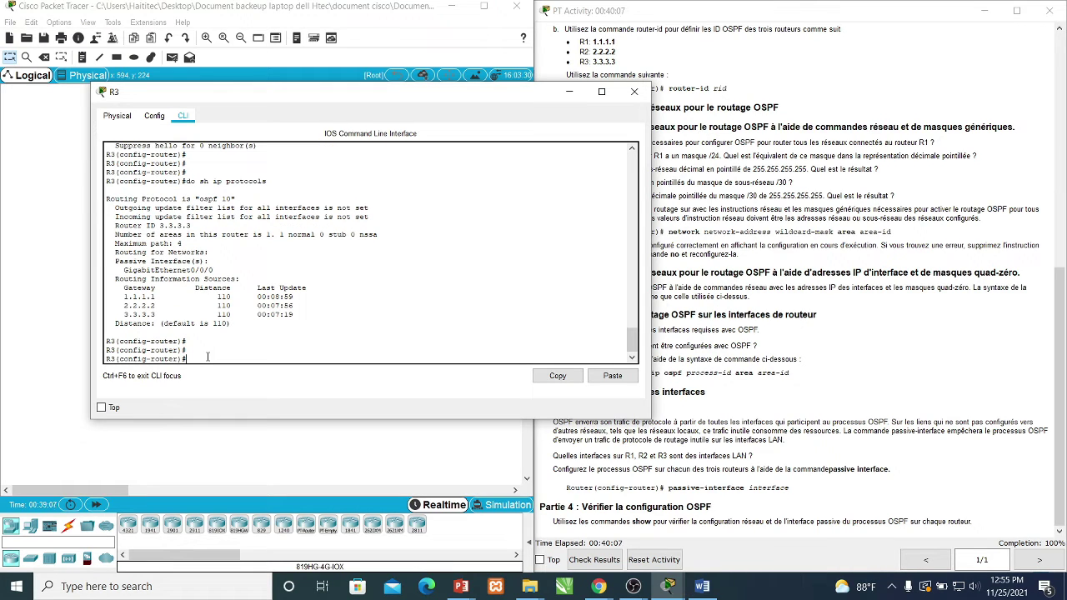
type("show ip ospf nei")
key("Tab")
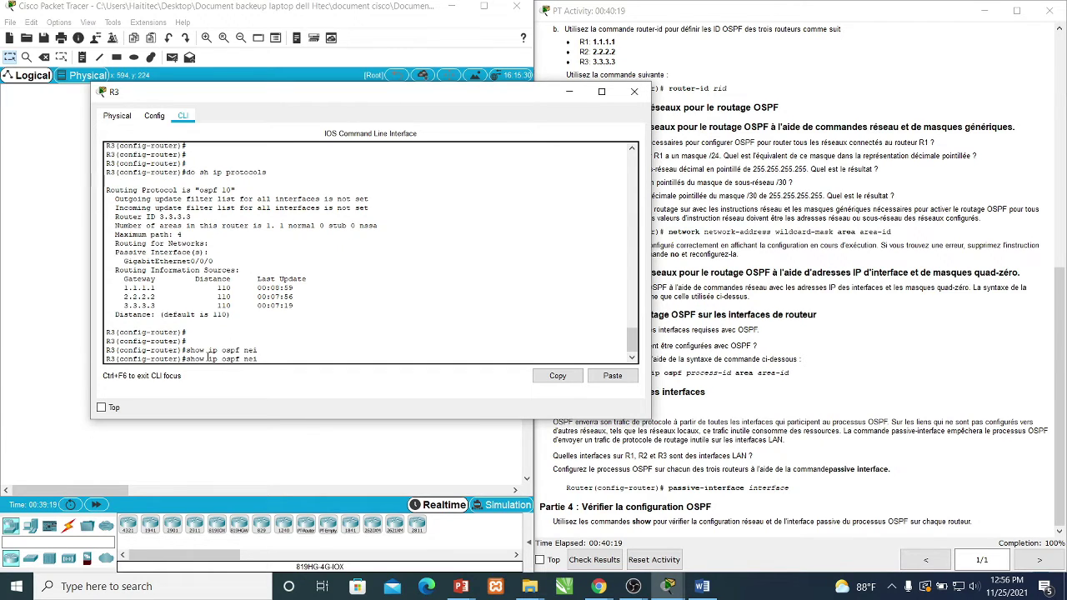
type("ghbor")
key("Return")
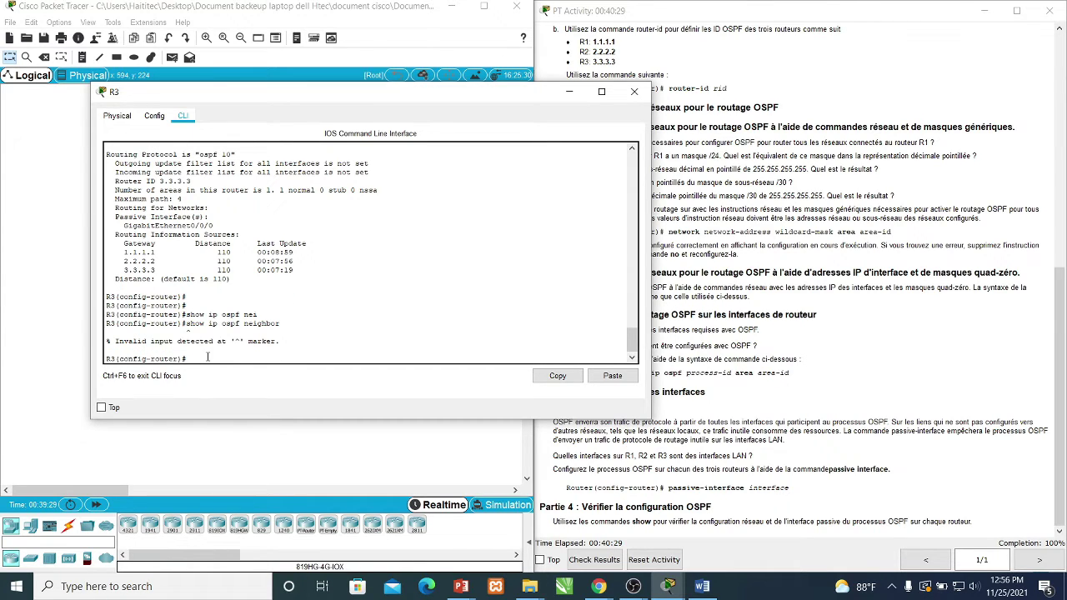
Rerun the neighbor listing as do show ip ospf neighbor and examine the neighbor IDs, states, addresses and interfaces.
key("Up")
left_click(208, 359)
key("Home")
type("do")
key("Return")
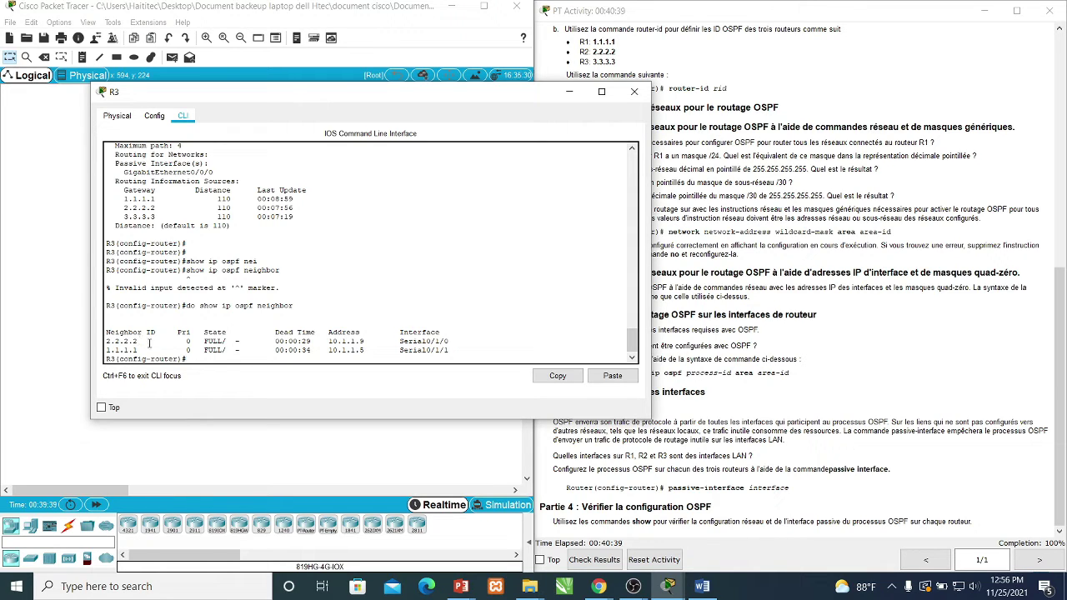
left_click_drag(145, 342, 105, 342)
left_click_drag(231, 342, 105, 350)
left_click_drag(374, 343, 331, 343)
left_click(333, 350, "shift")
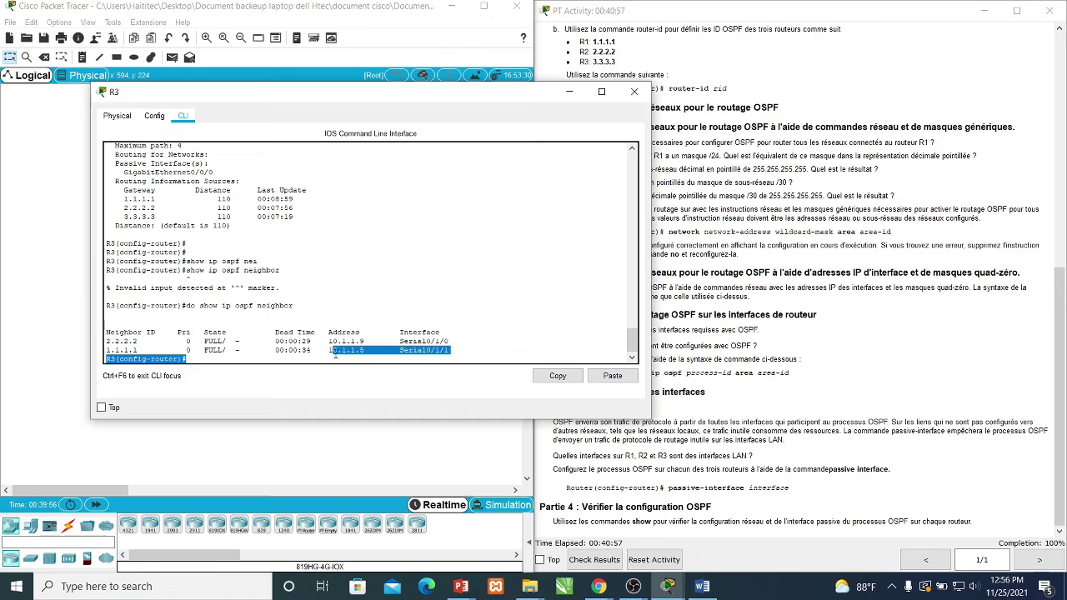
mouse_move(448, 350)
left_mouse_down()
mouse_move(403, 351)
mouse_move(434, 351)
left_mouse_up()
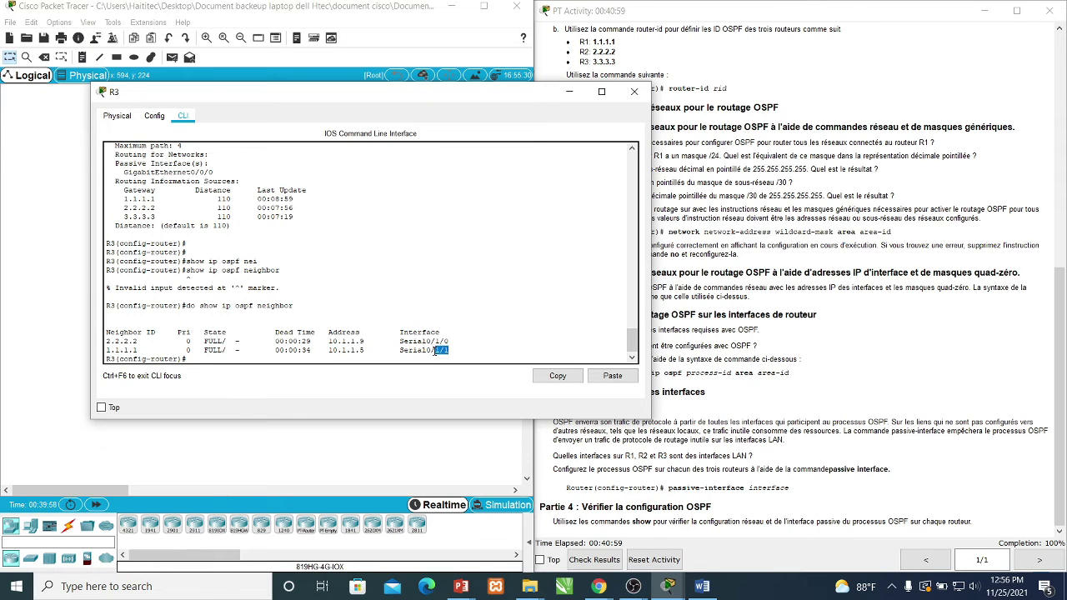